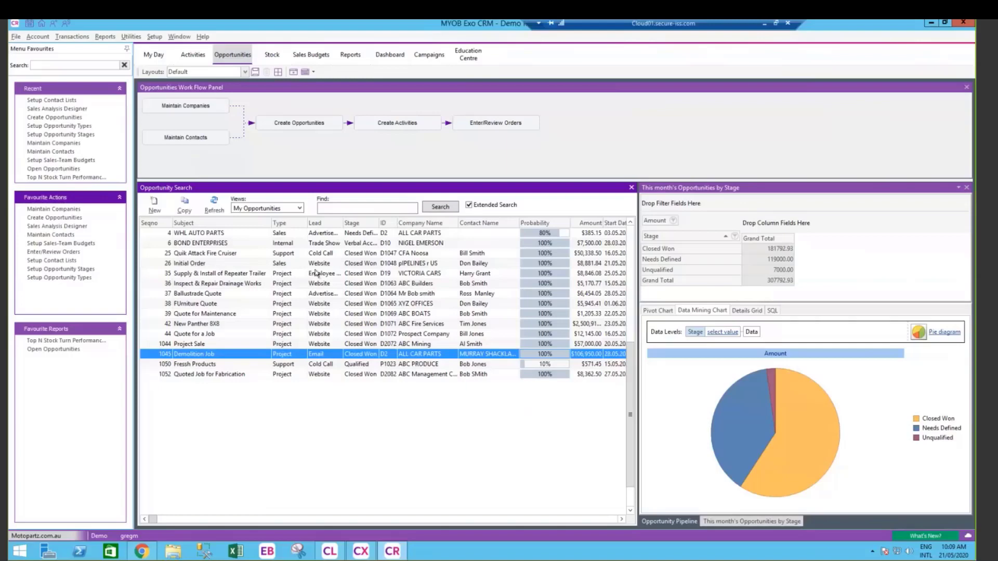
# Open the company search from the opportunities workflow and list all prospects
pyautogui.click(271, 261)
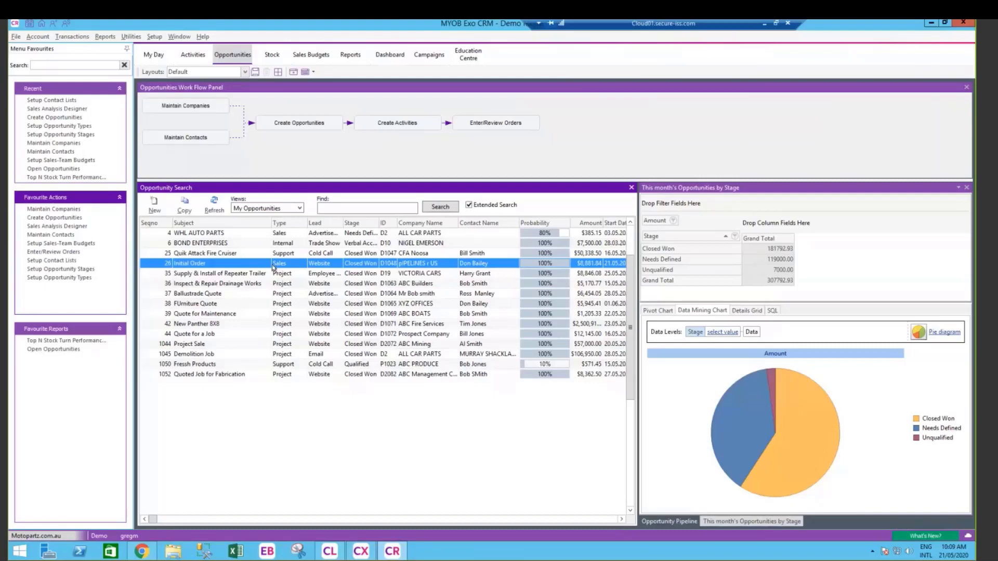
pyautogui.click(205, 107)
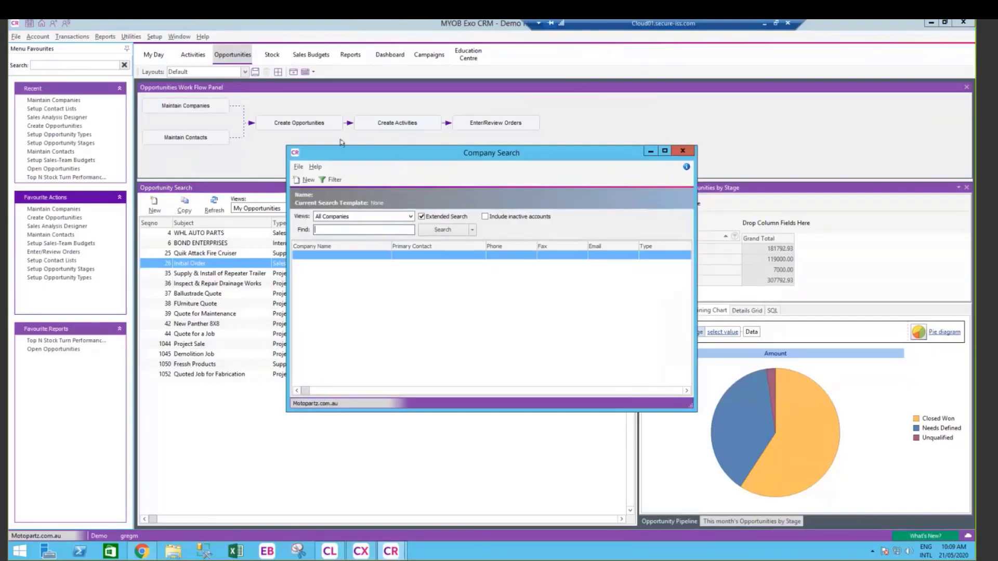
pyautogui.click(411, 216)
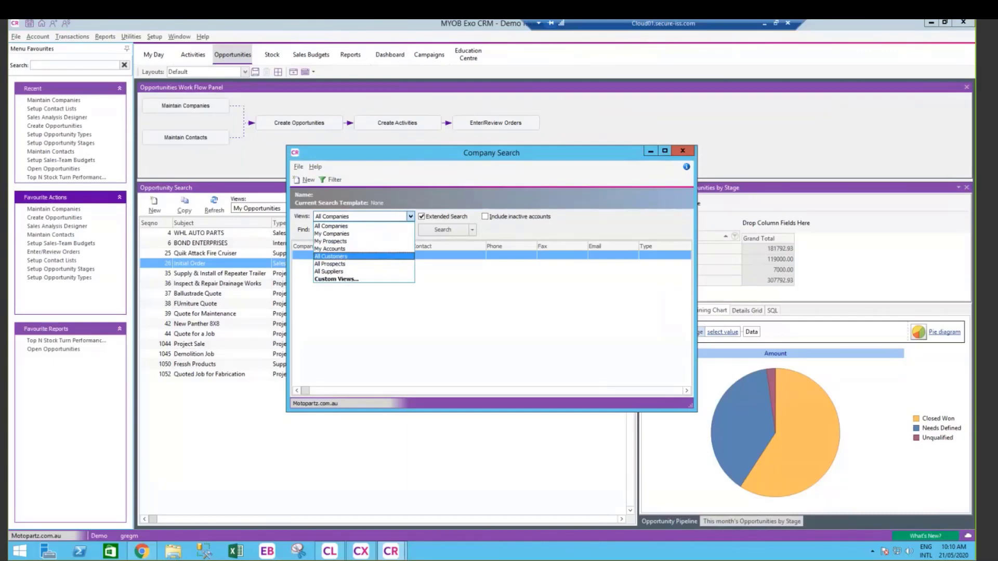
pyautogui.click(344, 265)
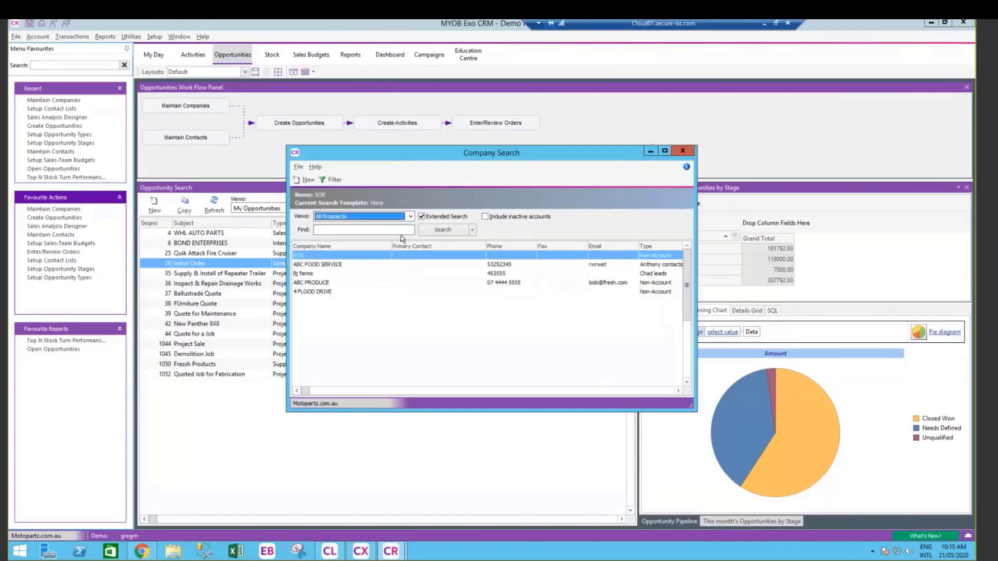
# Switch the company search to all customers and open the AUSSIE SPARES account
pyautogui.click(411, 216)
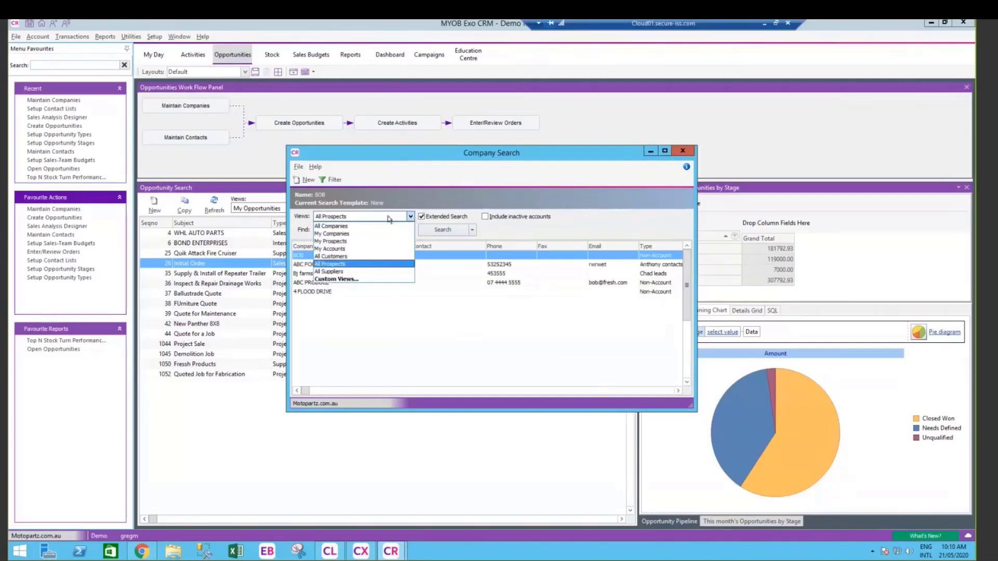
pyautogui.click(337, 257)
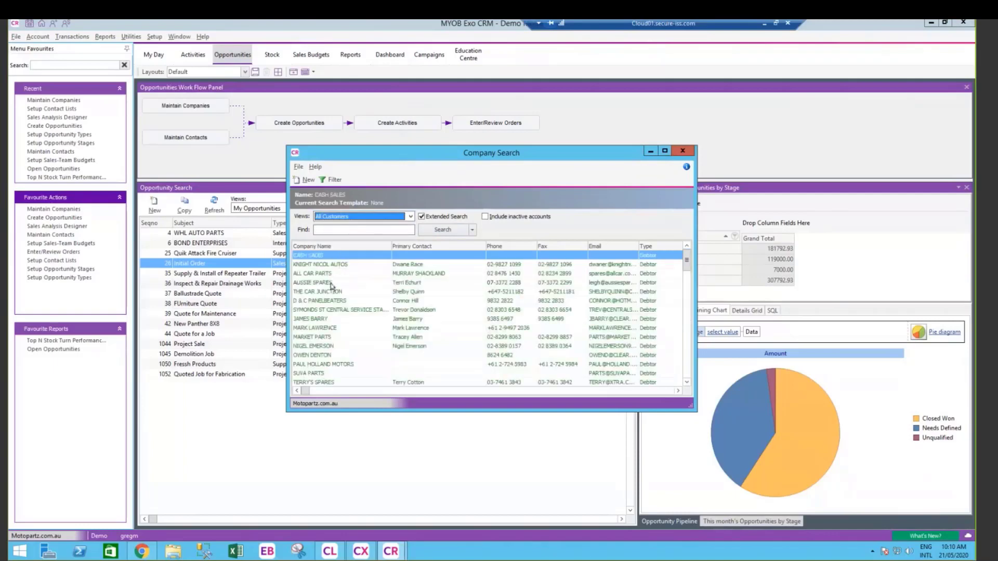
pyautogui.click(331, 283)
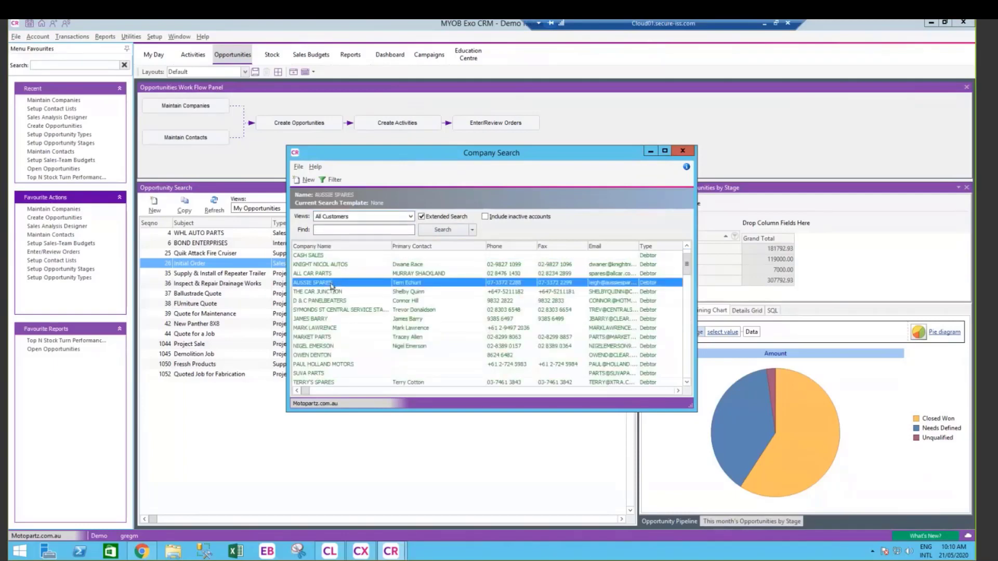
pyautogui.doubleClick(331, 283)
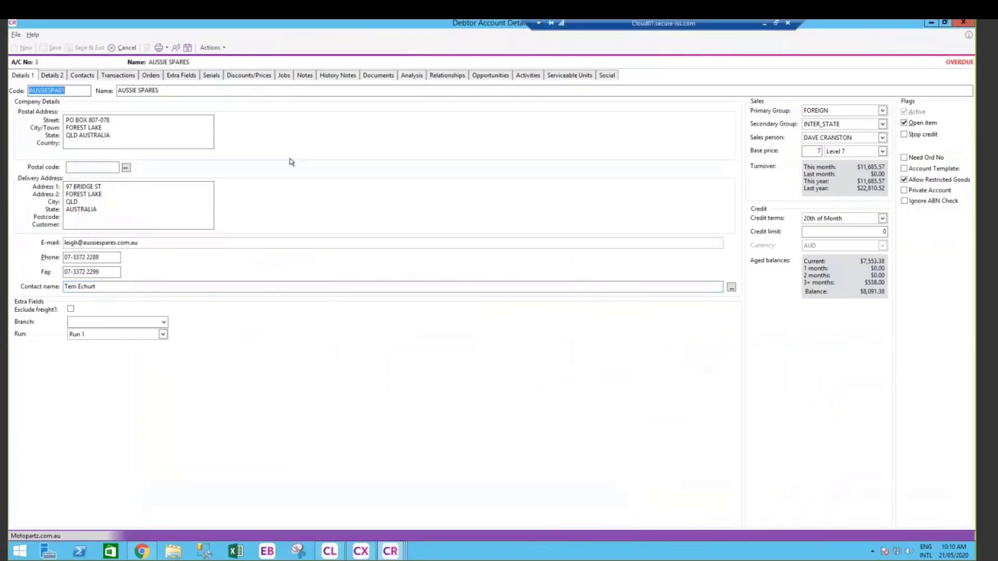
# Review the AUSSIE SPARES account's contacts, transactions, orders, opportunities and history notes
pyautogui.click(82, 76)
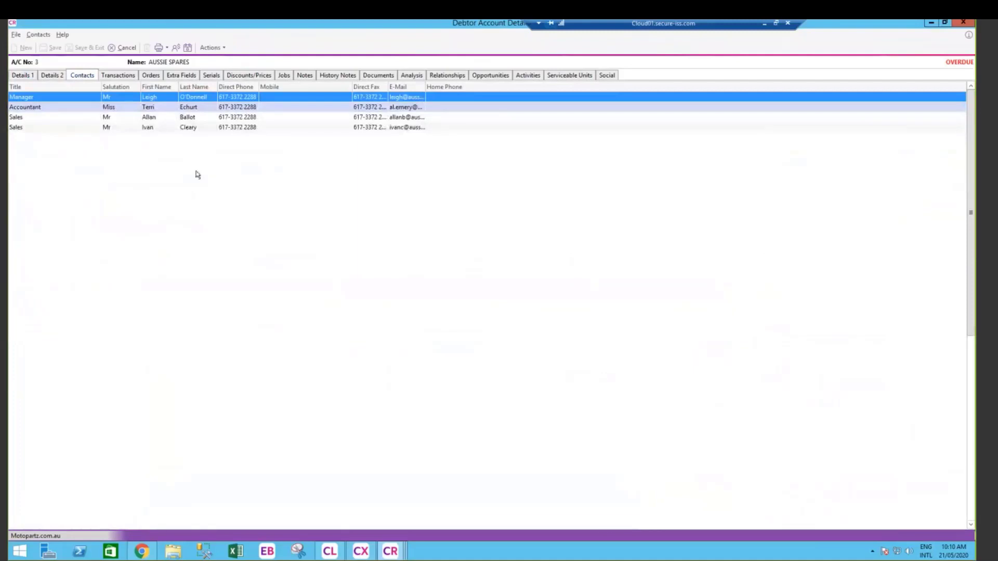
pyautogui.click(119, 76)
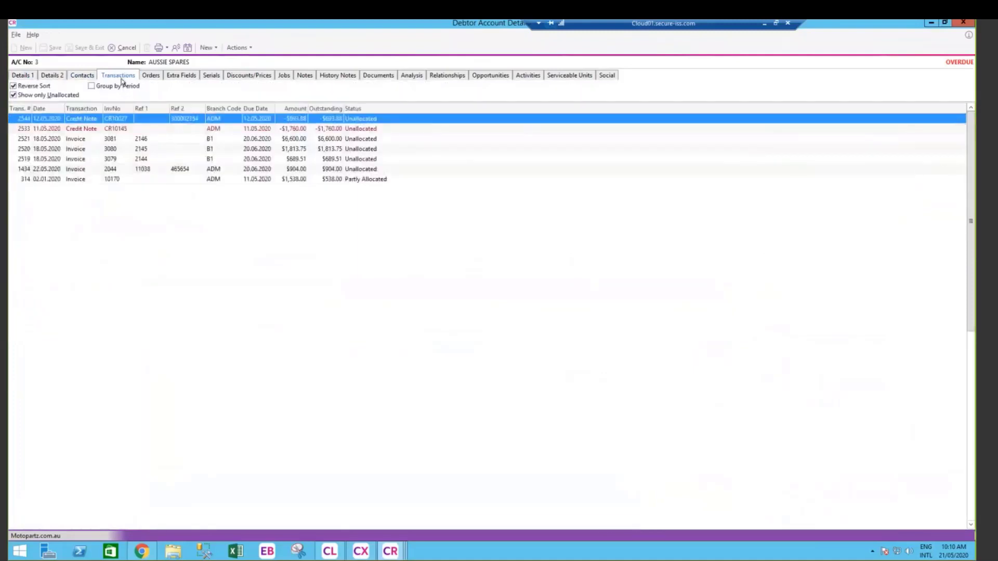
pyautogui.click(152, 76)
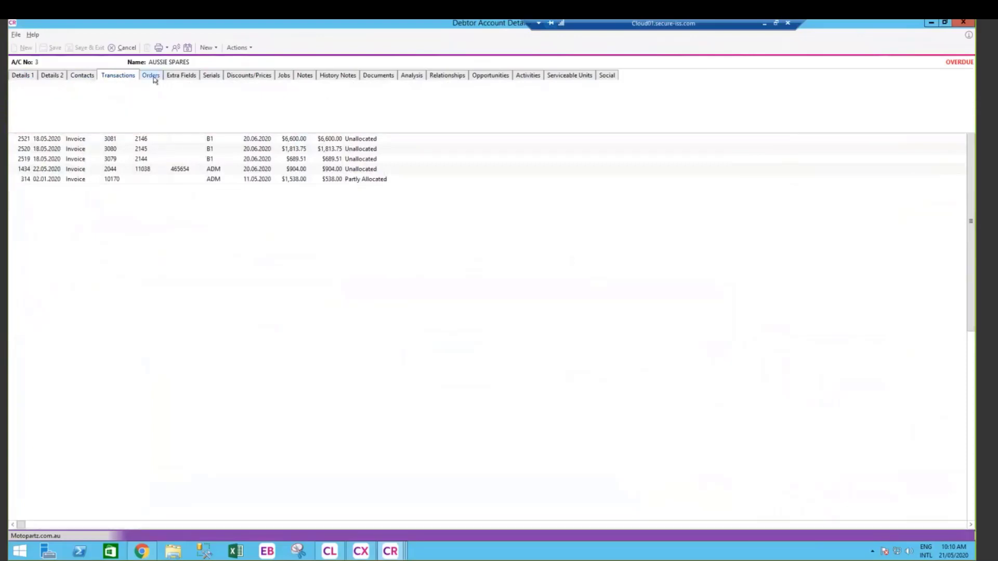
pyautogui.click(500, 76)
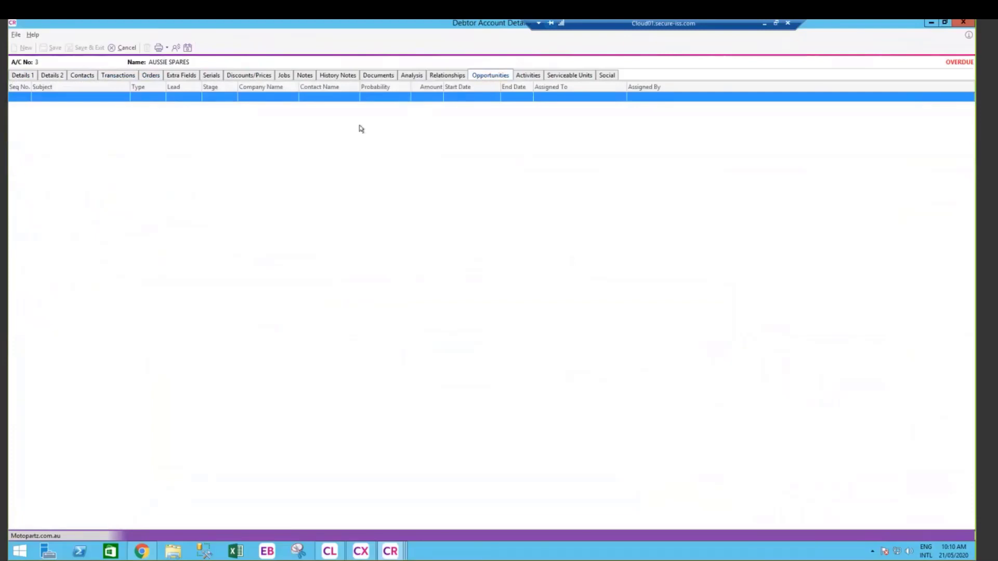
pyautogui.click(352, 76)
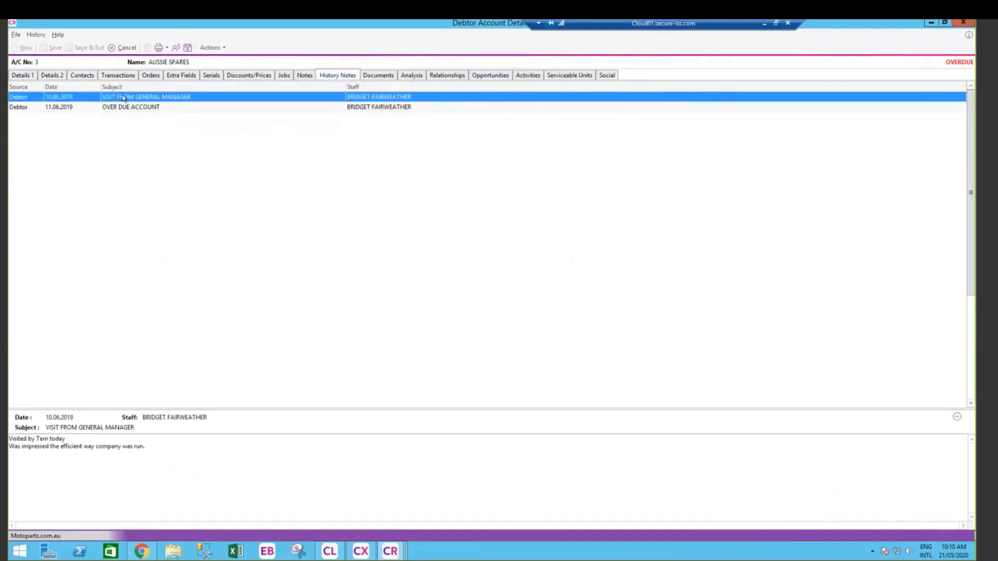
# Check the account's options for creating new transactions and its orders, and close the account without changes
pyautogui.click(124, 78)
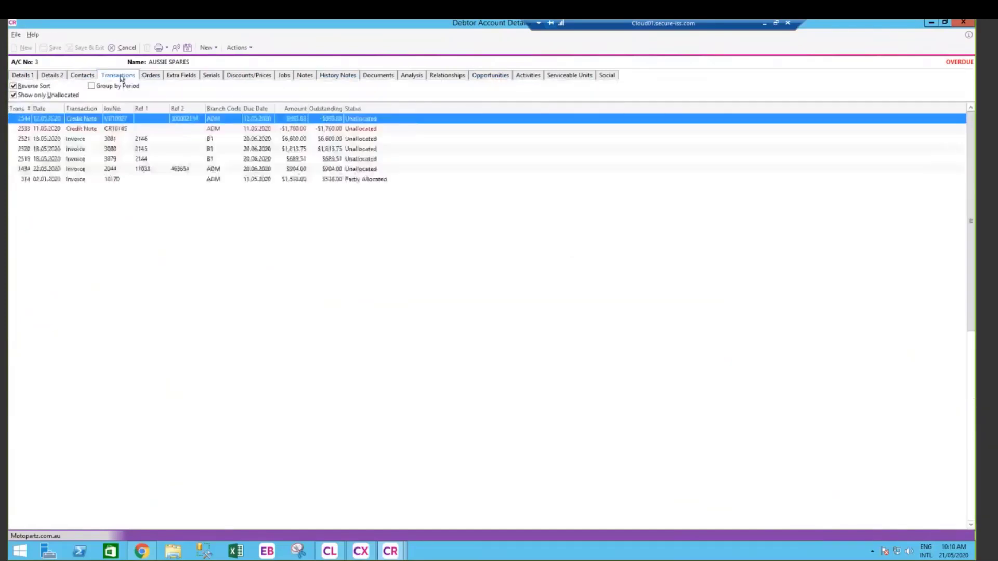
pyautogui.click(217, 48)
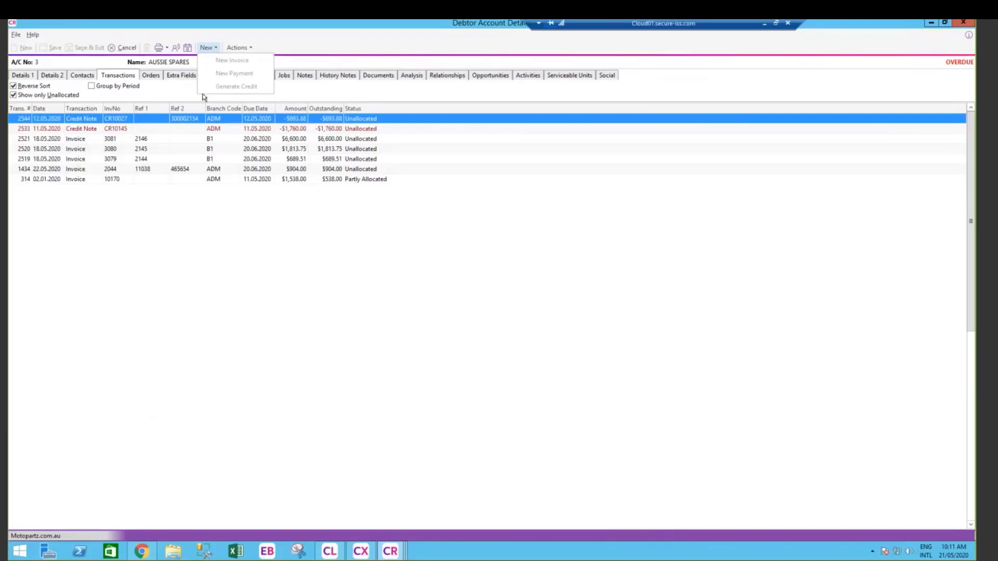
pyautogui.click(151, 91)
pyautogui.click(150, 76)
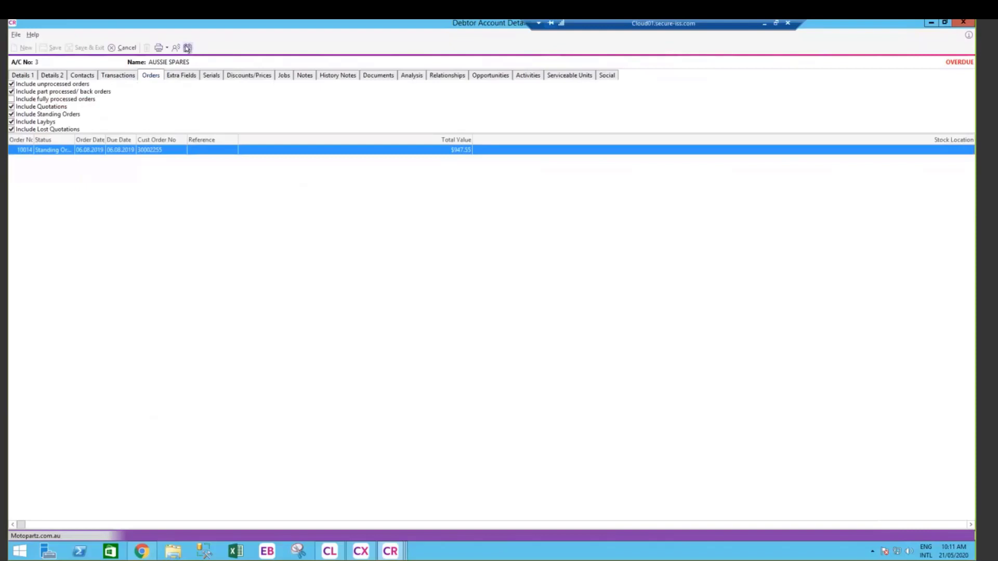
pyautogui.click(120, 48)
# Filter the company search by My Prospects and then by All Prospects
pyautogui.click(359, 216)
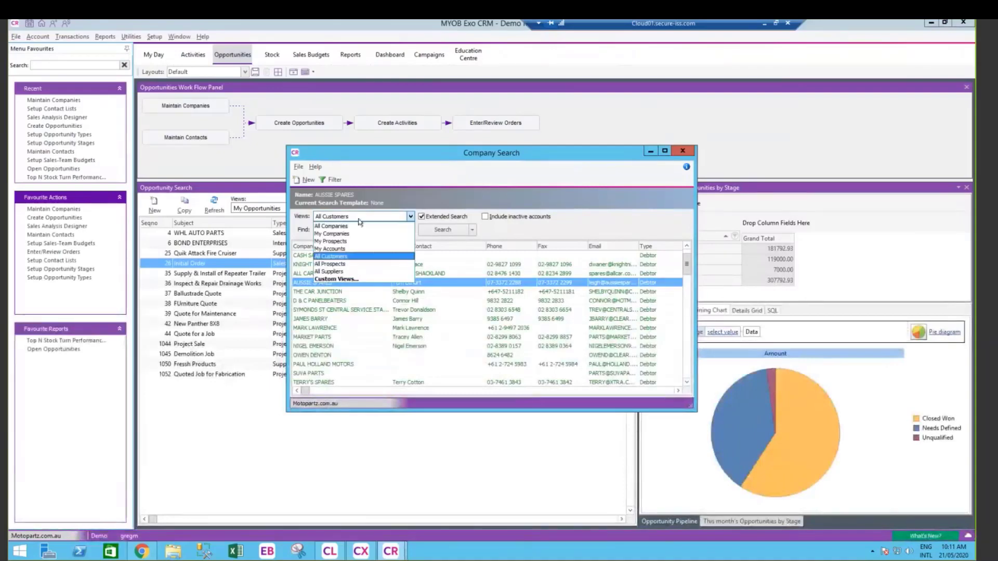
pyautogui.click(334, 241)
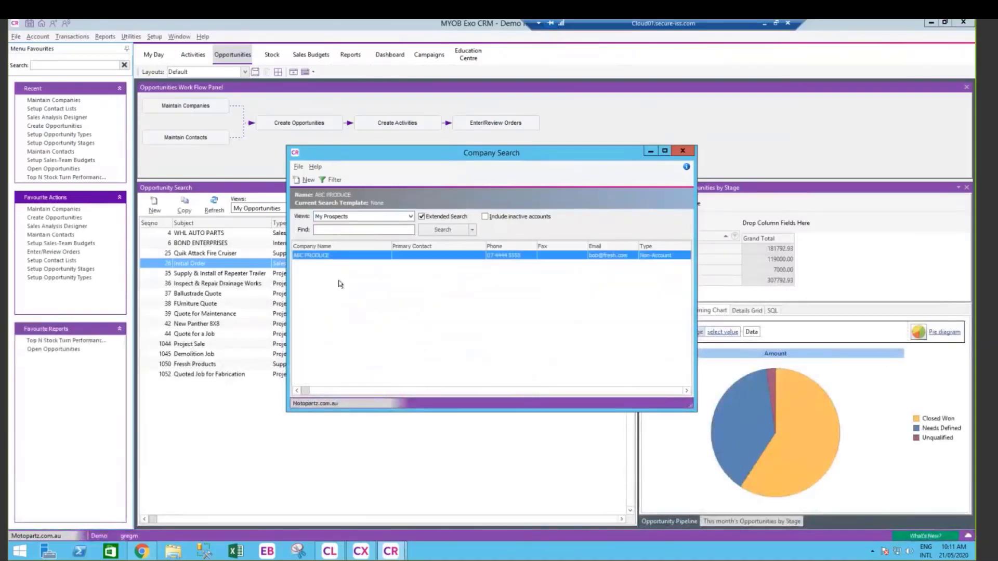
pyautogui.click(411, 217)
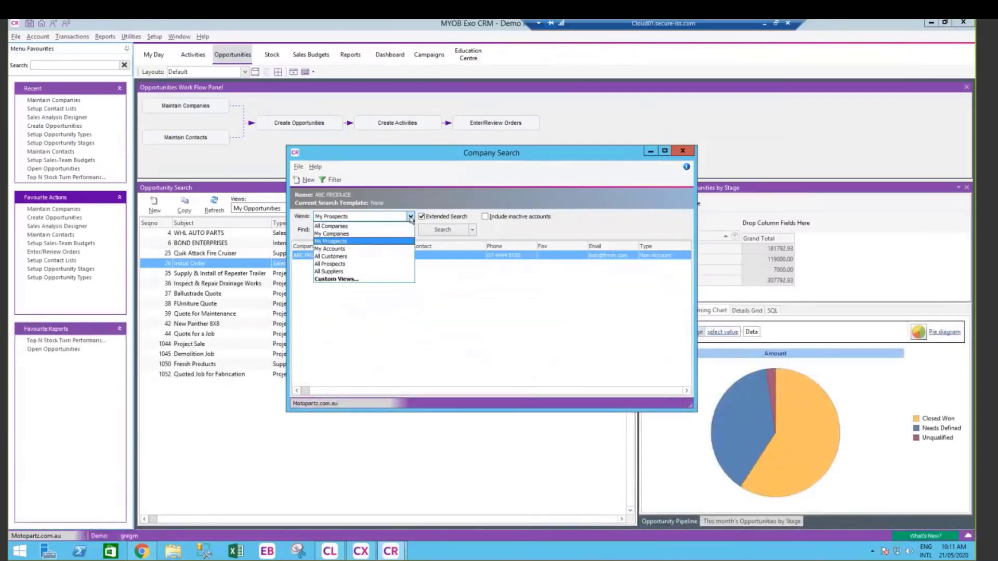
pyautogui.click(331, 264)
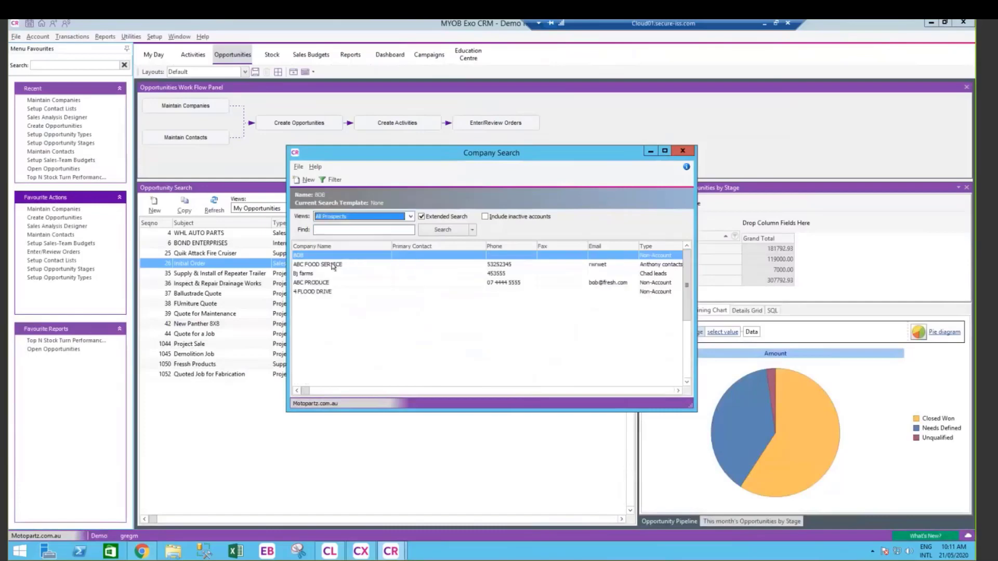
# Open the ABC PRODUCE prospect, view its contacts, and close the record and the company search
pyautogui.click(333, 265)
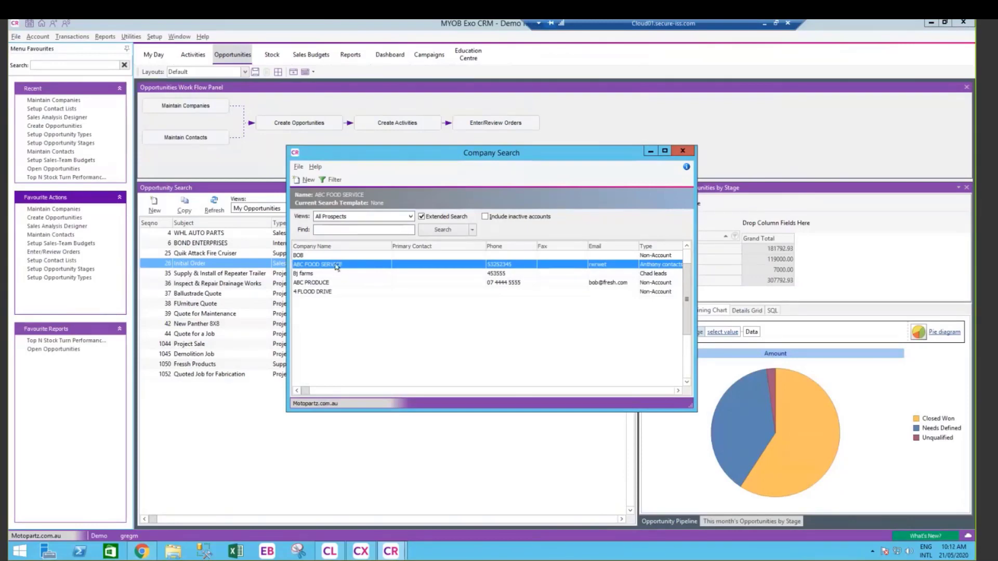
pyautogui.click(315, 283)
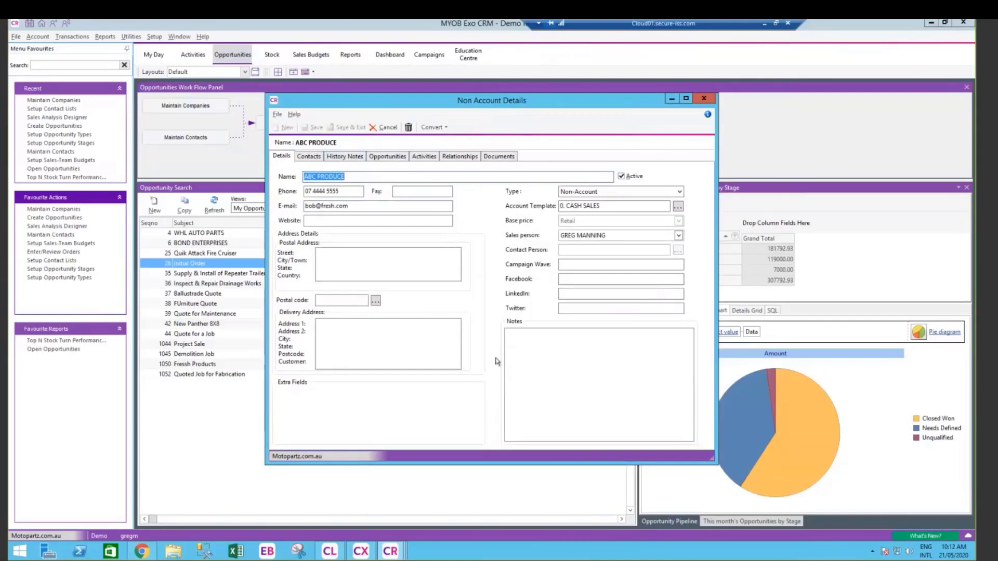
pyautogui.click(305, 158)
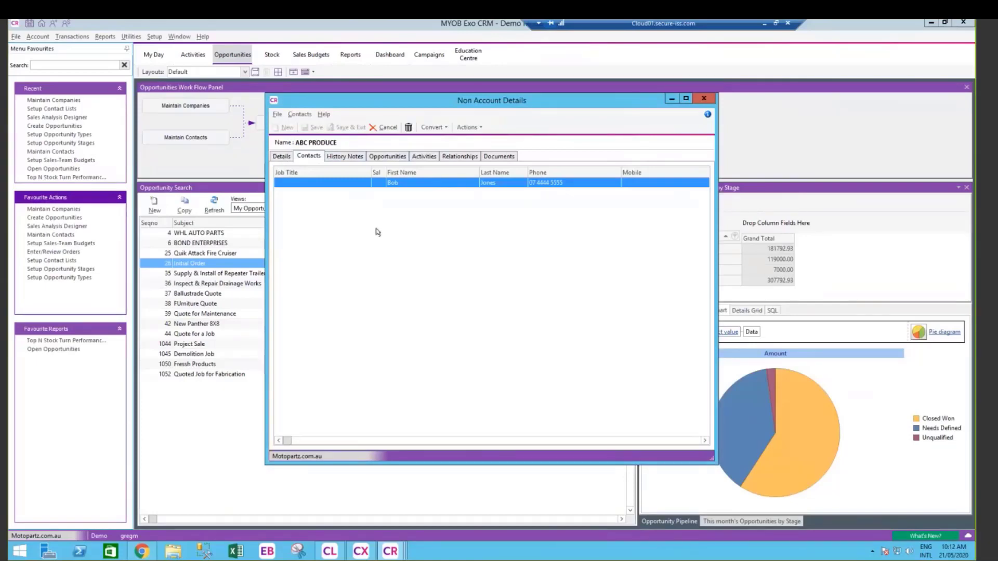
pyautogui.click(386, 129)
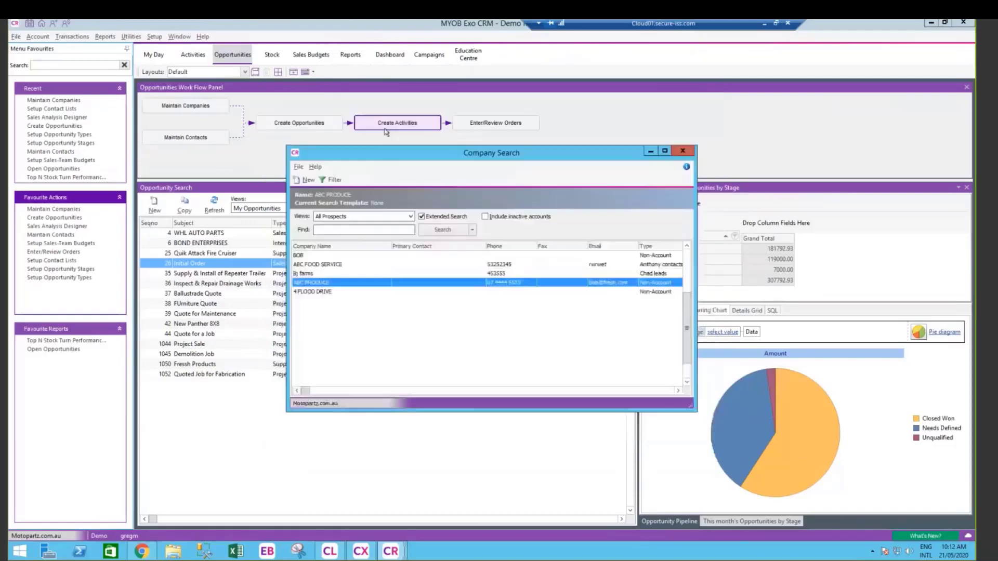
pyautogui.click(683, 151)
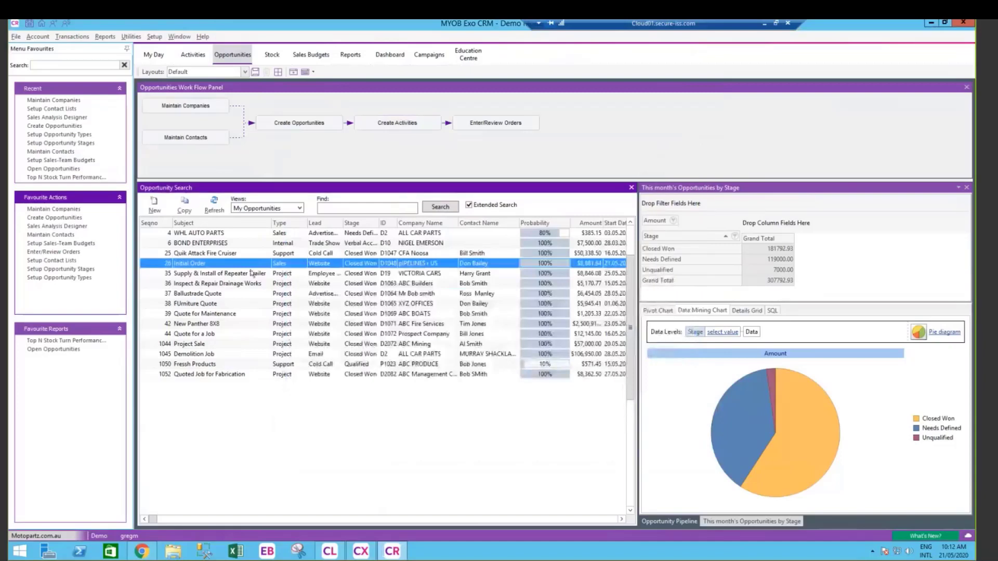
# Open the contact maintenance list and tick five contacts: four consecutive managers-to-debtors rows starting below the accounts contact, plus one two rows further down
pyautogui.click(197, 140)
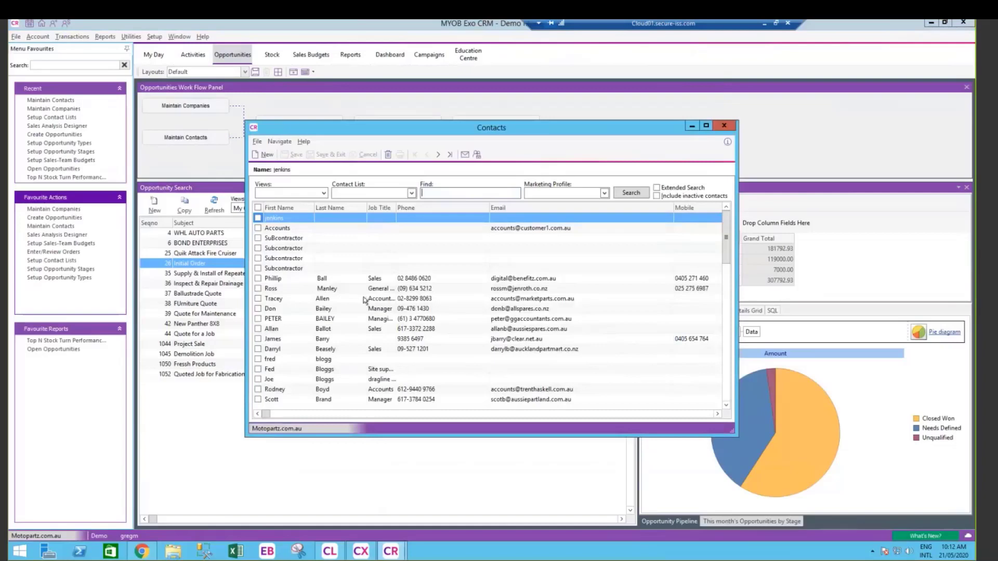
pyautogui.click(332, 300)
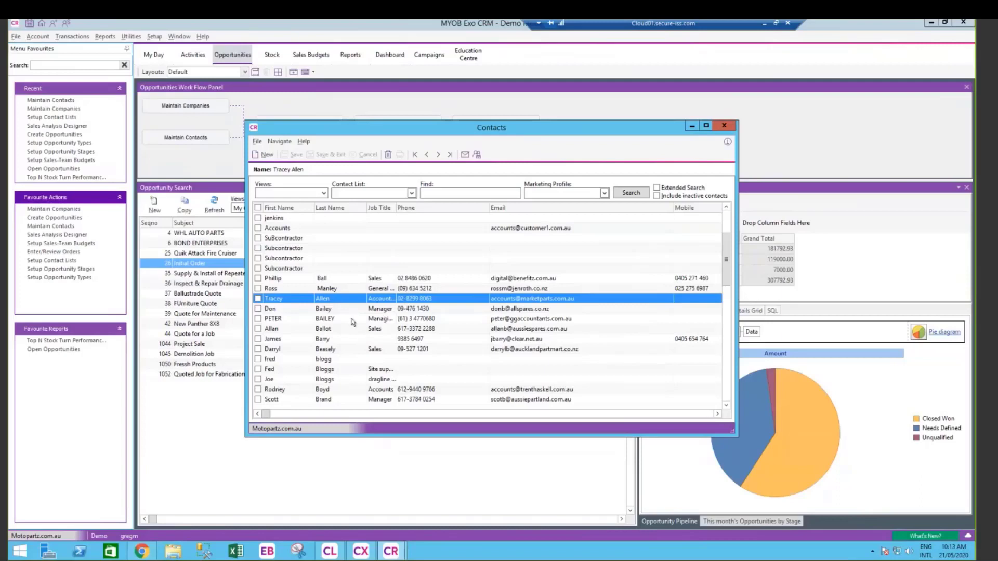
pyautogui.click(336, 310)
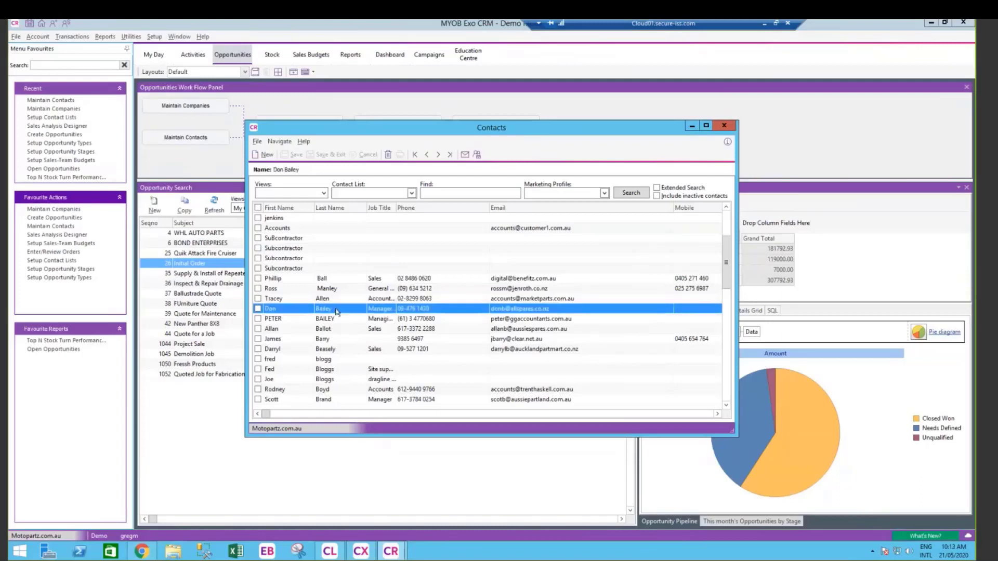
pyautogui.click(258, 309)
pyautogui.click(258, 319)
pyautogui.click(258, 329)
pyautogui.click(258, 339)
pyautogui.click(257, 358)
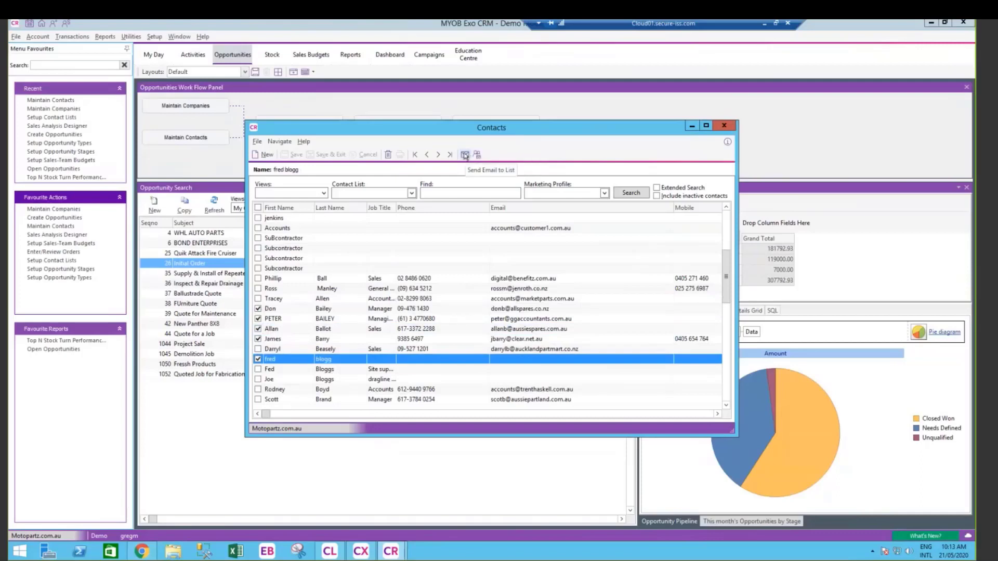
# Start an e-mail to the ticked contacts, continuing with those that have addresses and hiding the address list with blind CC
pyautogui.click(466, 156)
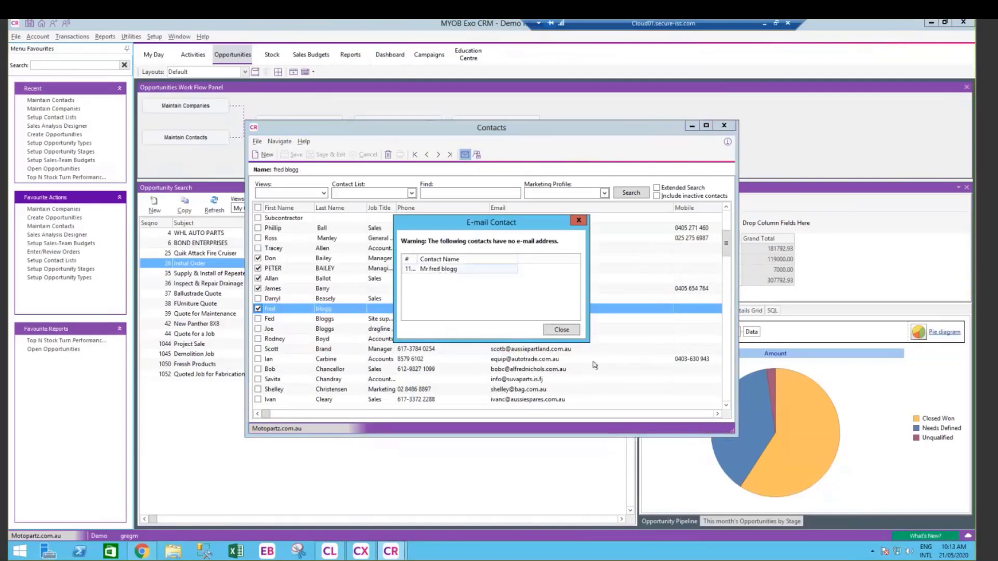
pyautogui.click(555, 331)
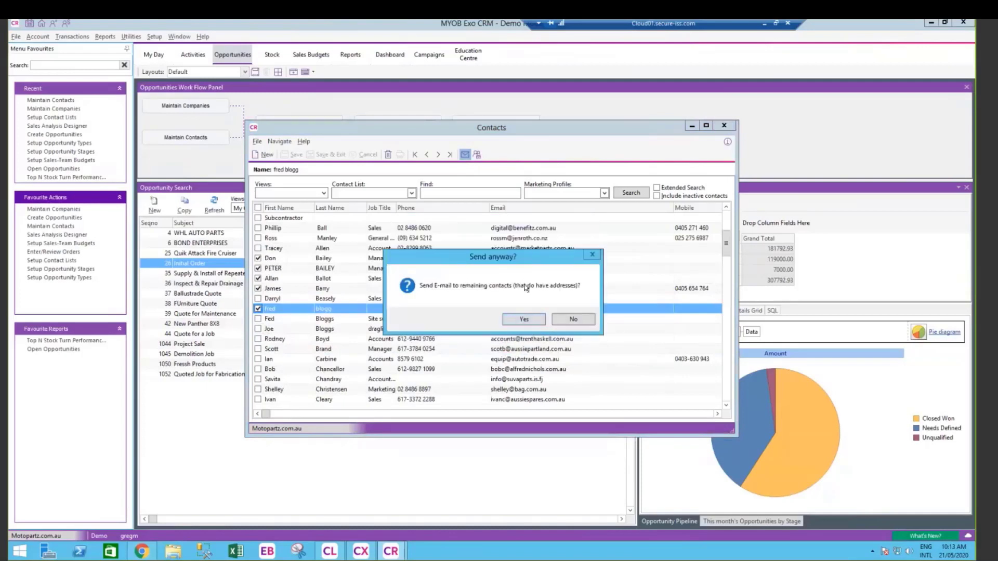
pyautogui.click(524, 319)
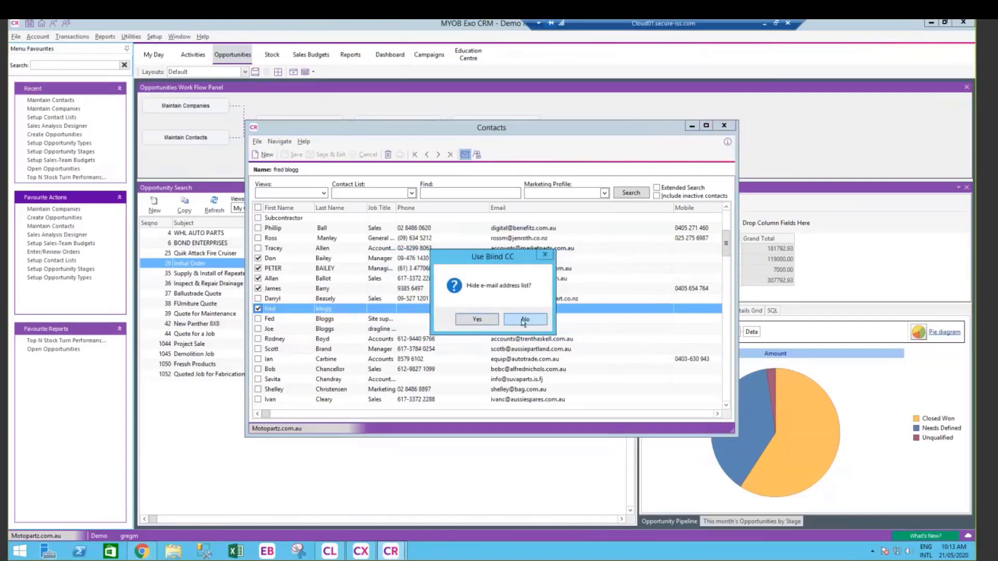
pyautogui.click(480, 320)
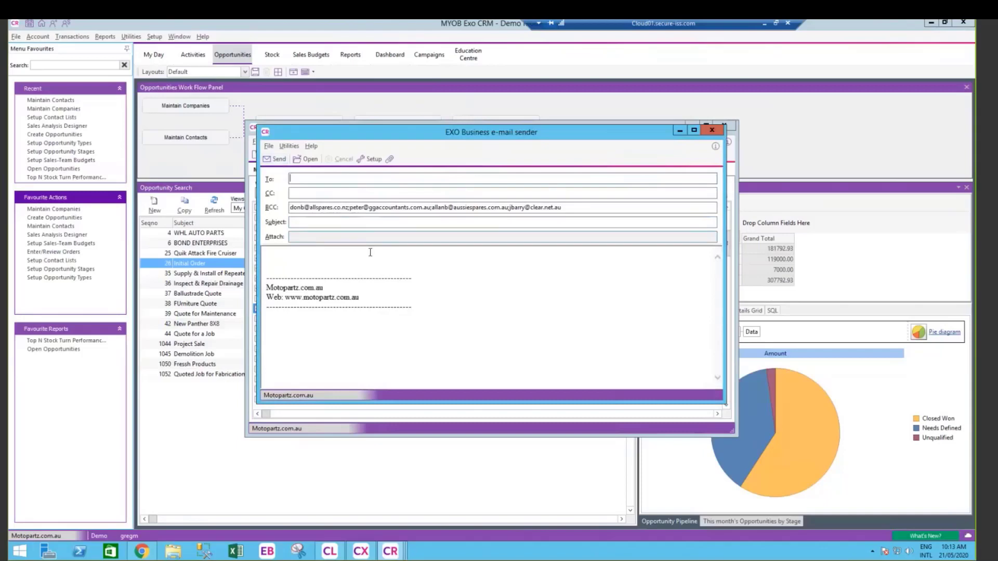
# Enter the e-mail subject "Test Quick Email" and write "Here you go" above the signature in the body
pyautogui.click(296, 257)
pyautogui.click(333, 222)
pyautogui.write('Test')
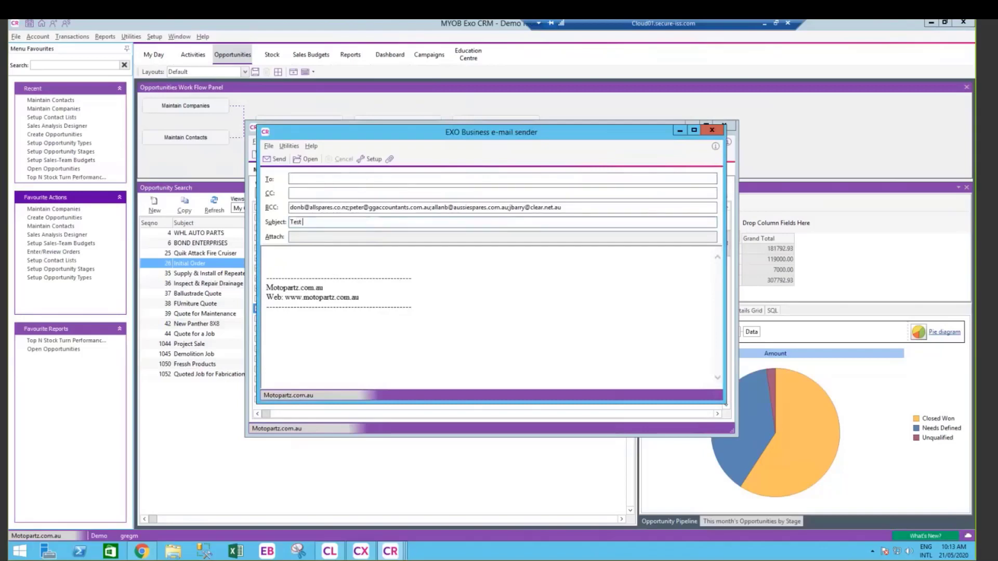
pyautogui.write(' Quick Emailk')
pyautogui.press('BackSpace')
pyautogui.click(294, 261)
pyautogui.write('Here you go')
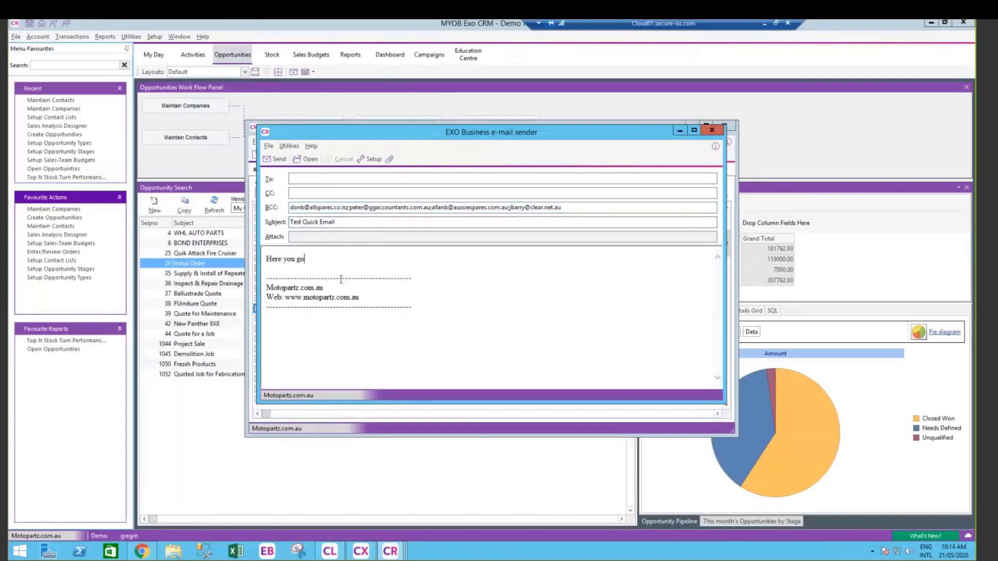
# Send the "Test Quick Email" message and save it to the contacts' documents
pyautogui.click(274, 159)
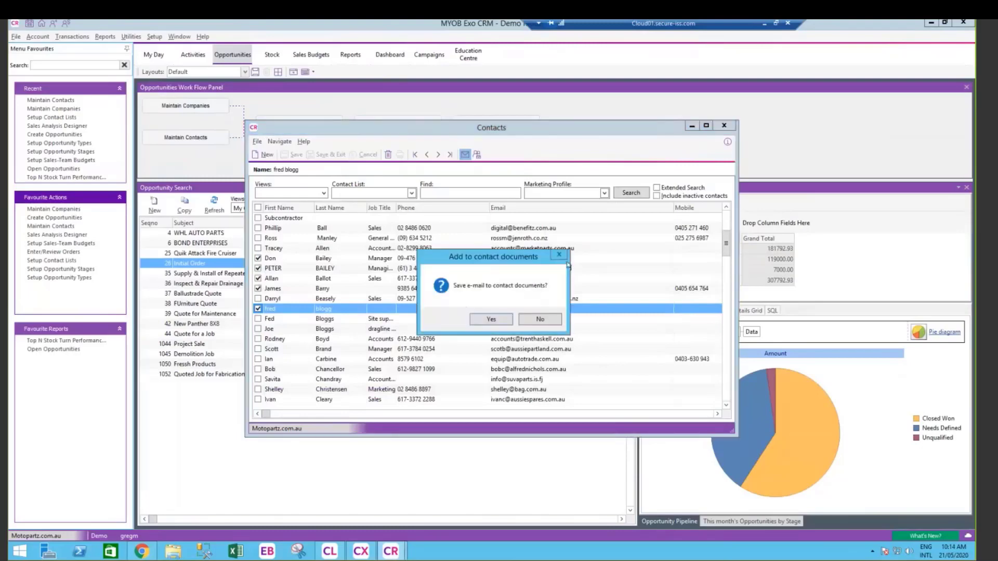
pyautogui.click(491, 321)
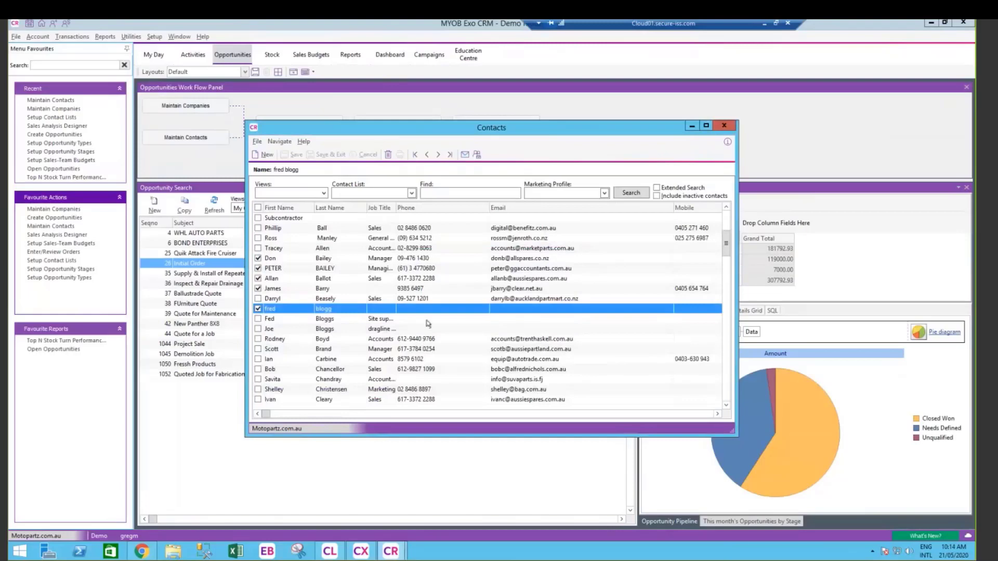
# Open the Managing Partner's contact record, read the saved "Test Quick Email" text document among its documents, and close both the file and the contacts window
pyautogui.click(428, 280)
pyautogui.click(430, 269)
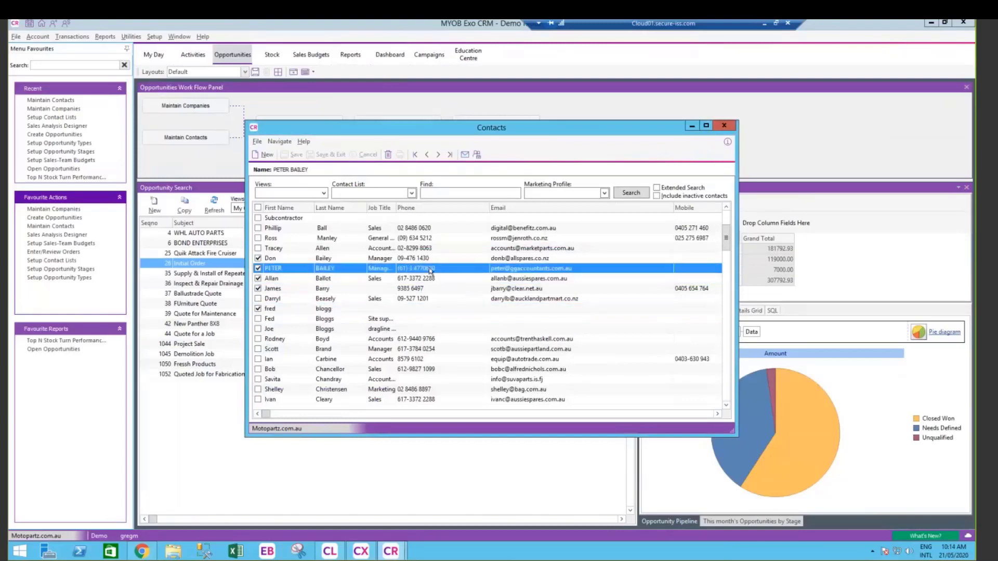
pyautogui.doubleClick(430, 270)
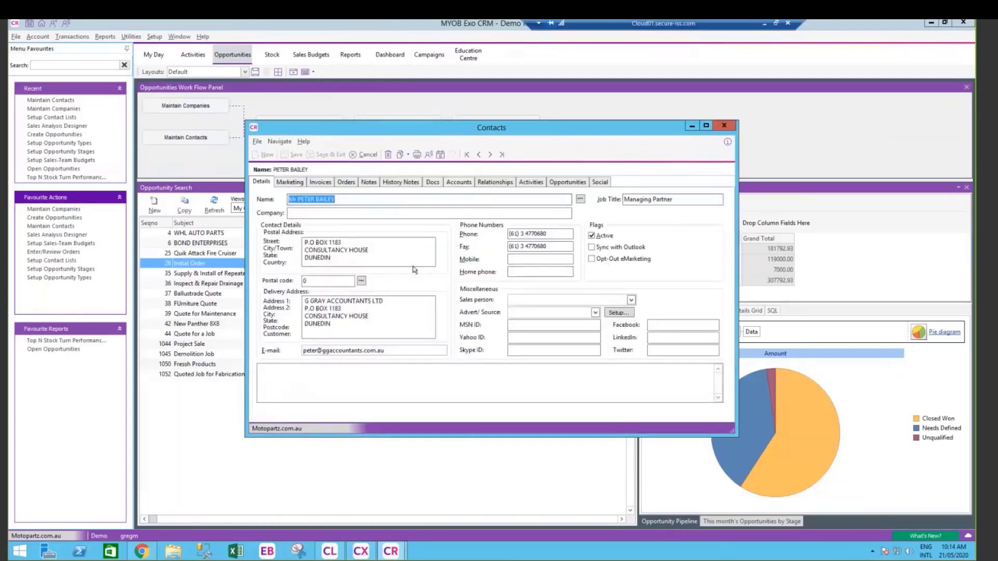
pyautogui.click(429, 183)
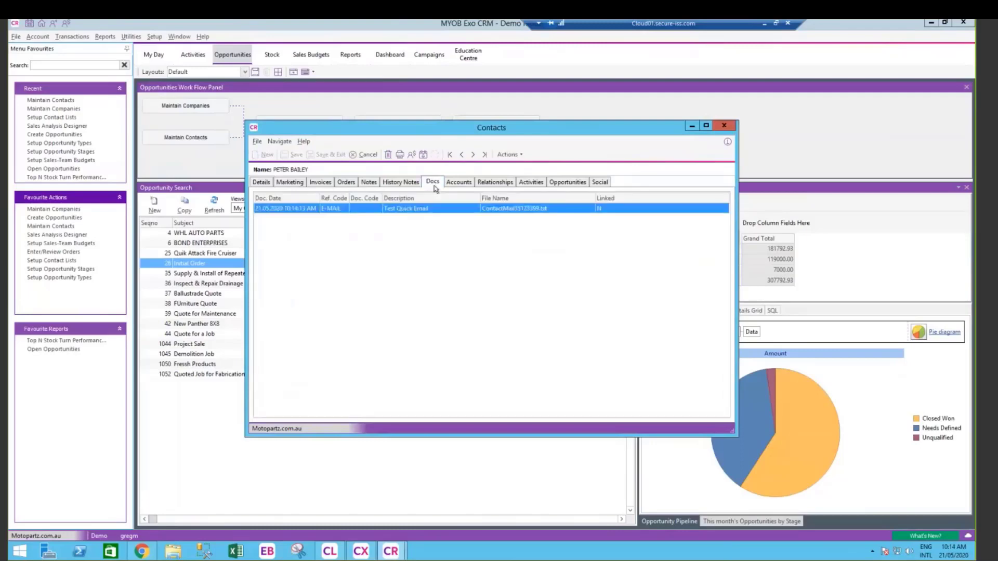
pyautogui.doubleClick(413, 213)
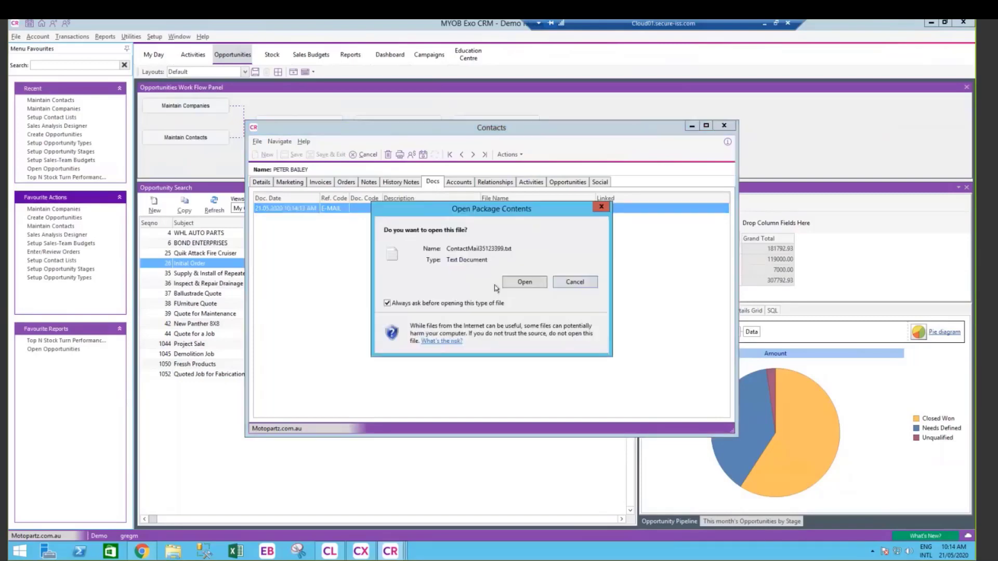
pyautogui.click(529, 282)
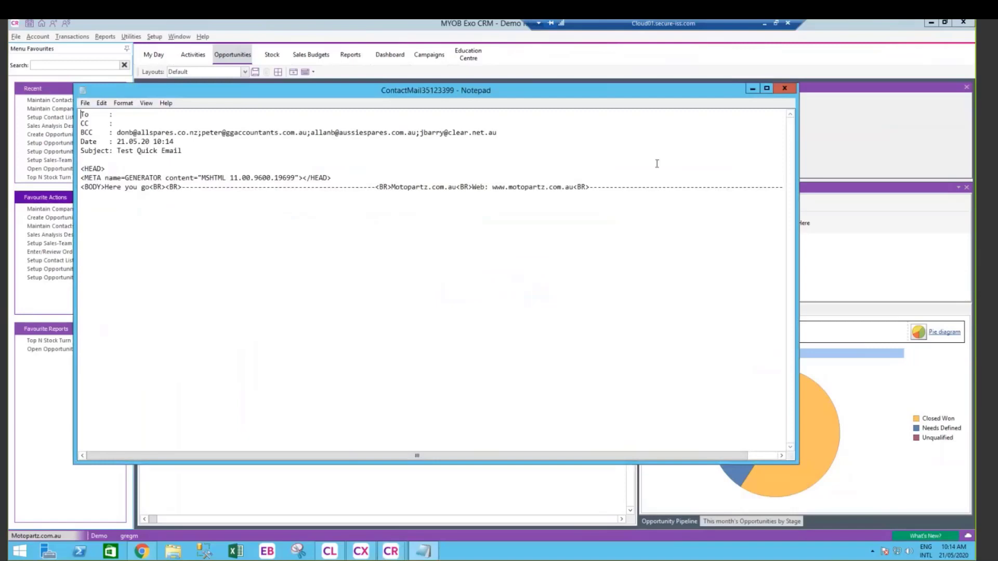
pyautogui.click(786, 90)
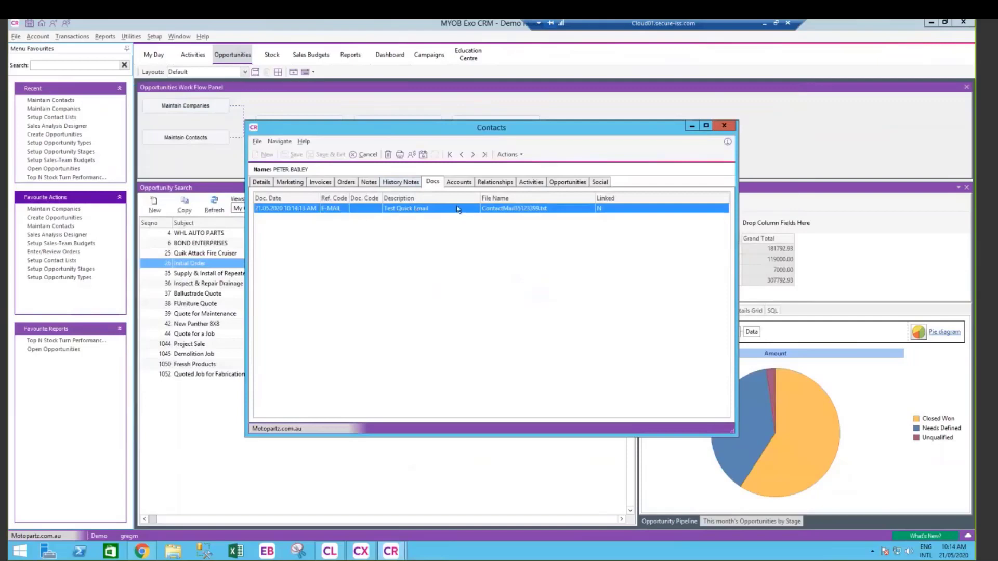
pyautogui.click(724, 125)
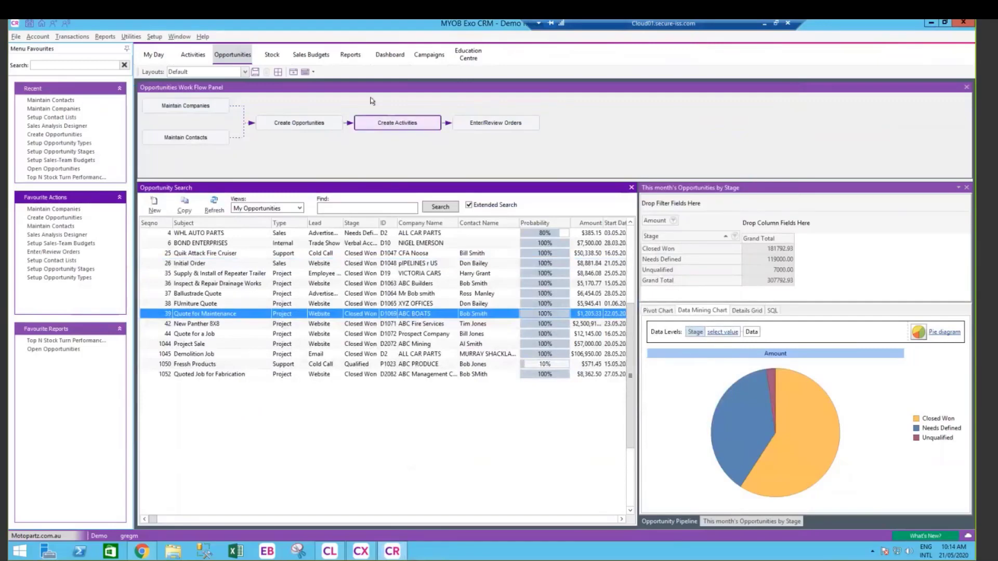
# Open the contact lists setup, maximize its window and widen the Title column to show the full list names
pyautogui.click(131, 36)
pyautogui.moveTo(155, 37)
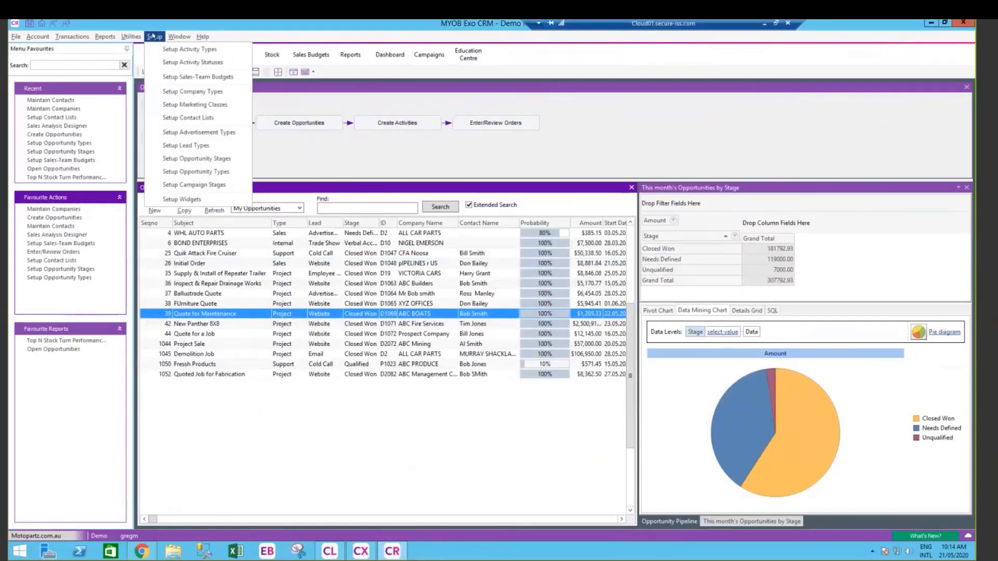
pyautogui.click(200, 118)
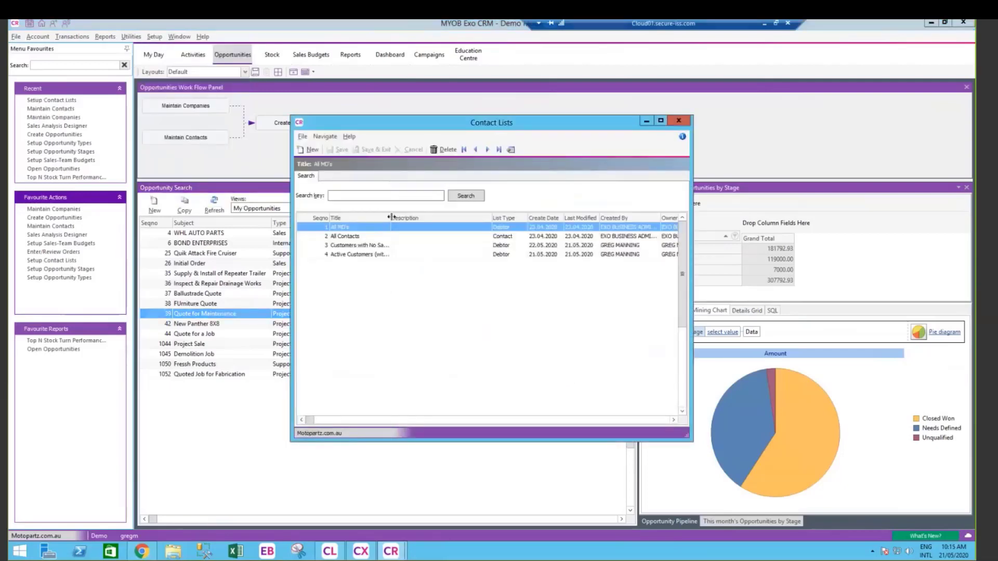
pyautogui.click(662, 121)
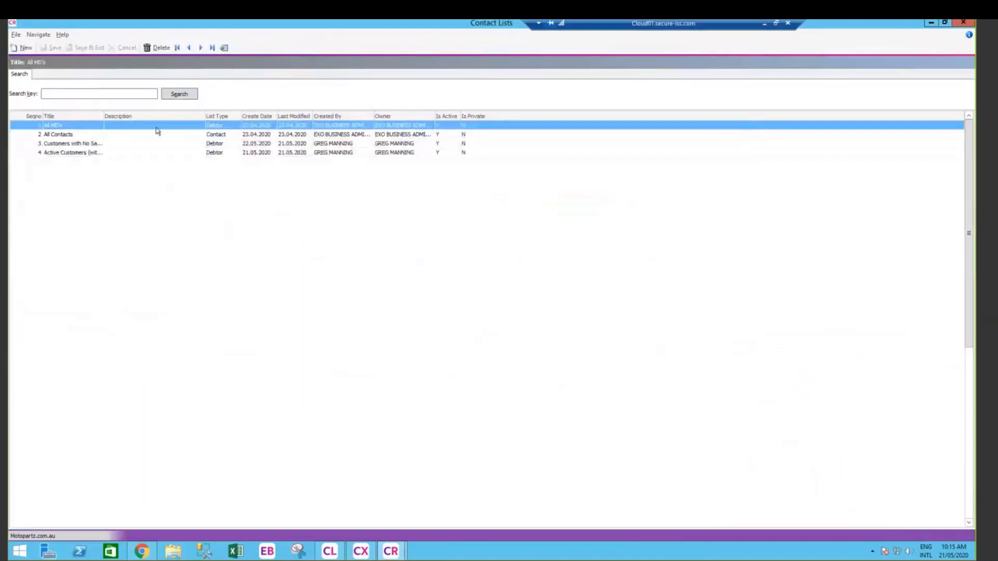
pyautogui.moveTo(103, 116); pyautogui.dragTo(142, 141)
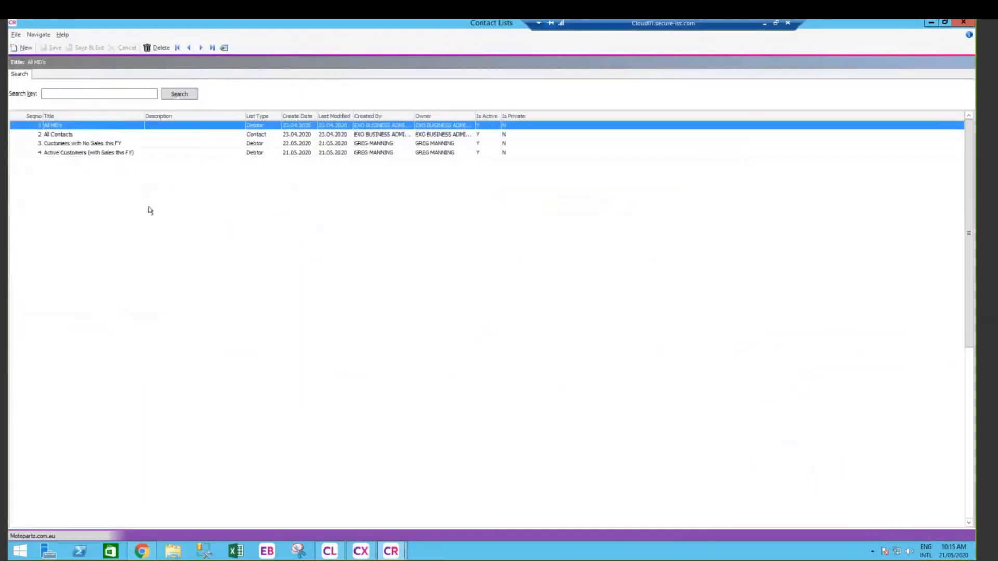
# Open the "Active Customers (with Sales this FY)" contact list and display its list building criteria
pyautogui.click(91, 145)
pyautogui.click(108, 154)
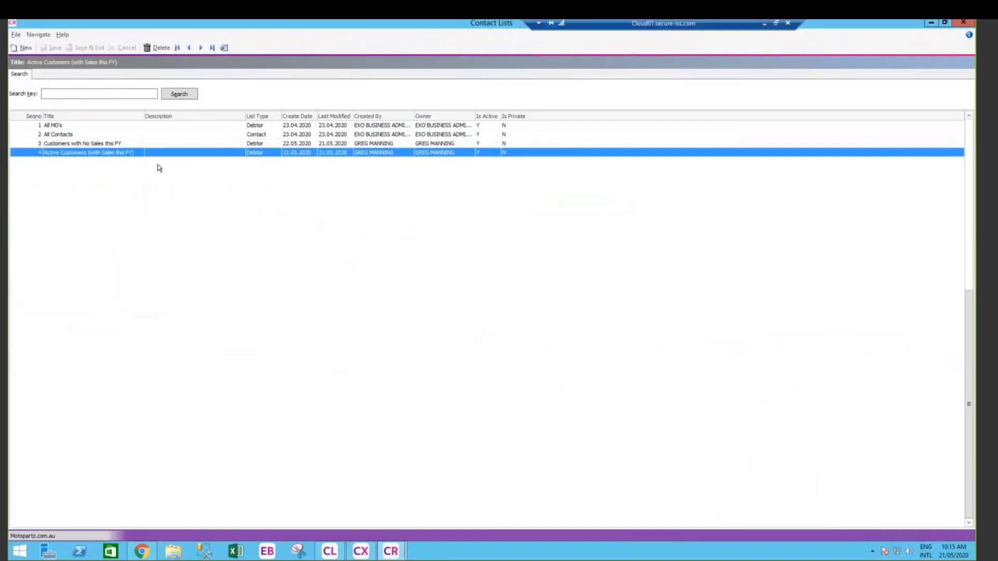
pyautogui.click(107, 144)
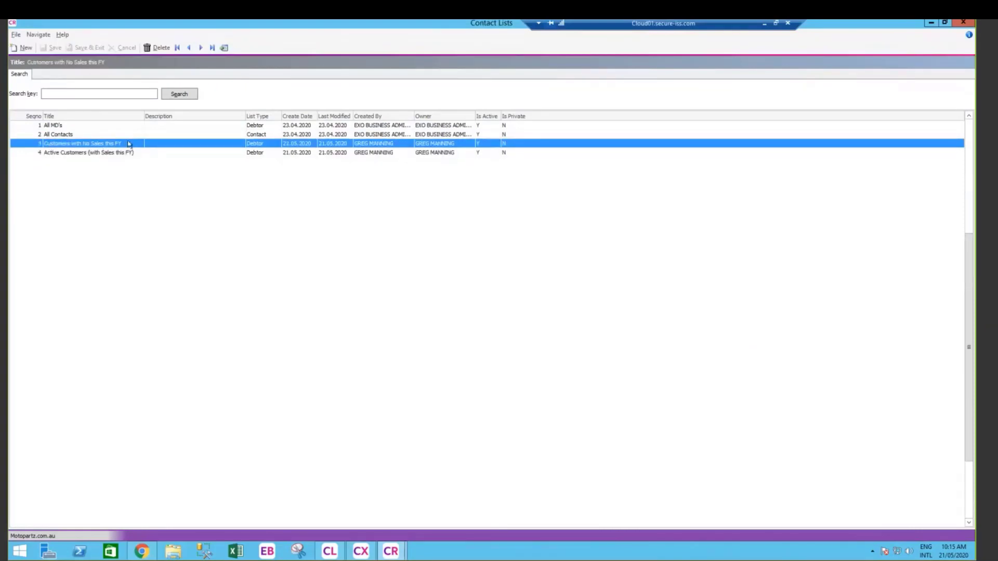
pyautogui.click(111, 153)
pyautogui.doubleClick(109, 153)
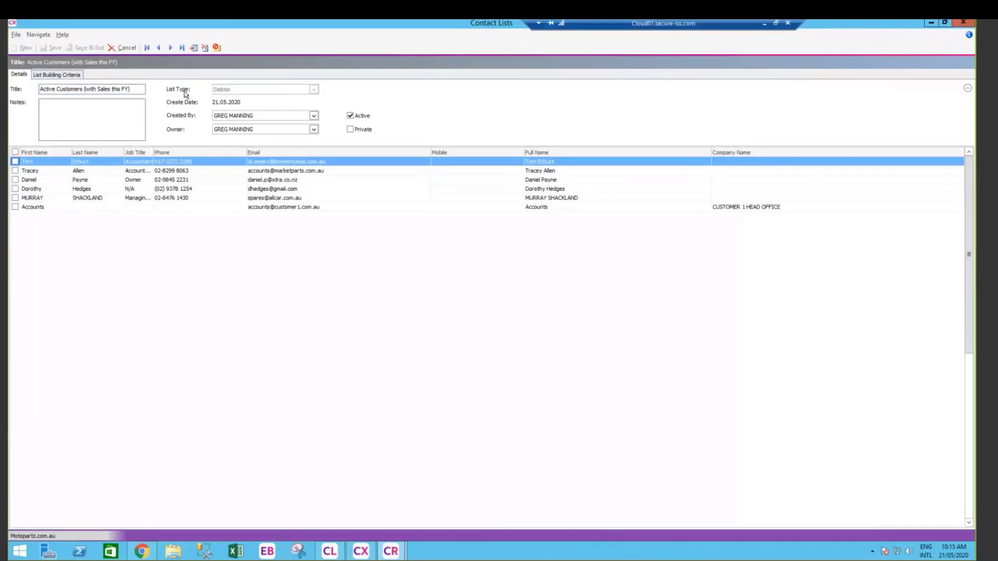
pyautogui.click(47, 75)
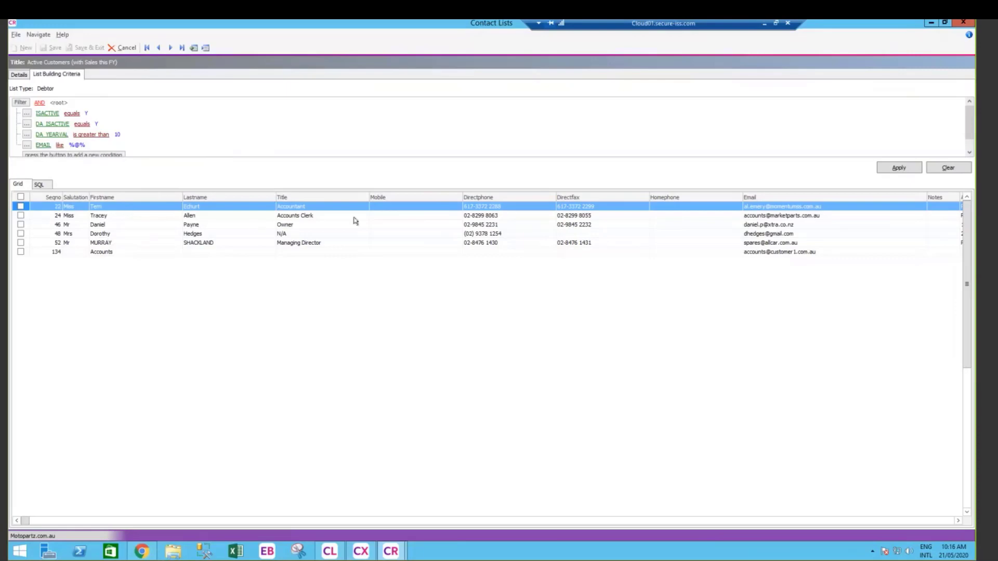
# Examine the full range of contact and extra-field columns in the criteria results grid, and leave the list without saving
pyautogui.click(865, 521)
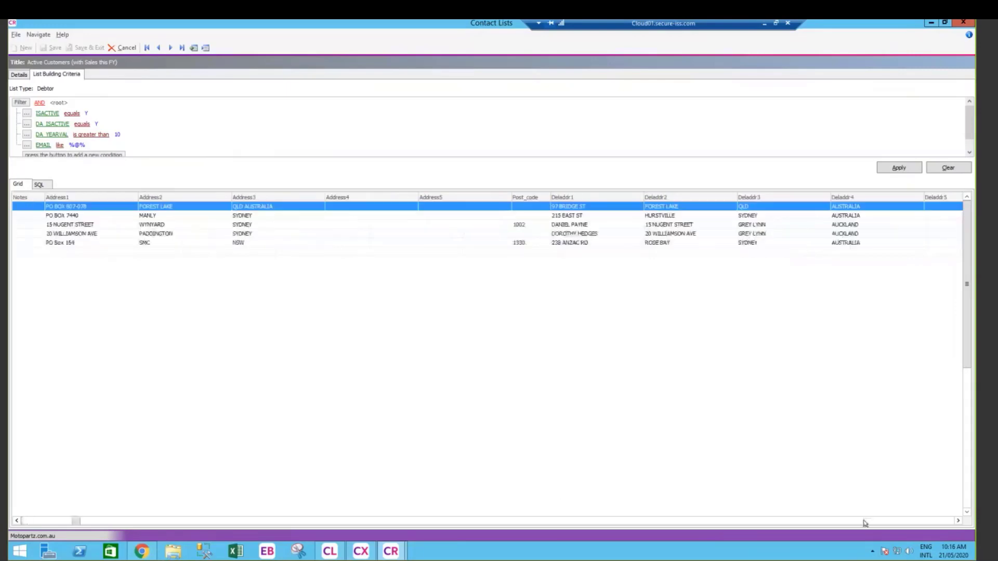
pyautogui.click(837, 521)
pyautogui.click(840, 521)
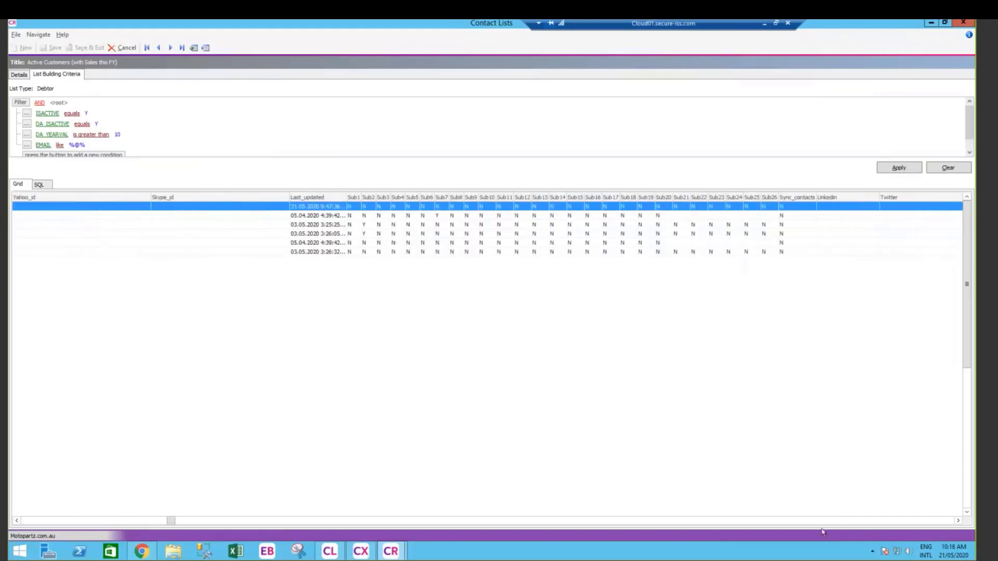
pyautogui.click(820, 522)
pyautogui.click(820, 521)
pyautogui.click(820, 521)
pyautogui.click(820, 522)
pyautogui.click(820, 521)
pyautogui.click(821, 522)
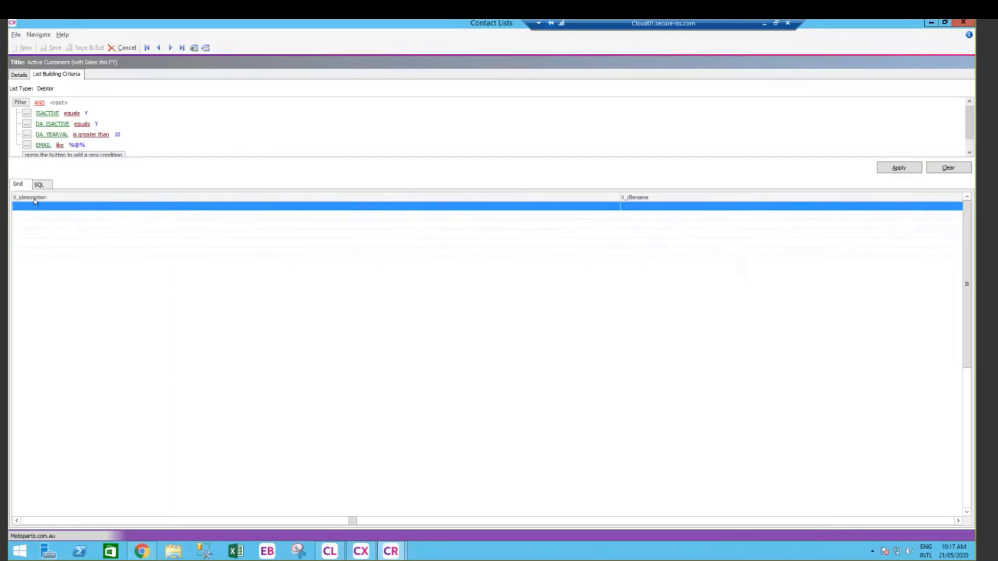
pyautogui.moveTo(353, 524); pyautogui.dragTo(13, 509)
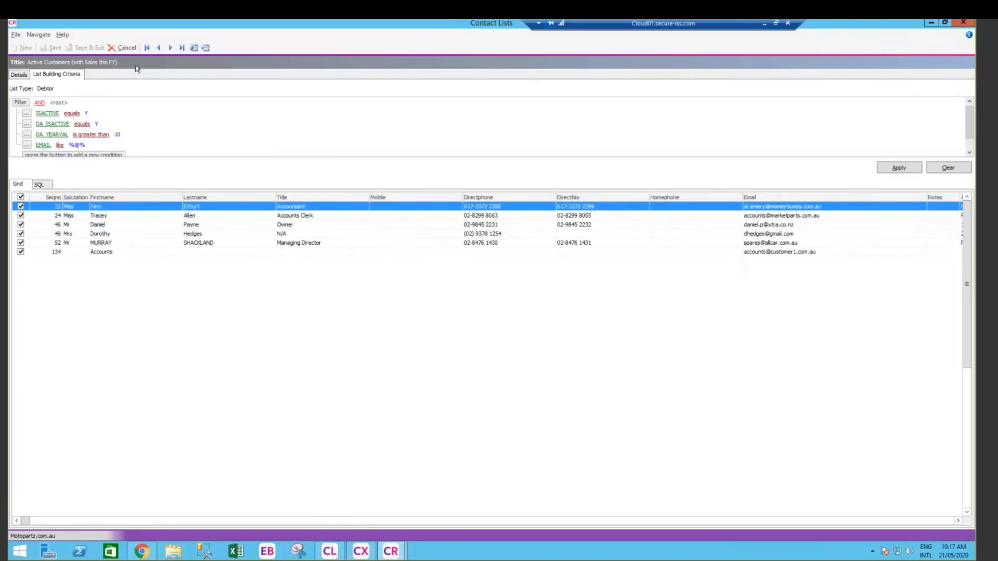
pyautogui.click(125, 48)
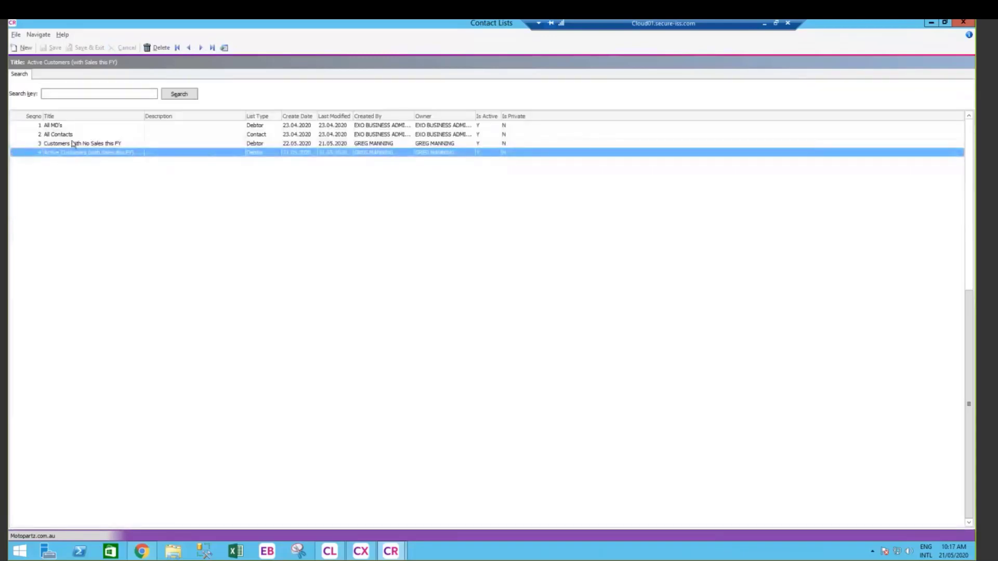
# Reopen the "Active Customers (with Sales this FY)" list and open the contact record belonging to accounts at Market Parts
pyautogui.click(72, 145)
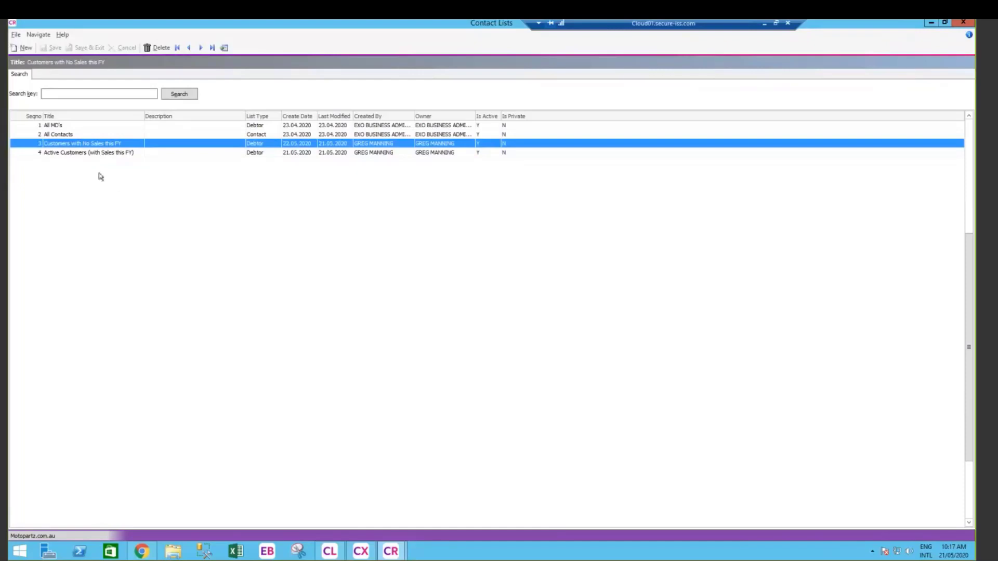
pyautogui.click(79, 153)
pyautogui.doubleClick(79, 154)
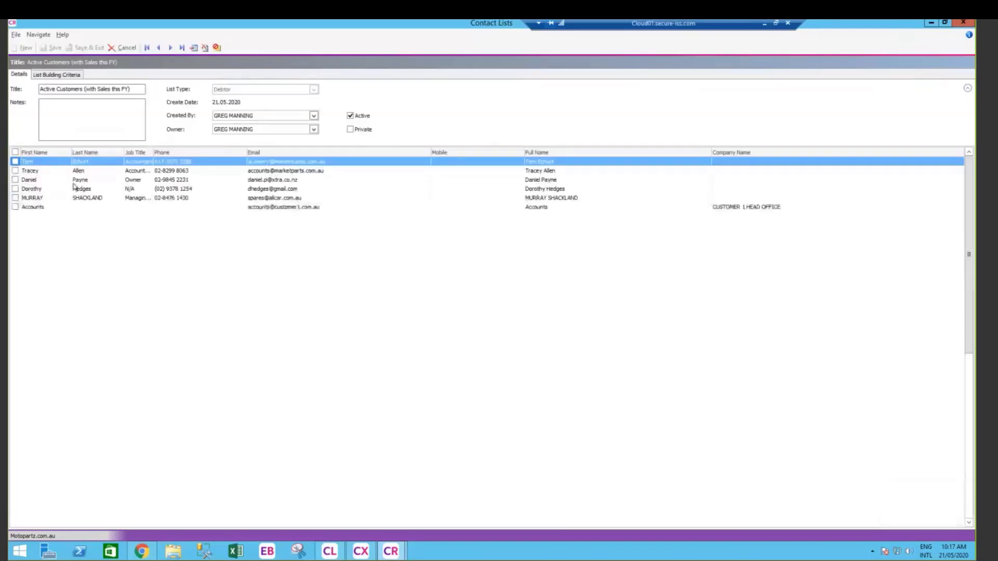
pyautogui.click(87, 173)
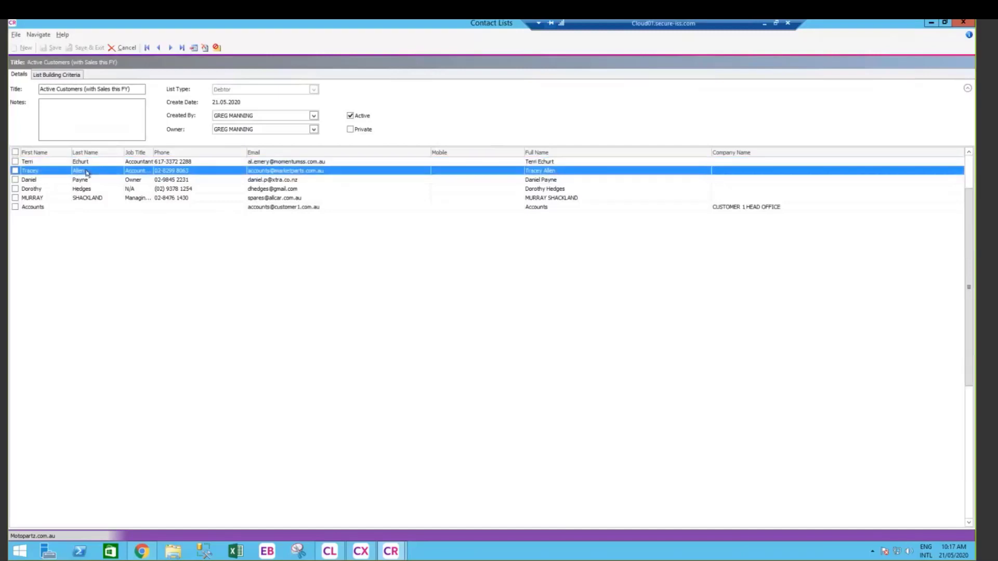
pyautogui.doubleClick(87, 173)
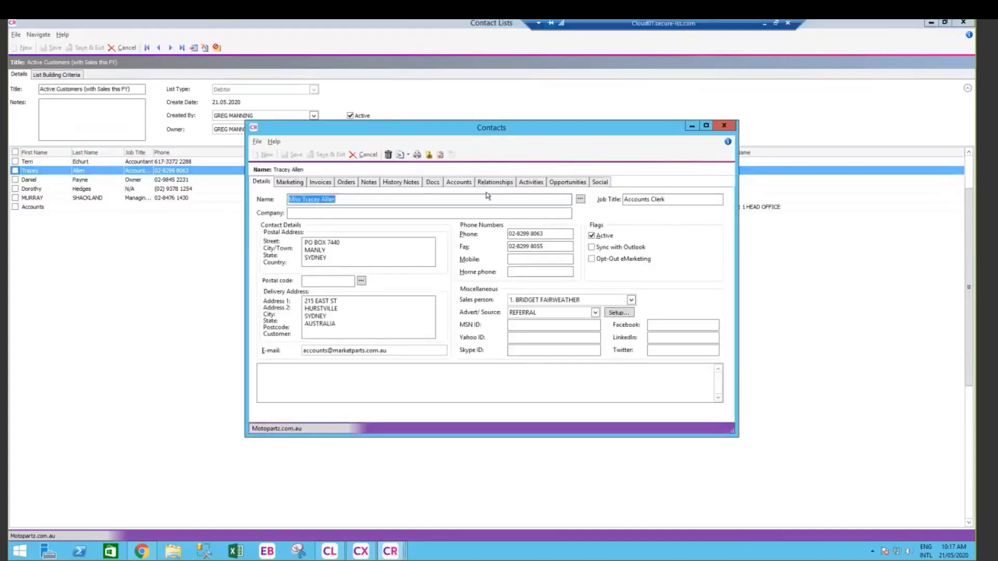
# View the contact's linked MARKET PARTS debtor account, close it and return to the contact's main details
pyautogui.click(458, 182)
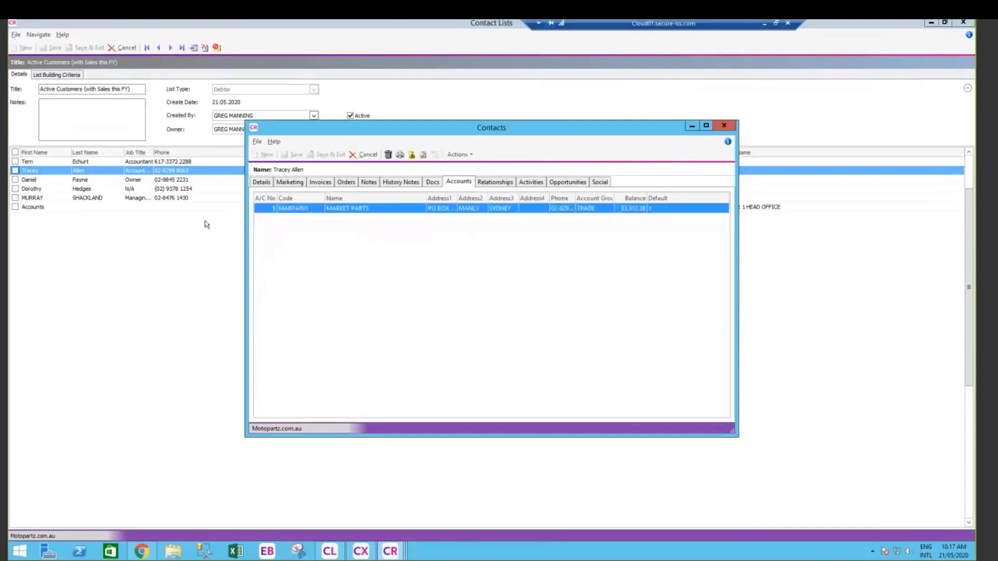
pyautogui.doubleClick(358, 209)
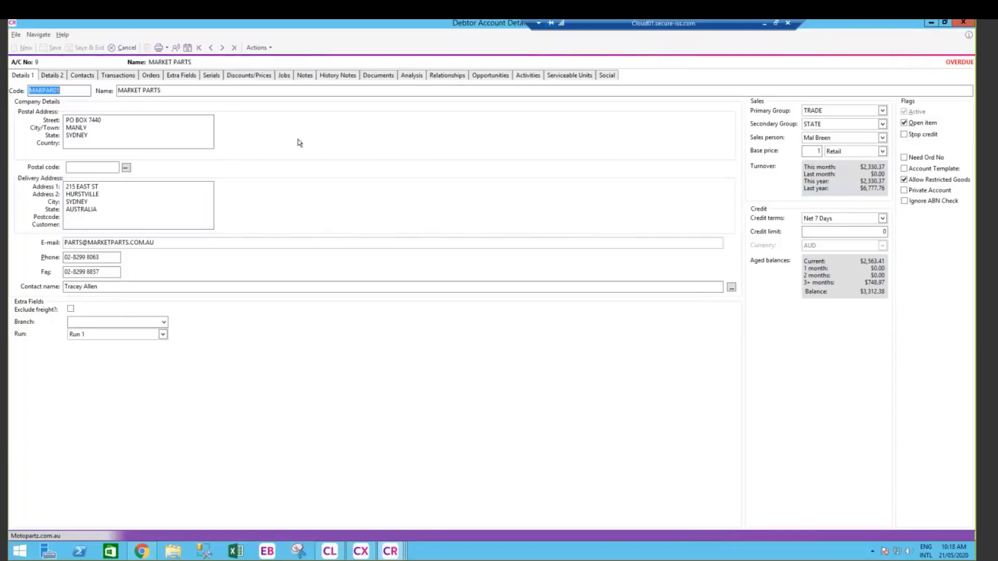
pyautogui.click(124, 48)
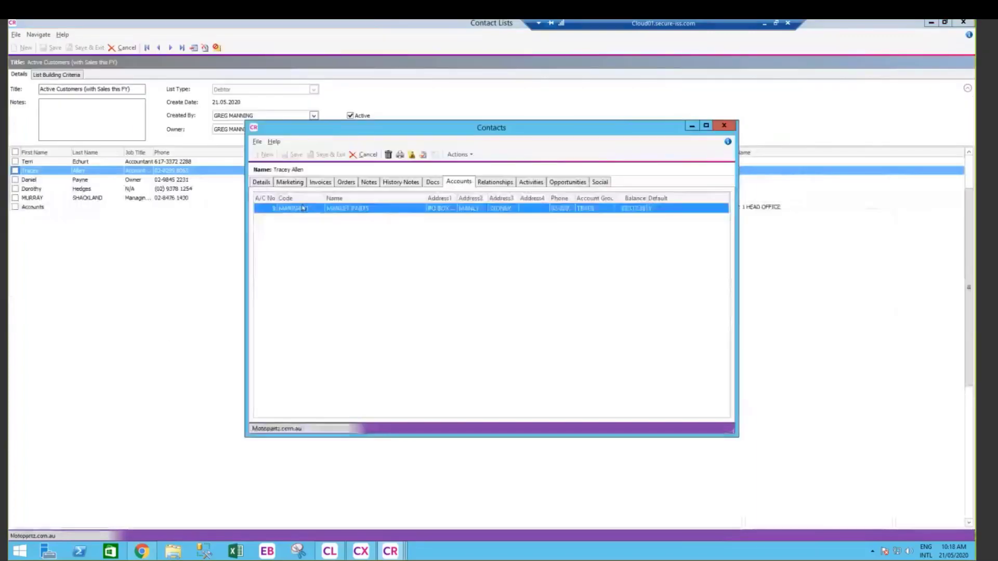
pyautogui.click(261, 181)
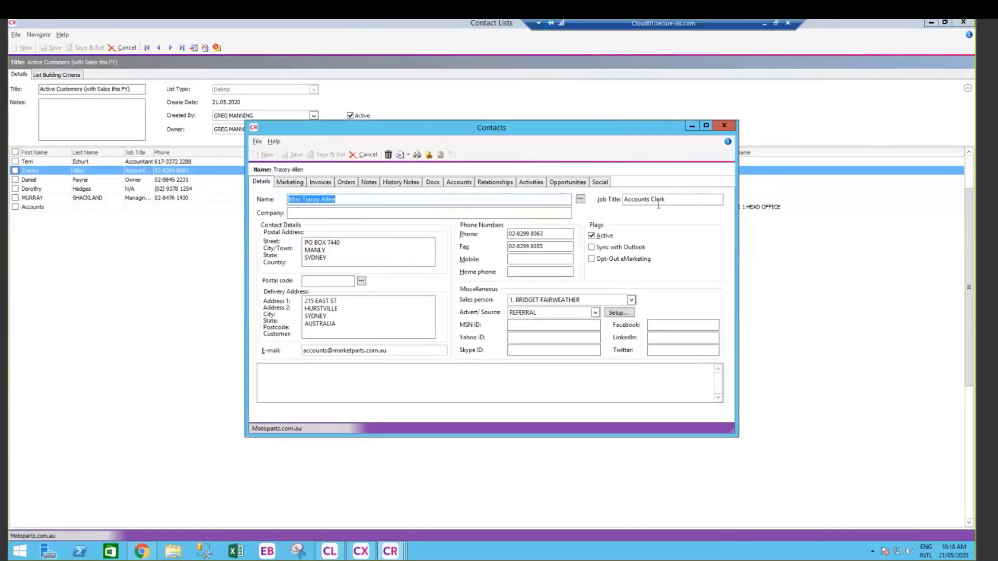
# Define marketing class 9 as "Primary Contact" and assign that class to the open Market Parts contact
pyautogui.click(288, 183)
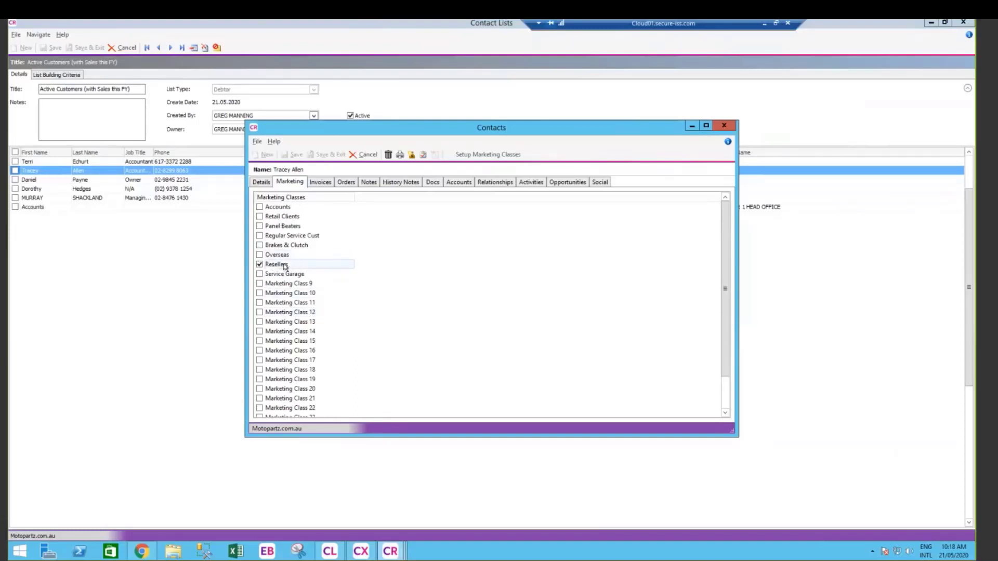
pyautogui.click(480, 155)
pyautogui.click(423, 329)
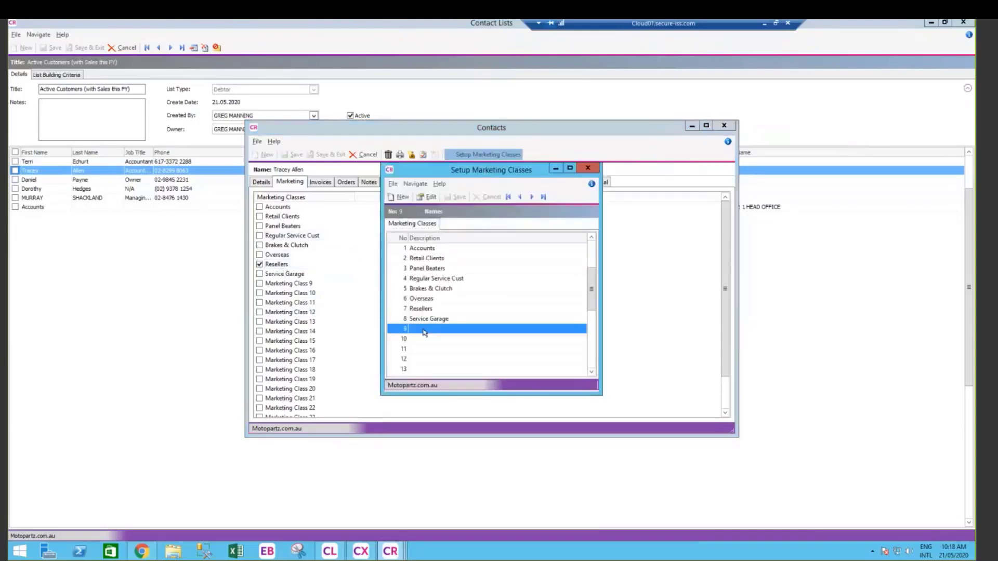
pyautogui.doubleClick(425, 331)
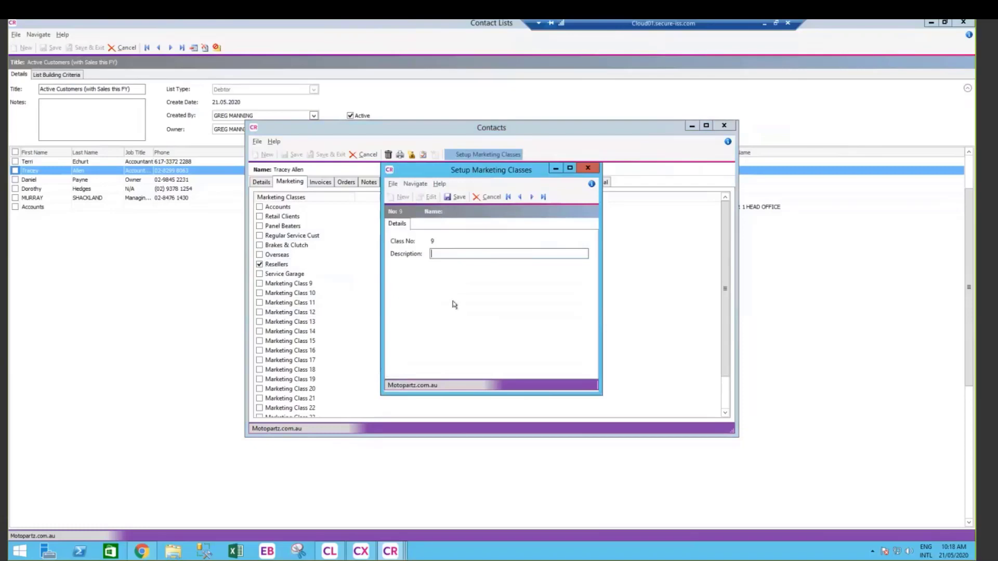
pyautogui.write('Primary Contact')
pyautogui.click(457, 197)
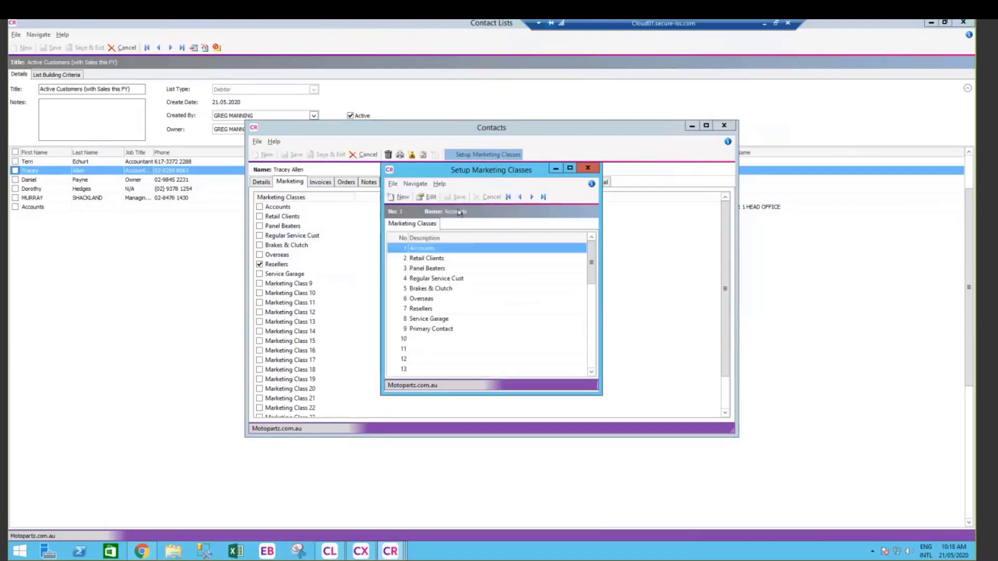
pyautogui.click(588, 168)
pyautogui.click(259, 283)
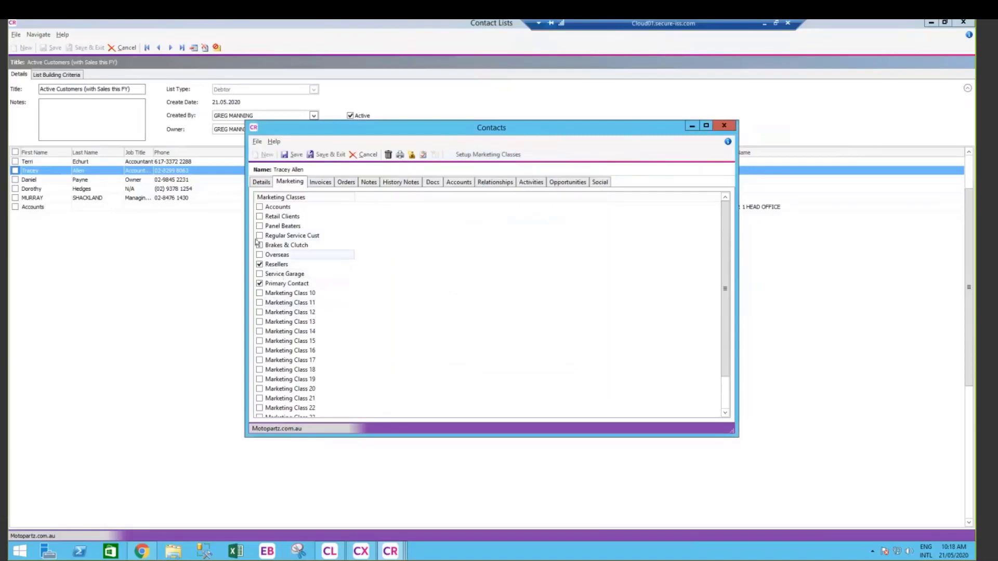
# Save and exit the open contact record, and close the "Active Customers (with Sales this FY)" contact list
pyautogui.click(315, 154)
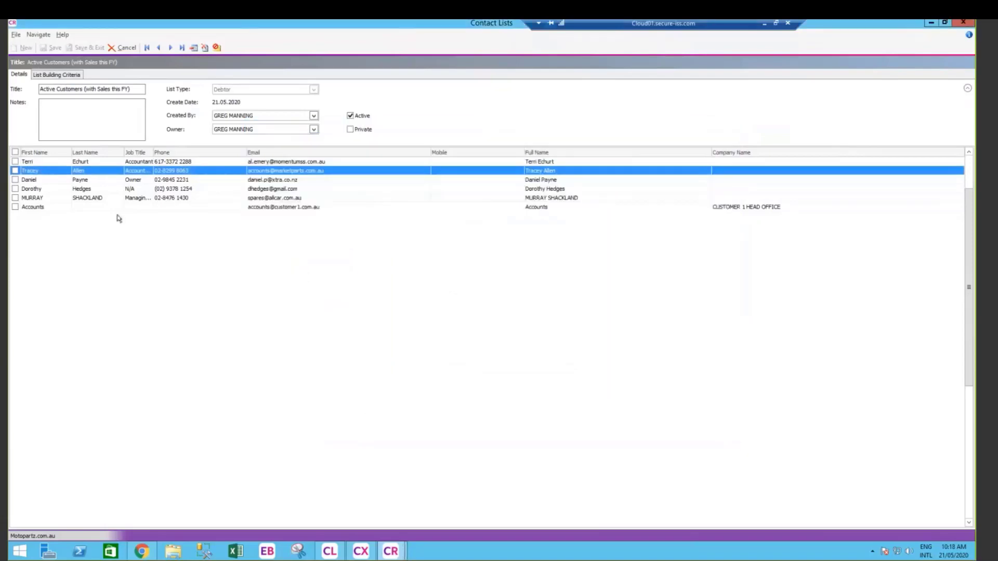
pyautogui.click(285, 208)
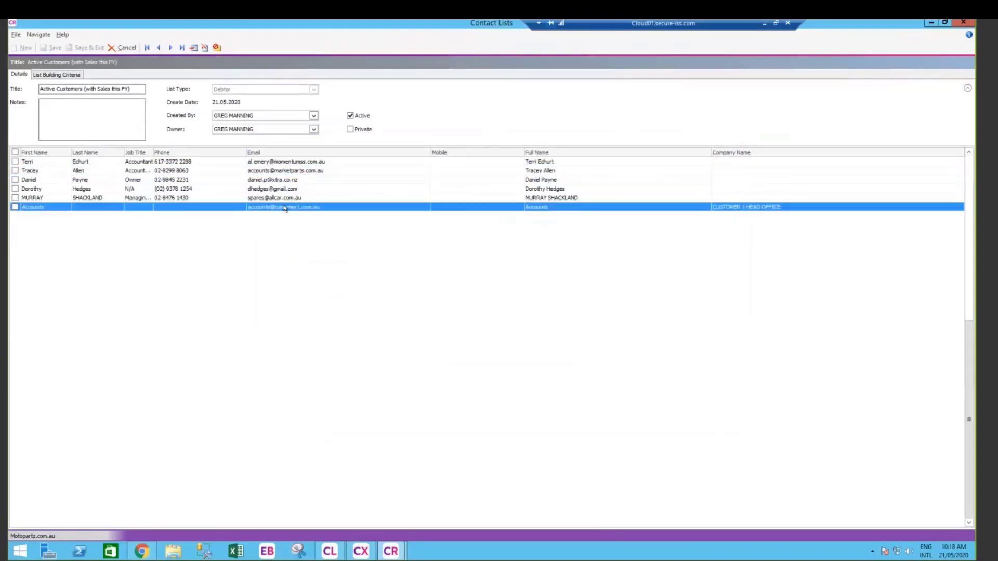
pyautogui.click(961, 23)
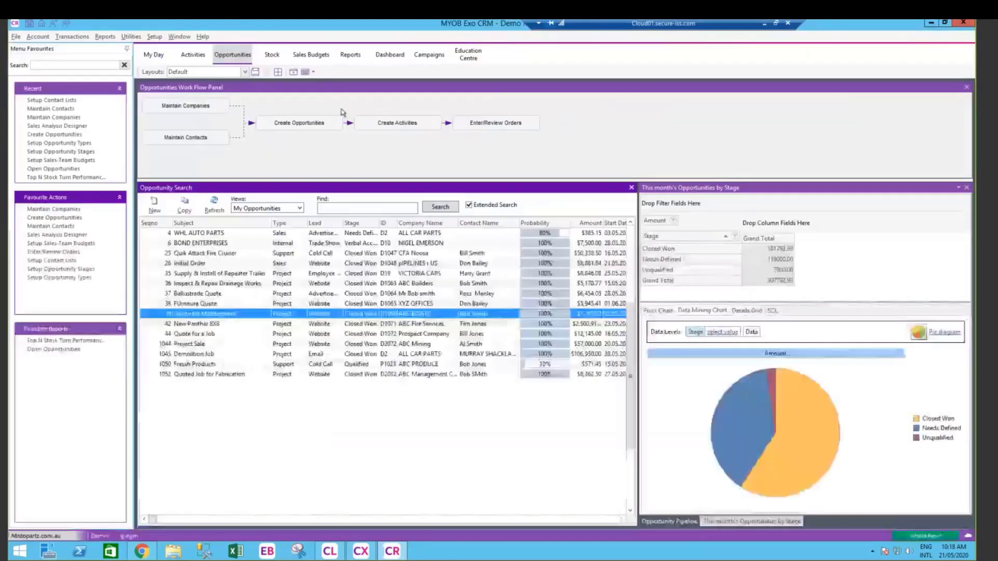
# Search the contacts by the "Active Customers (with Sales this FY)" list, select all matching contacts and close the contacts window
pyautogui.click(229, 141)
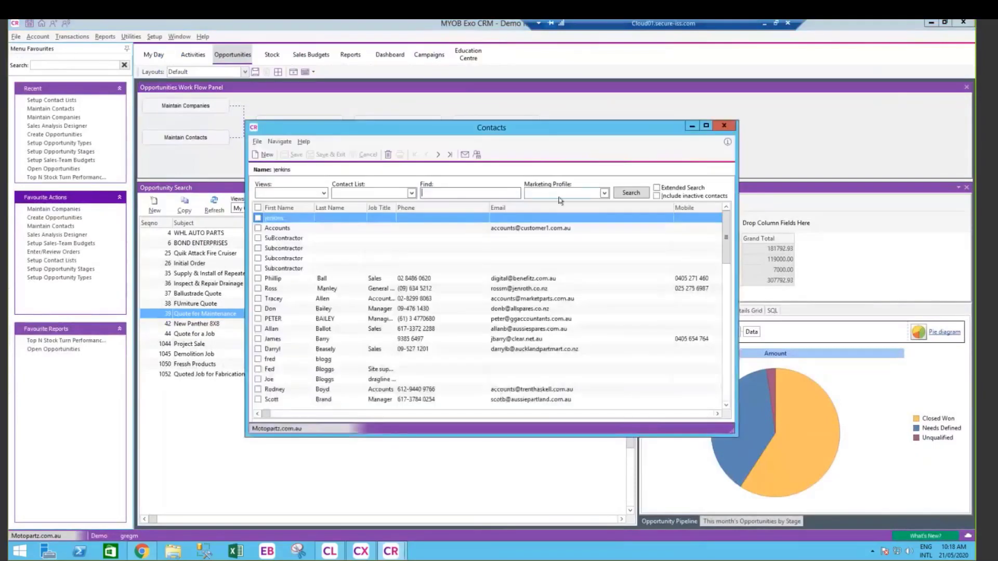
pyautogui.click(411, 194)
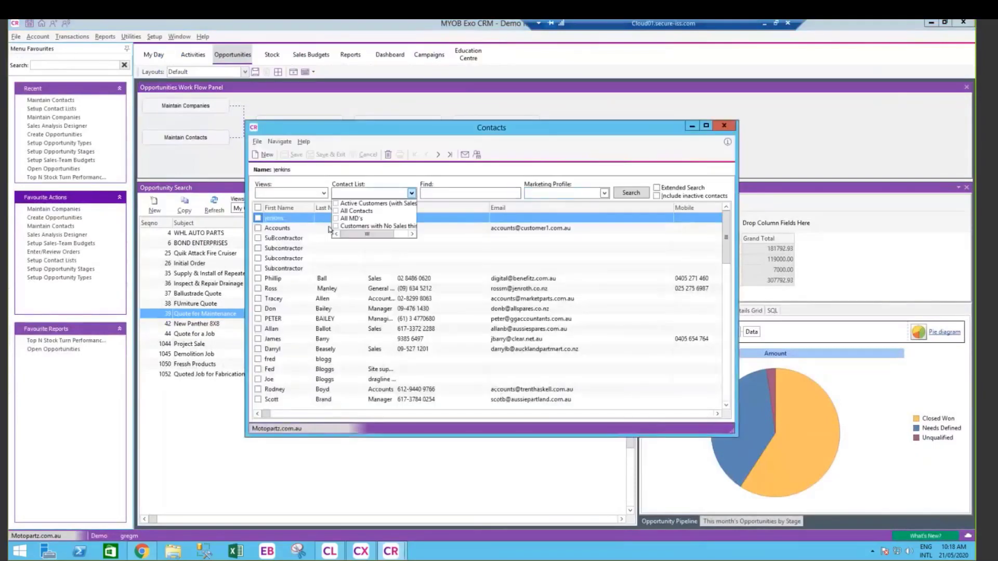
pyautogui.click(335, 204)
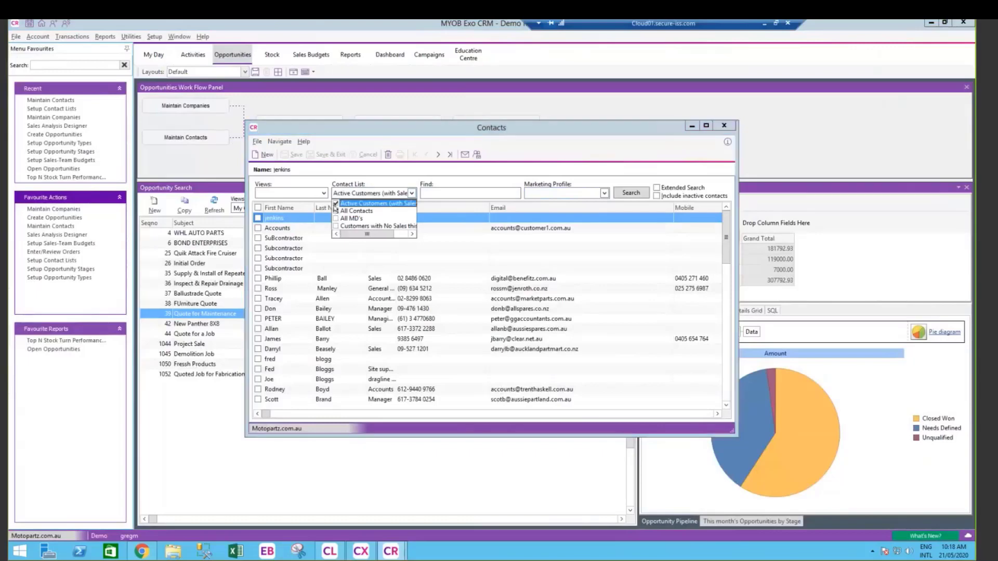
pyautogui.click(561, 186)
pyautogui.click(629, 193)
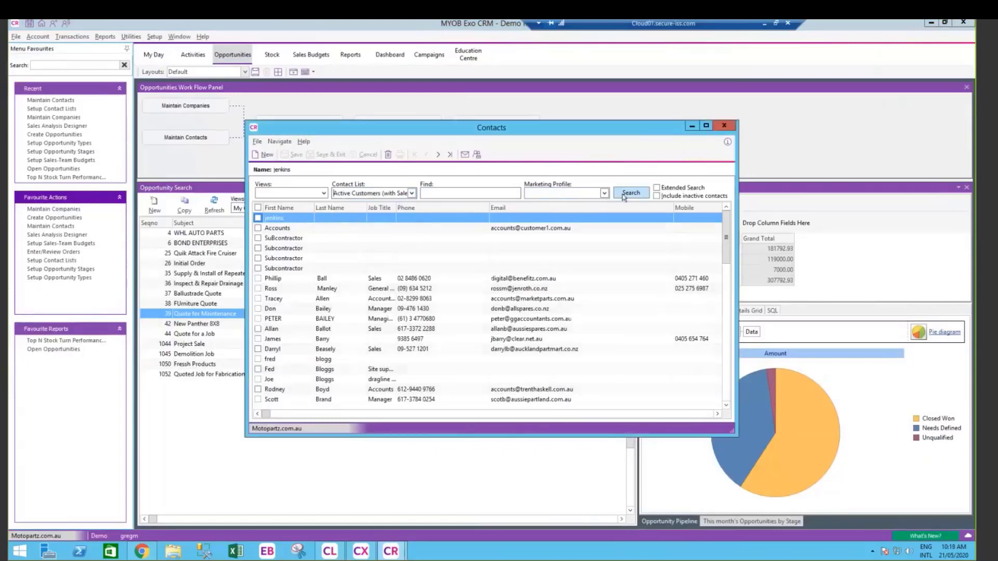
pyautogui.click(258, 208)
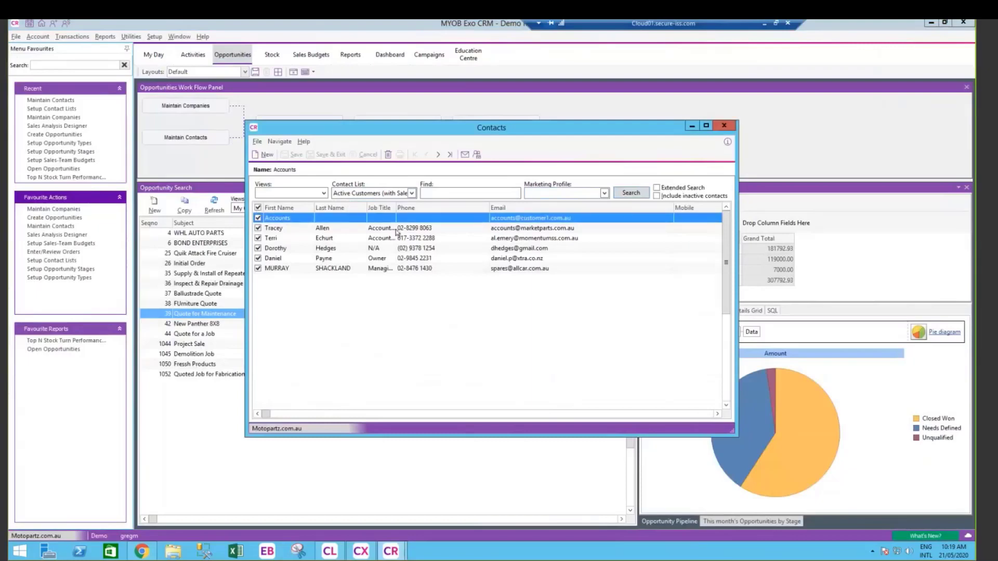
pyautogui.click(724, 127)
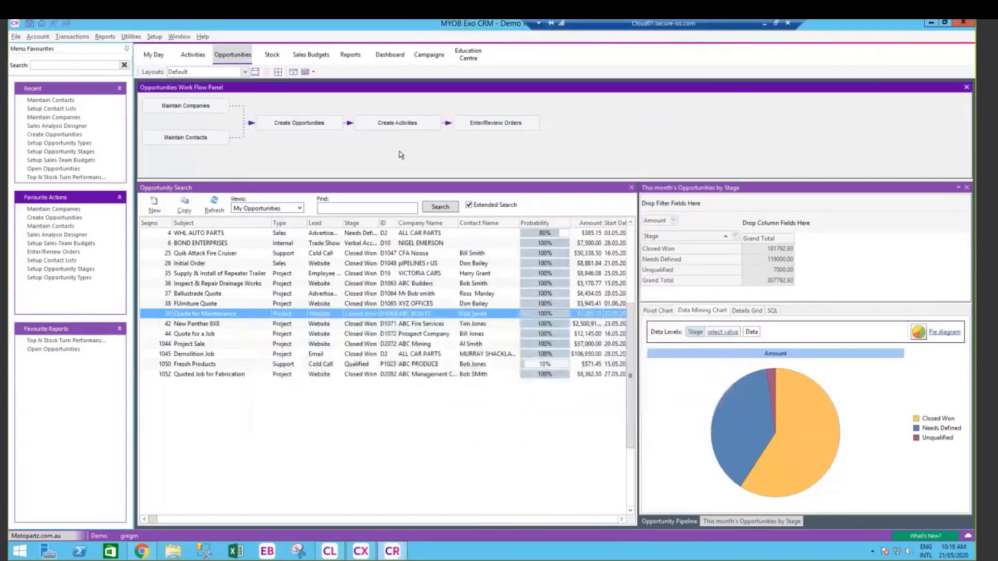
# Create a new campaign with reference "MayCat1" and title "May Catalogue"
pyautogui.click(429, 54)
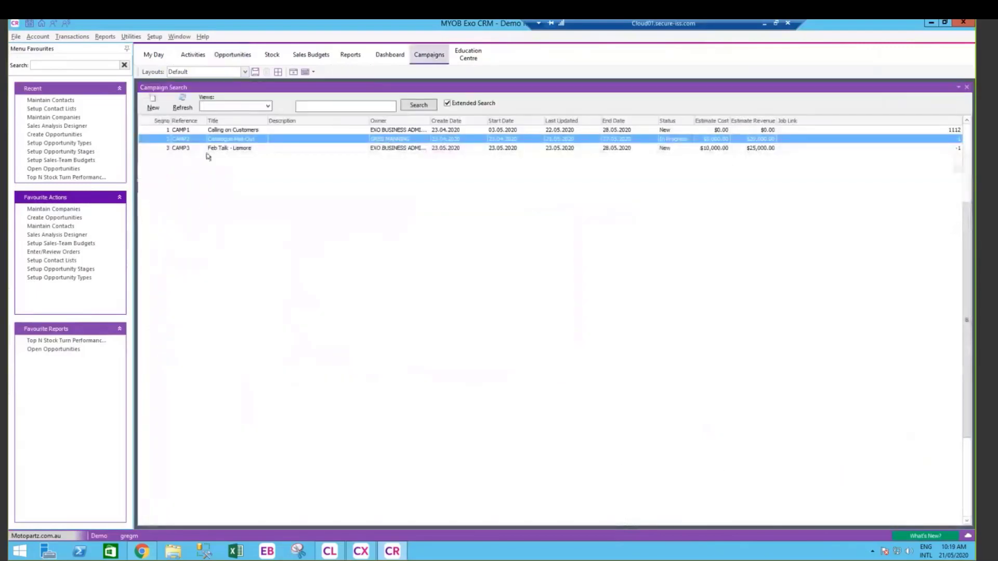
pyautogui.click(152, 107)
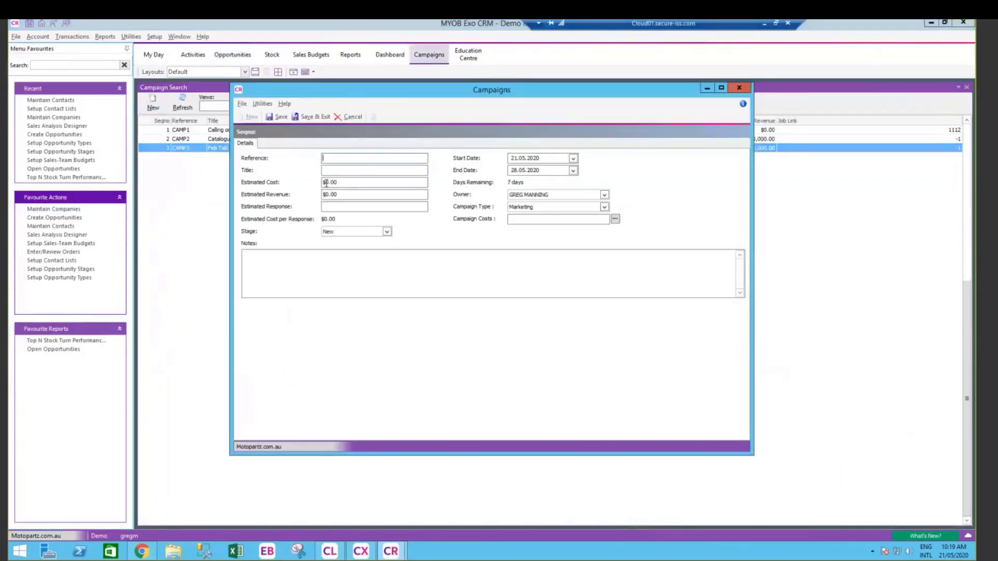
pyautogui.write('MayCat1')
pyautogui.press('Tab')
pyautogui.write('May Catalogue')
pyautogui.press('Tab')
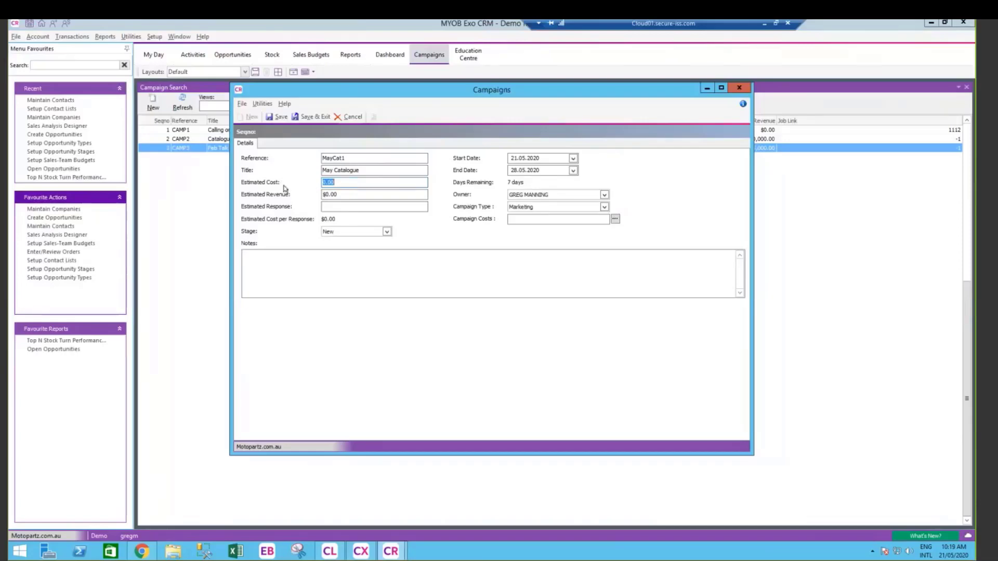
# Set the campaign's estimated revenue to $20,000 and end date to 31.05.2020, keep the Marketing type and save the campaign
pyautogui.press('Tab')
pyautogui.write('20000')
pyautogui.press('Tab')
pyautogui.click(572, 171)
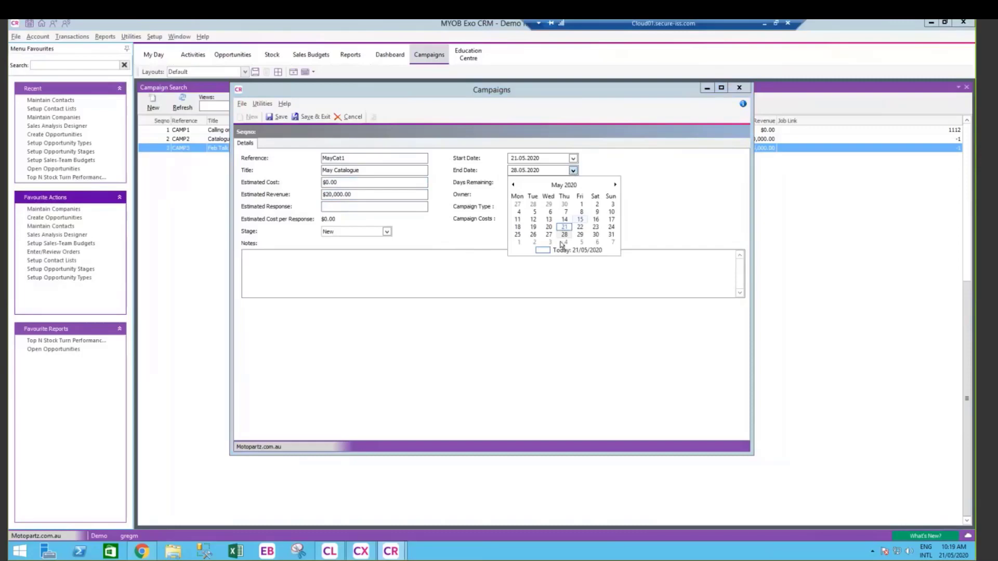
pyautogui.click(611, 235)
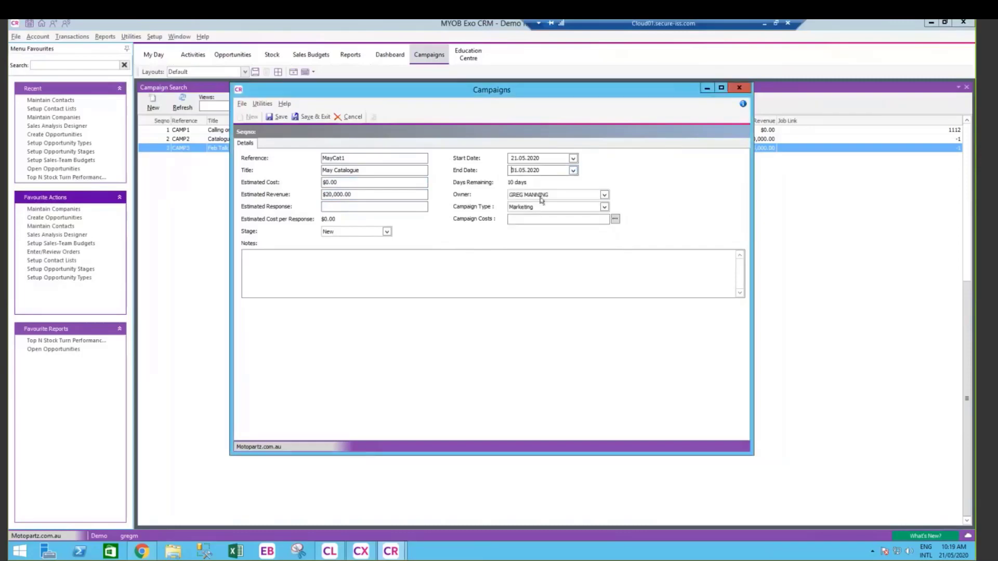
pyautogui.click(604, 207)
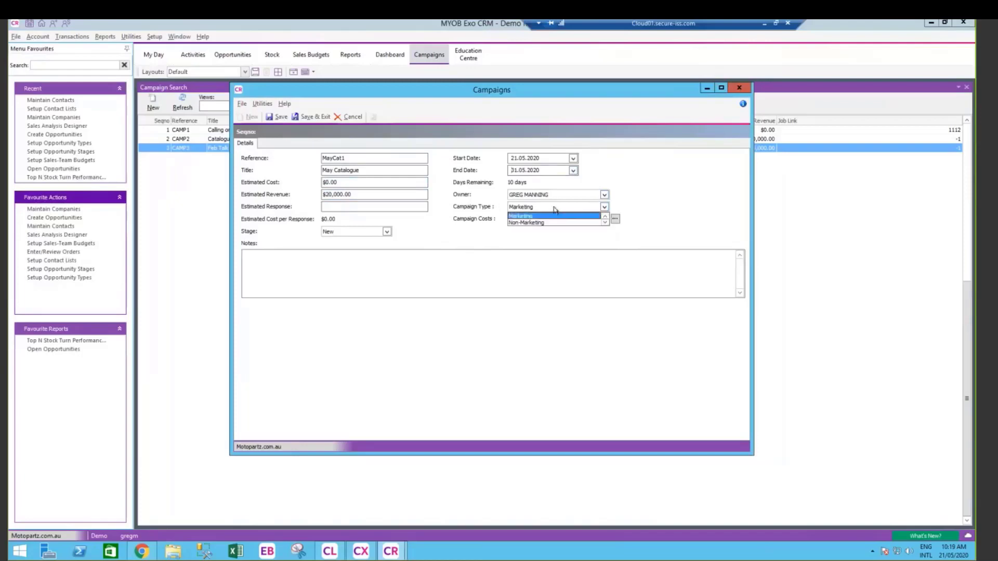
pyautogui.click(494, 208)
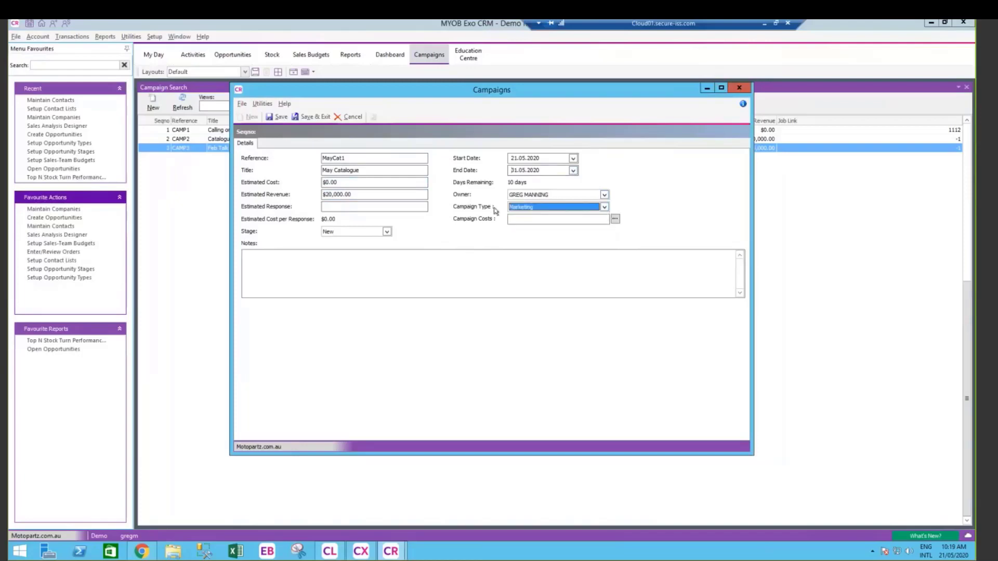
pyautogui.click(277, 117)
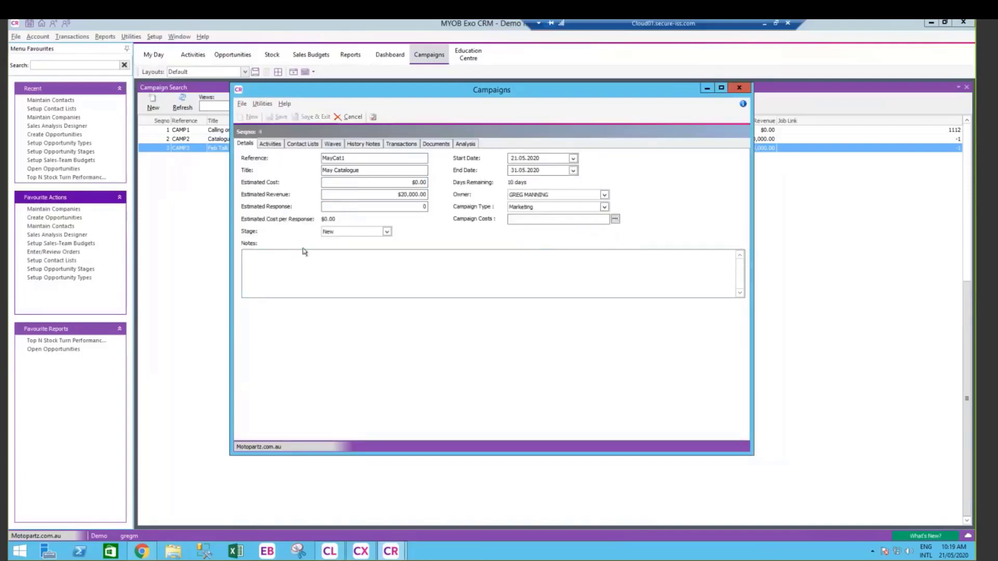
# Add the existing "Active Customers (with Sales this FY)" contact list to the May Catalogue campaign
pyautogui.click(306, 145)
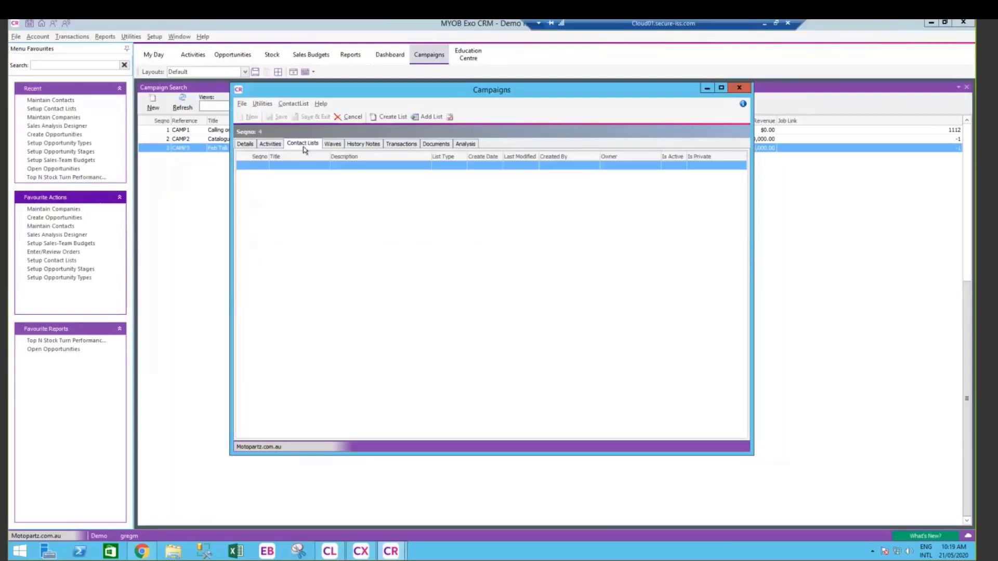
pyautogui.click(437, 118)
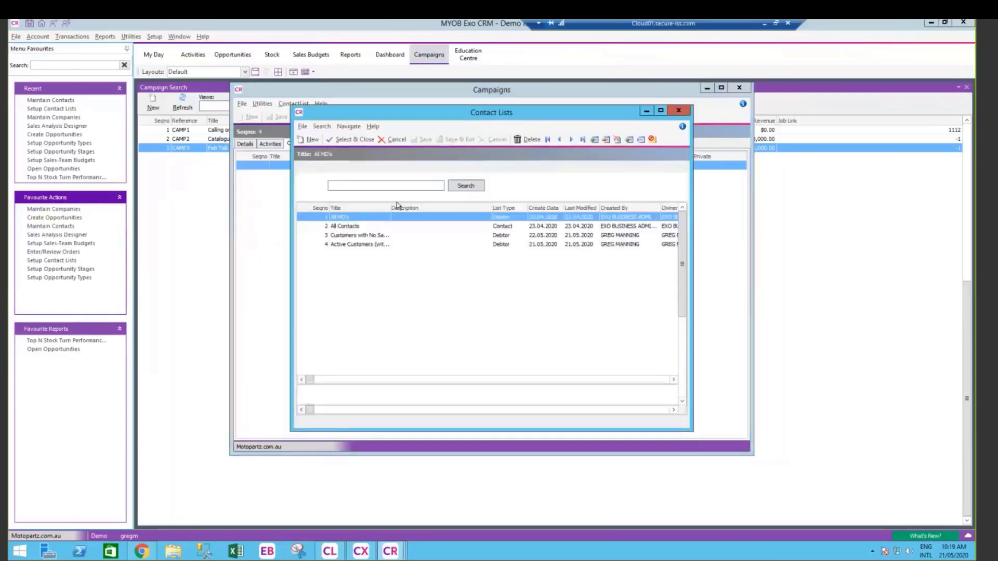
pyautogui.click(359, 244)
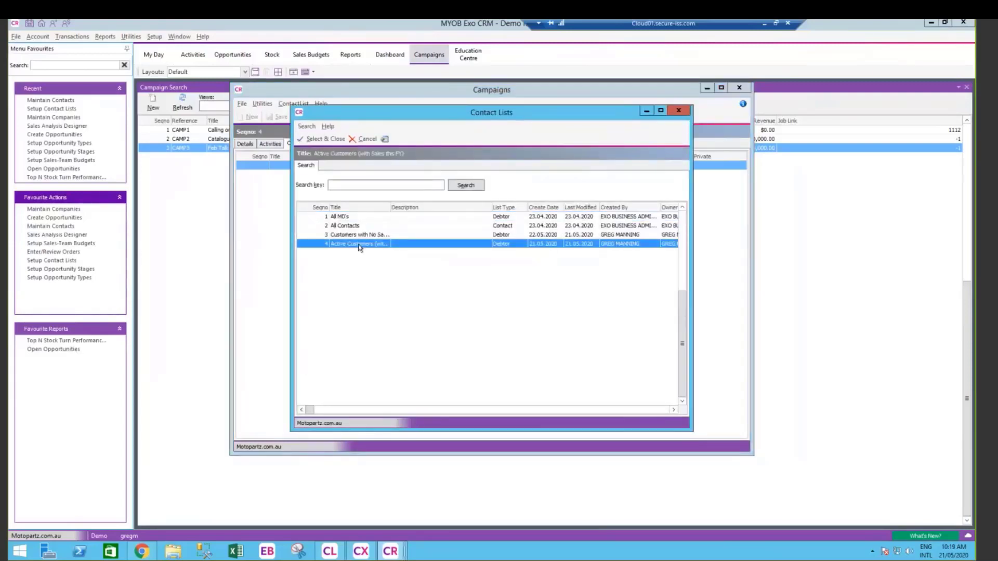
pyautogui.doubleClick(358, 246)
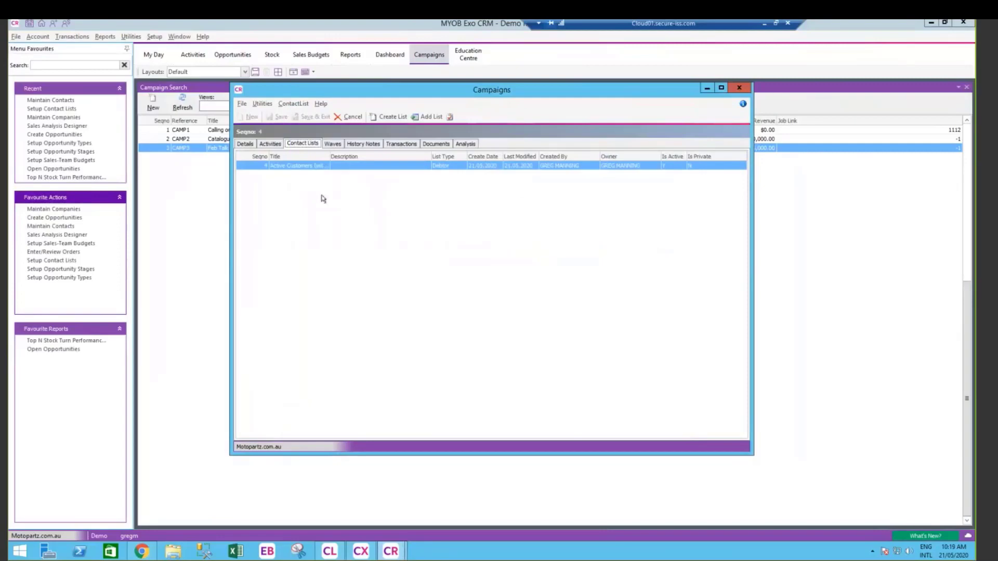
# Open the campaign's first communication wave and change its description to "1st Email"
pyautogui.click(332, 144)
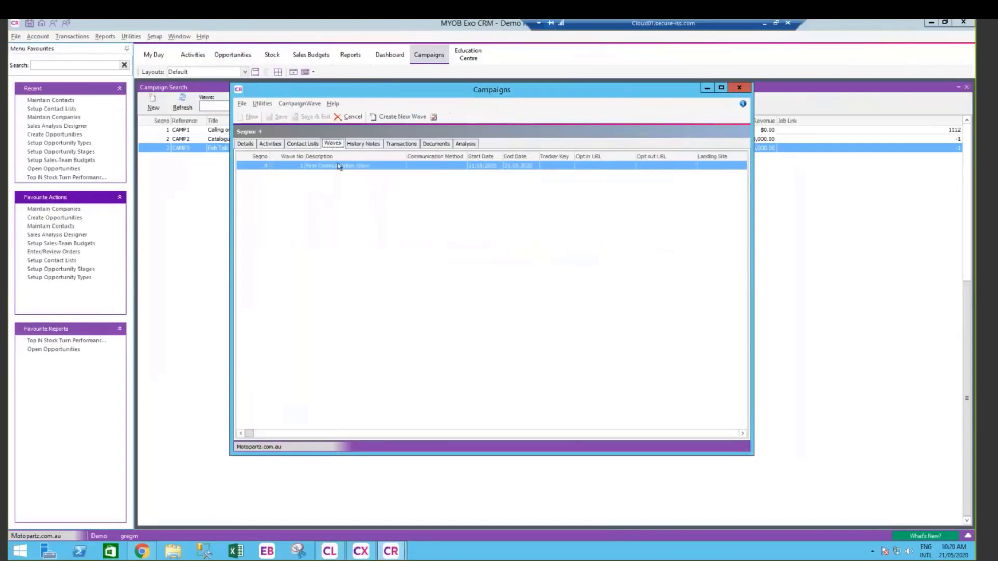
pyautogui.doubleClick(339, 166)
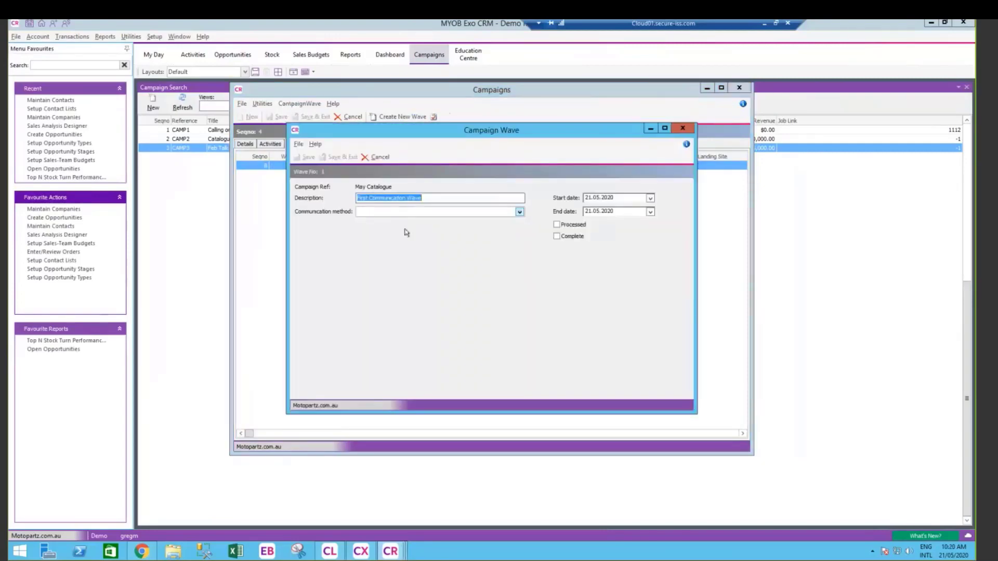
pyautogui.write('Email ')
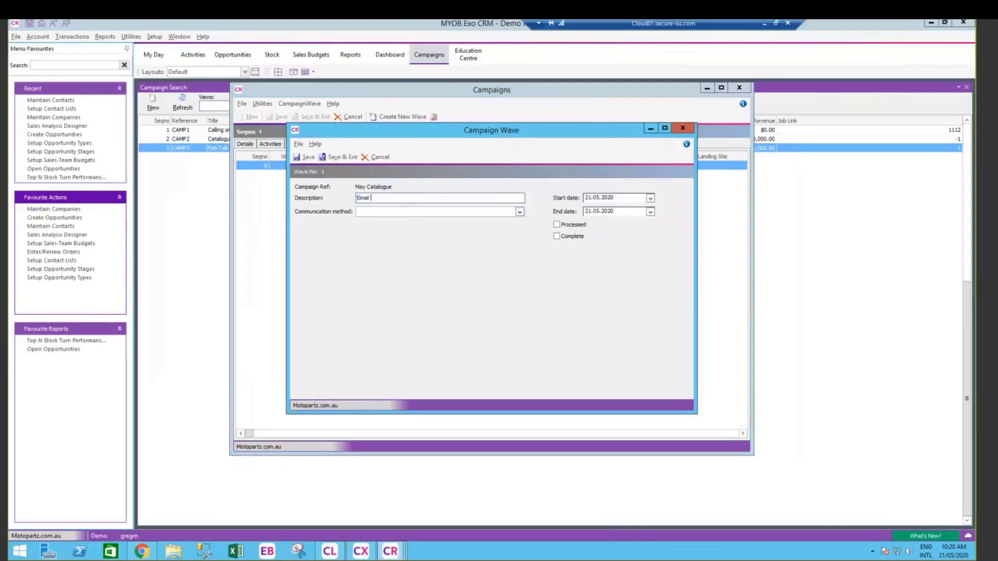
pyautogui.write('1st')
pyautogui.press('BackSpace')
# Set the wave's communication method to Mailshot Process and its target list to "Active Customers (with Sales this FY)", and save it
pyautogui.click(520, 212)
pyautogui.click(371, 223)
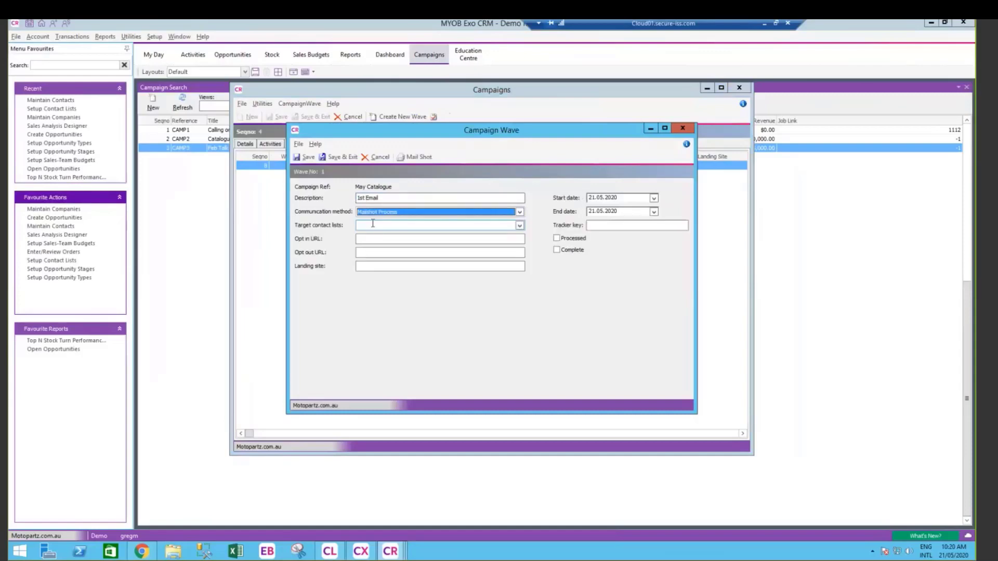
pyautogui.click(519, 226)
pyautogui.click(371, 236)
pyautogui.click(335, 228)
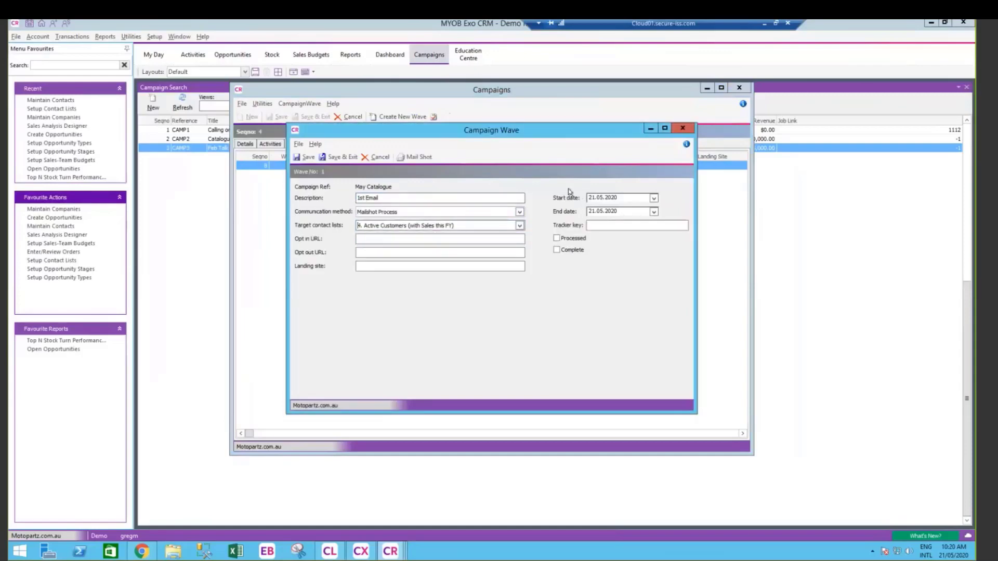
pyautogui.click(338, 157)
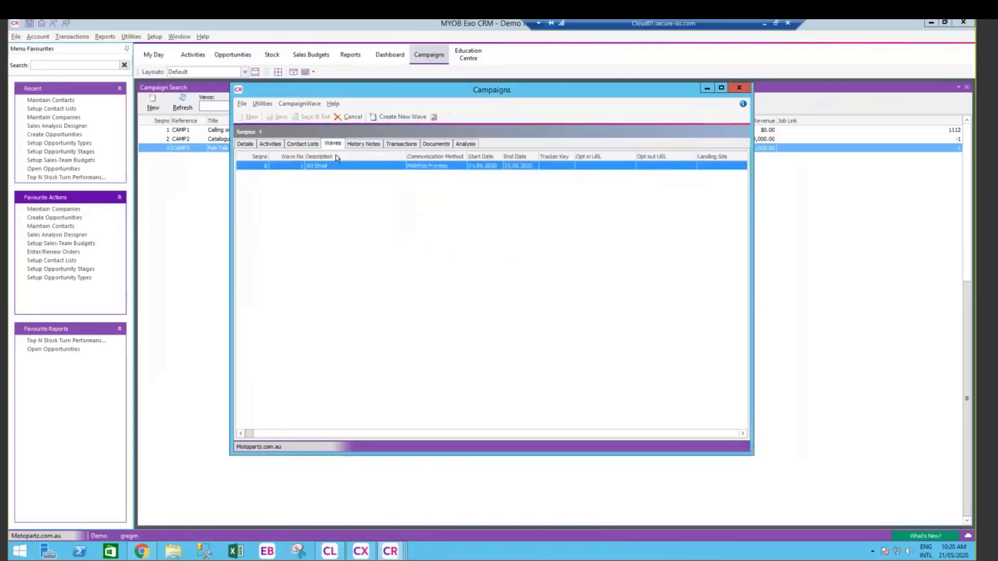
# Create a second wave for the May Catalogue campaign with the description "Follow up Call"
pyautogui.click(401, 116)
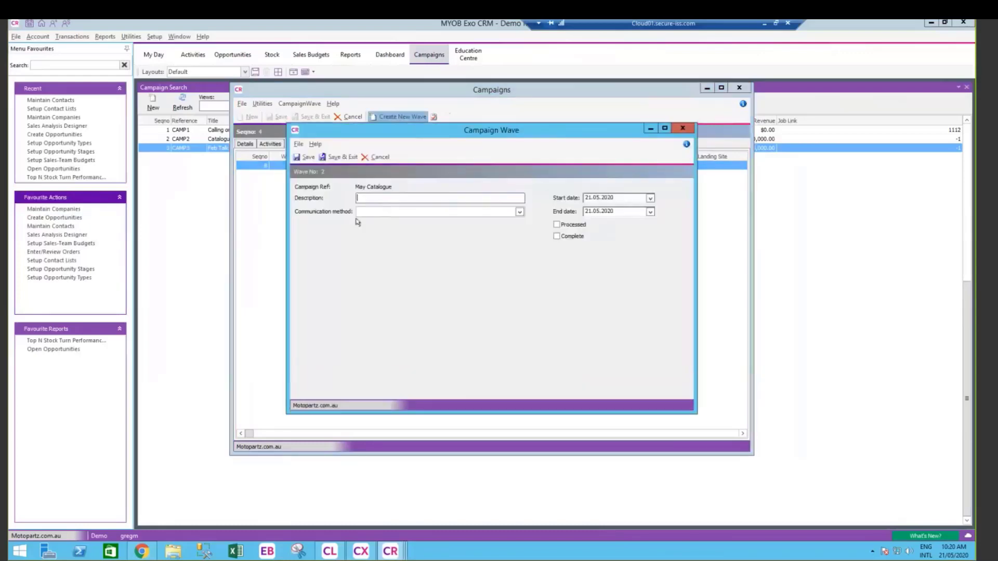
pyautogui.write('Follow up Call')
pyautogui.press('BackSpace')
pyautogui.press('BackSpace')
pyautogui.write('ll')
pyautogui.press('Tab')
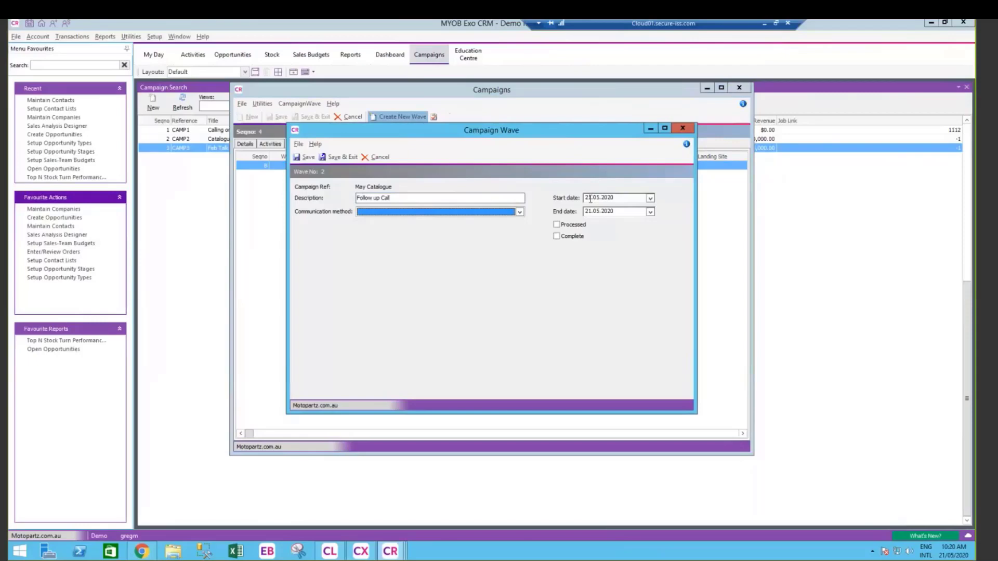
# Set both the start date and the end date of the "Follow up Call" wave to 25.05.2020
pyautogui.click(649, 198)
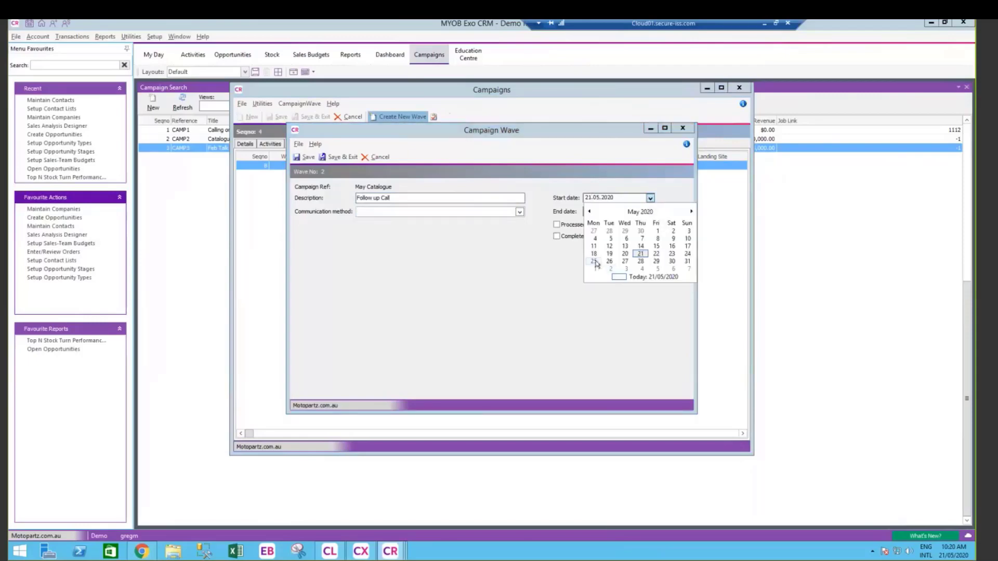
pyautogui.click(594, 261)
pyautogui.write('25')
pyautogui.hotkey('ctrl', 'a')
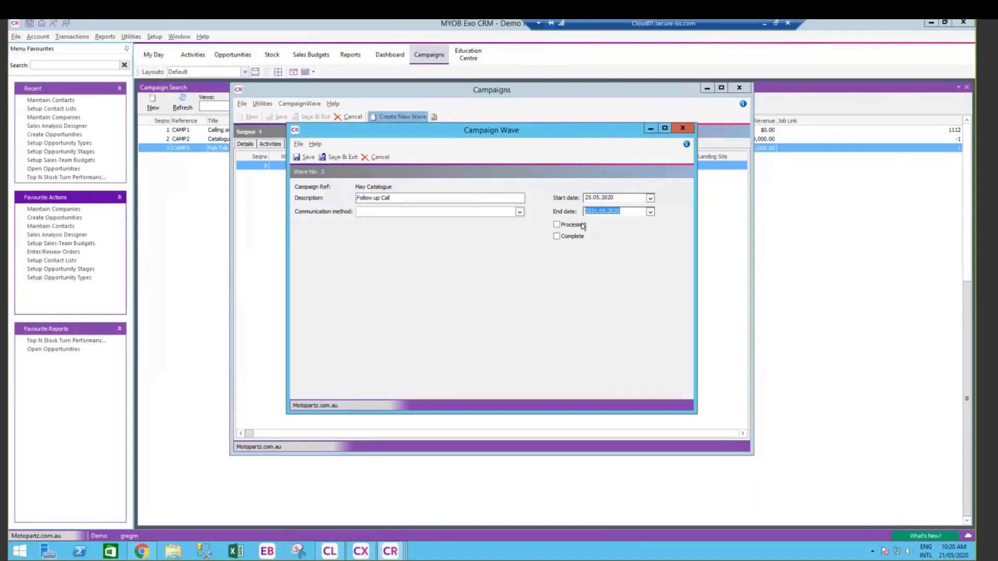
pyautogui.click(651, 212)
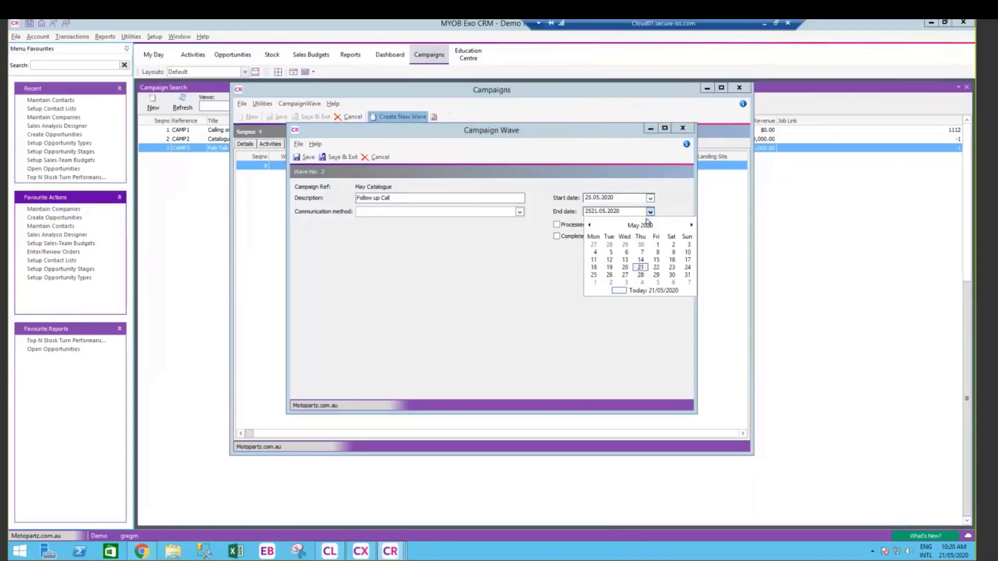
pyautogui.click(594, 275)
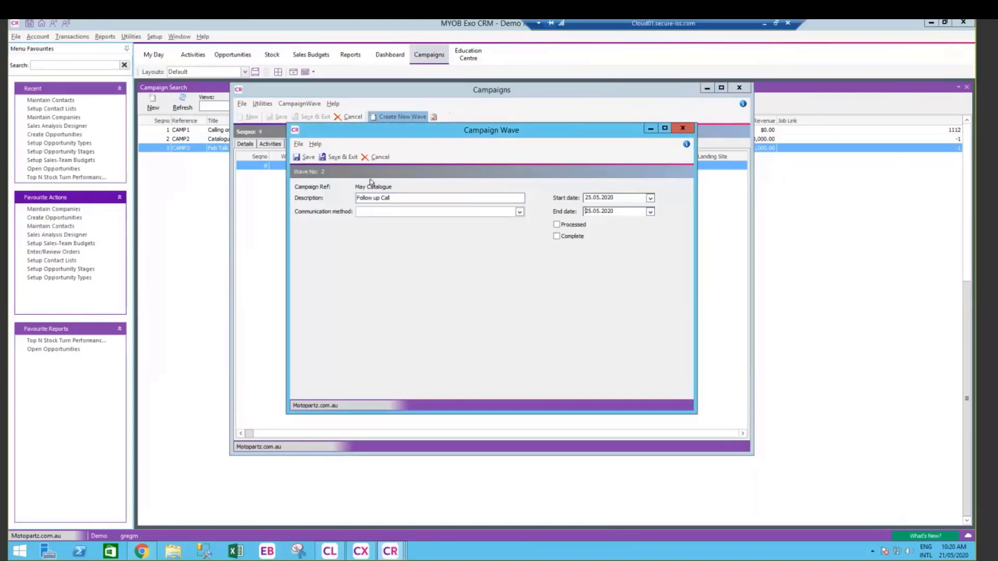
# Set the "Follow up Call" wave to Bulk Activity Creation with target list "Active Customers (with Sales this FY)", and save and close it
pyautogui.click(333, 157)
pyautogui.click(552, 317)
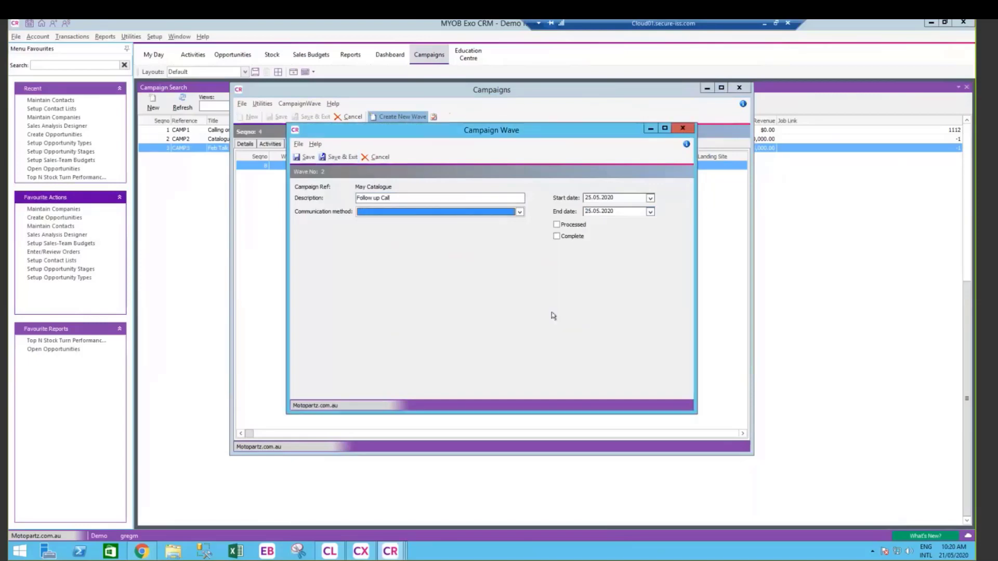
pyautogui.click(519, 212)
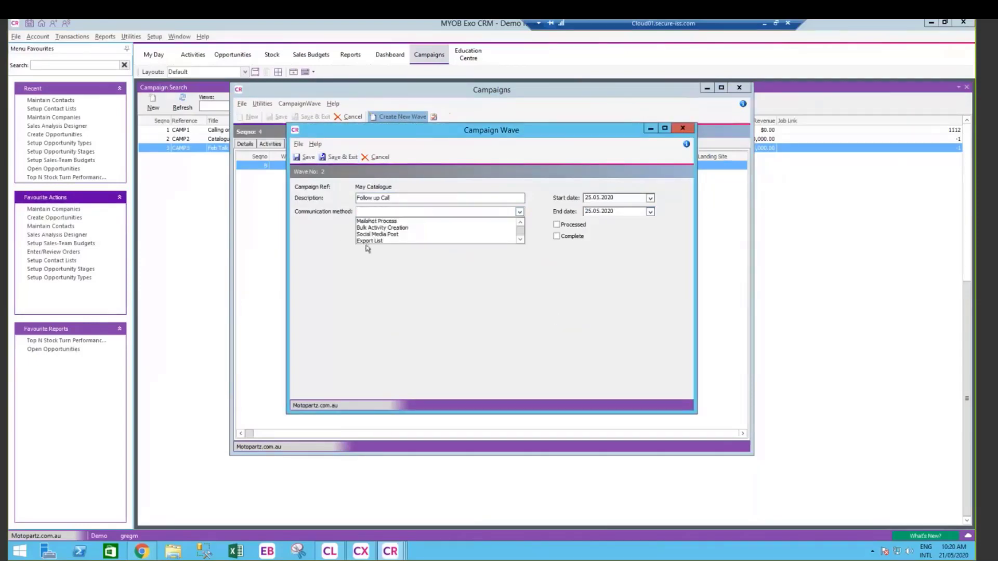
pyautogui.click(368, 227)
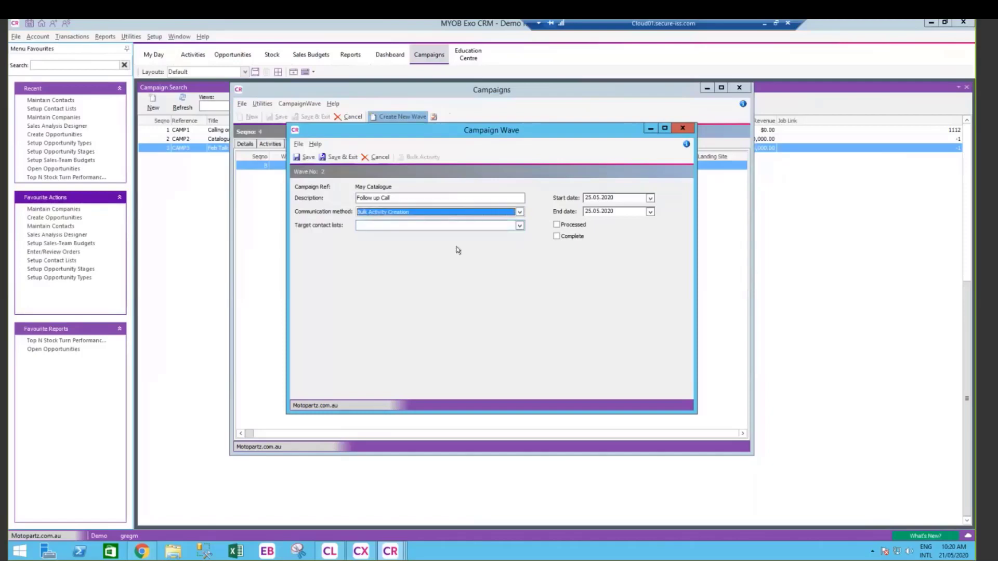
pyautogui.click(519, 225)
pyautogui.click(360, 235)
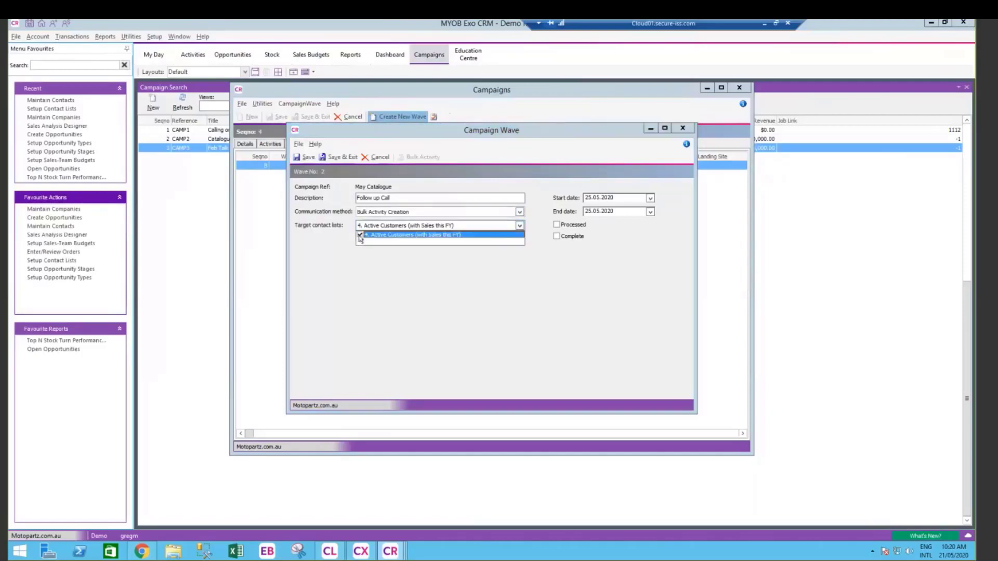
pyautogui.click(338, 157)
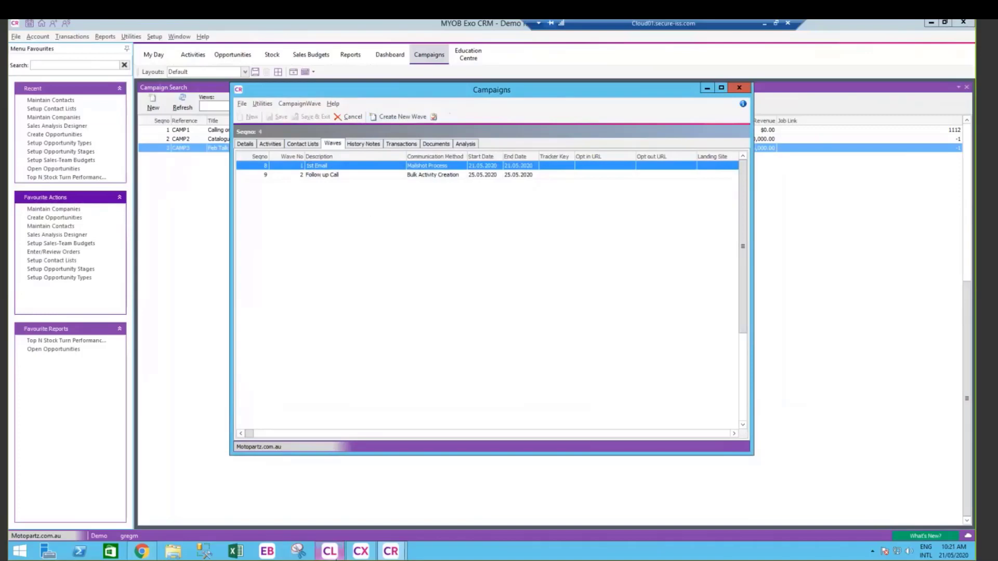
# Switch to the Exo Business Report Designer and view the email subject text of the mail template in the Rich Text Editor
pyautogui.click(331, 553)
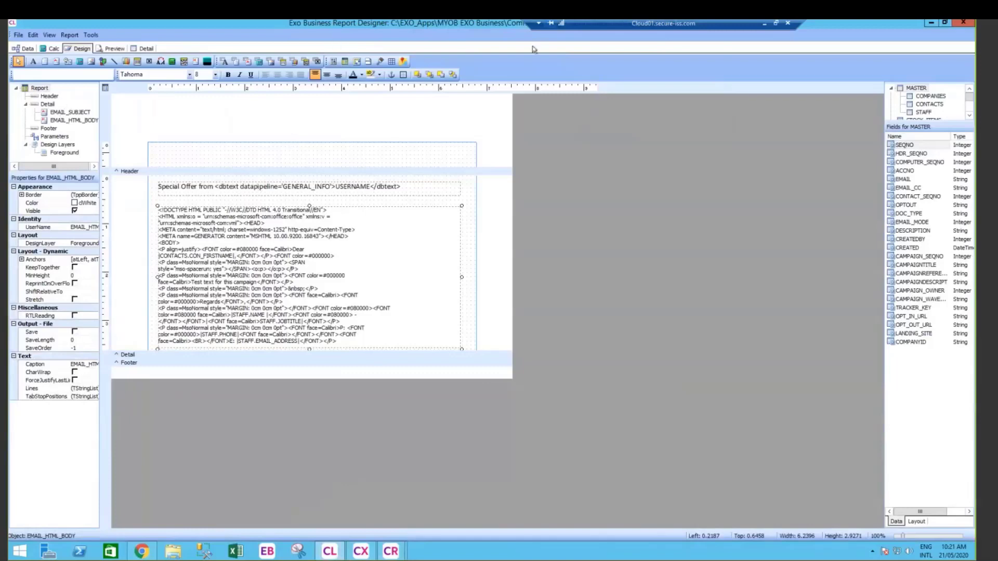
pyautogui.moveTo(596, 29); pyautogui.dragTo(634, 29)
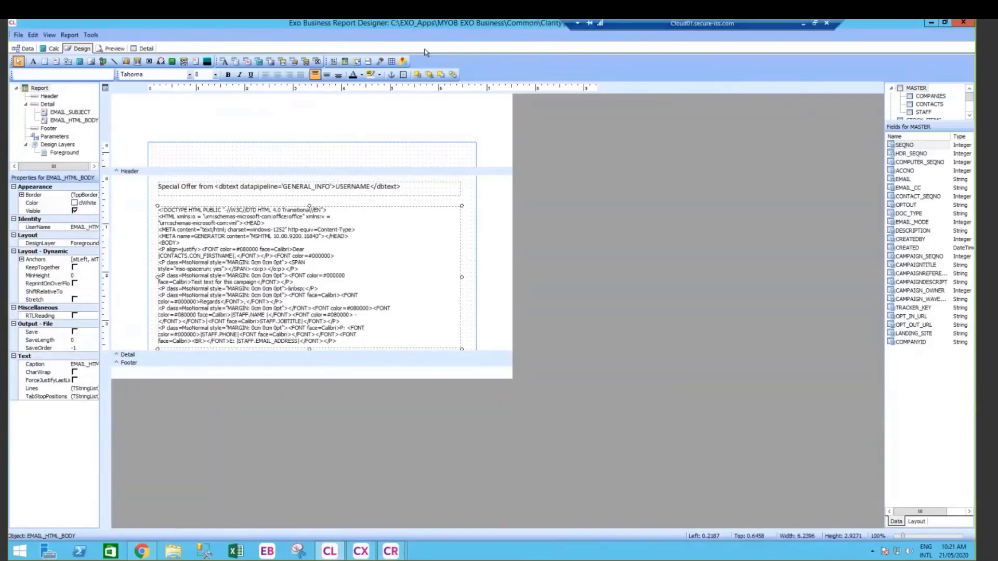
pyautogui.click(57, 114)
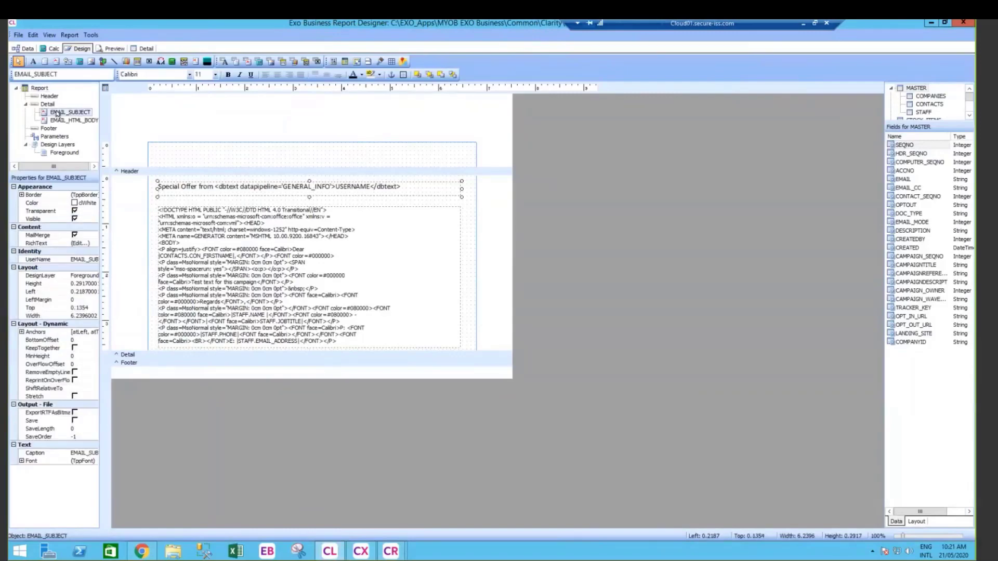
pyautogui.rightClick(236, 190)
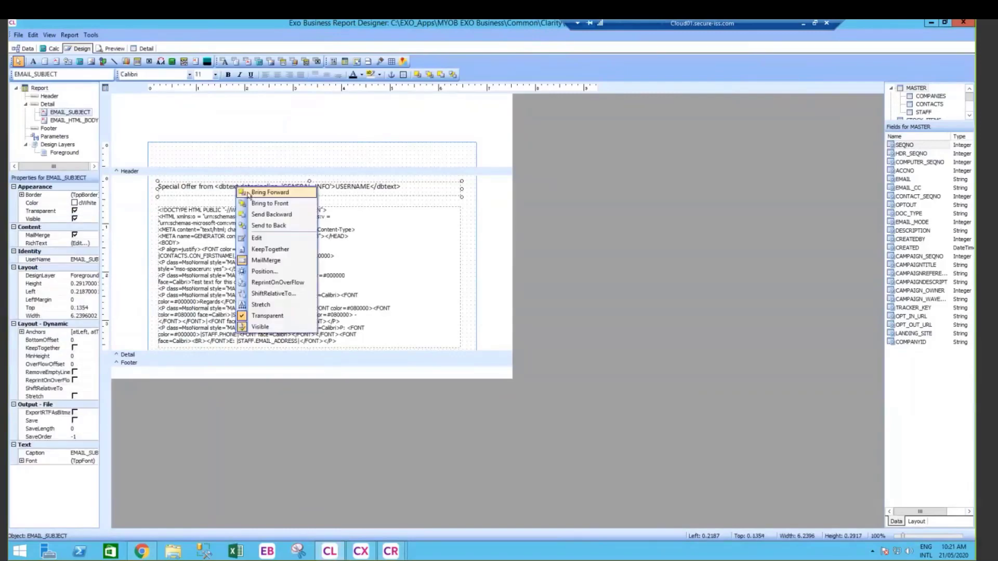
pyautogui.click(256, 245)
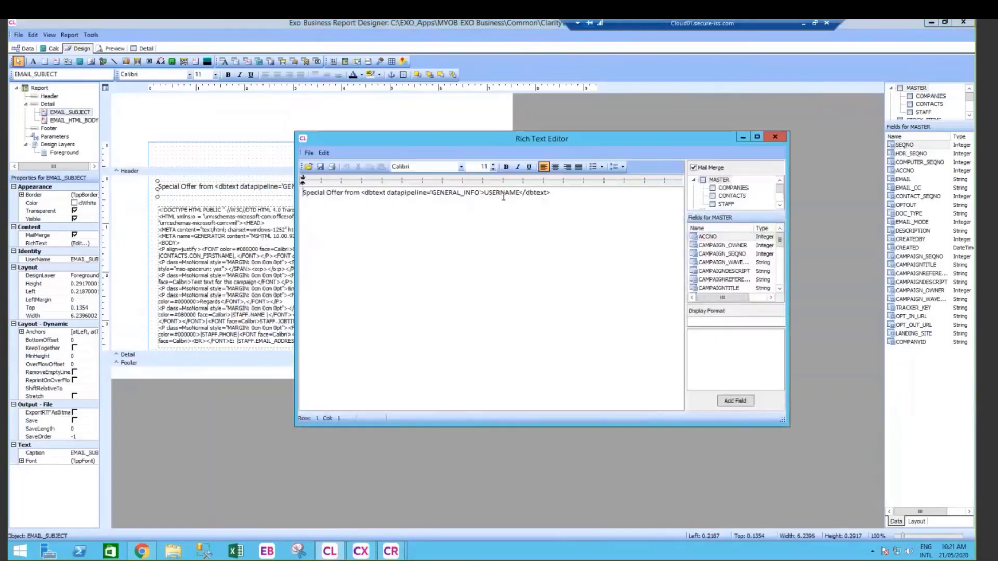
pyautogui.click(774, 137)
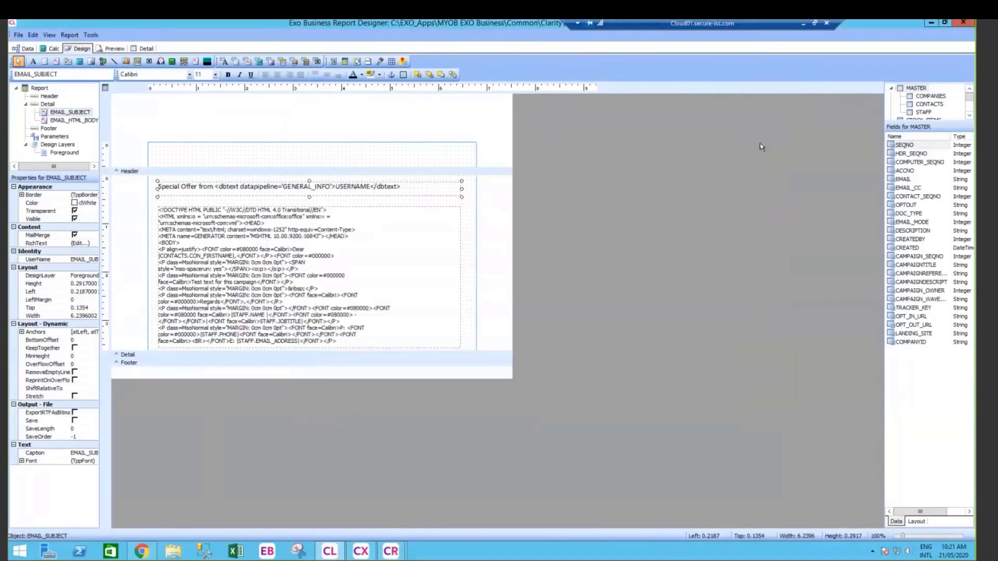
# View the template's email body in the HTML Editor, examine its wording and merge fields, and close it without saving
pyautogui.click(296, 222)
pyautogui.rightClick(295, 222)
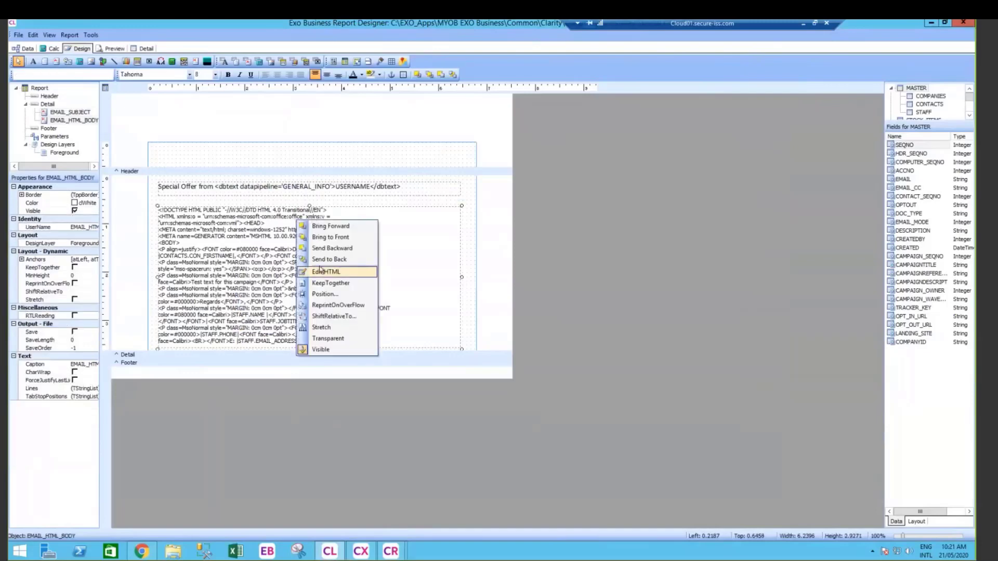
pyautogui.click(319, 272)
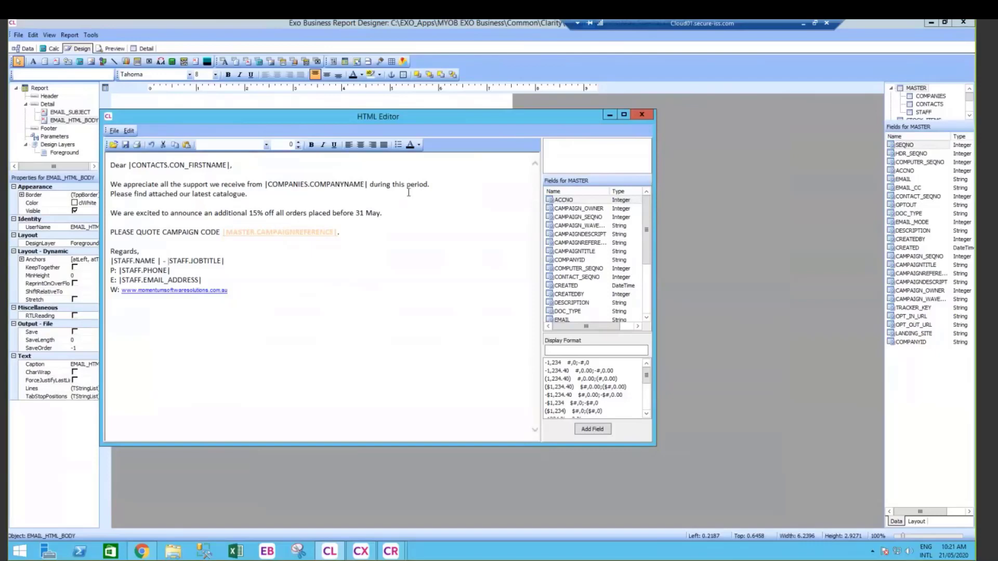
pyautogui.click(646, 116)
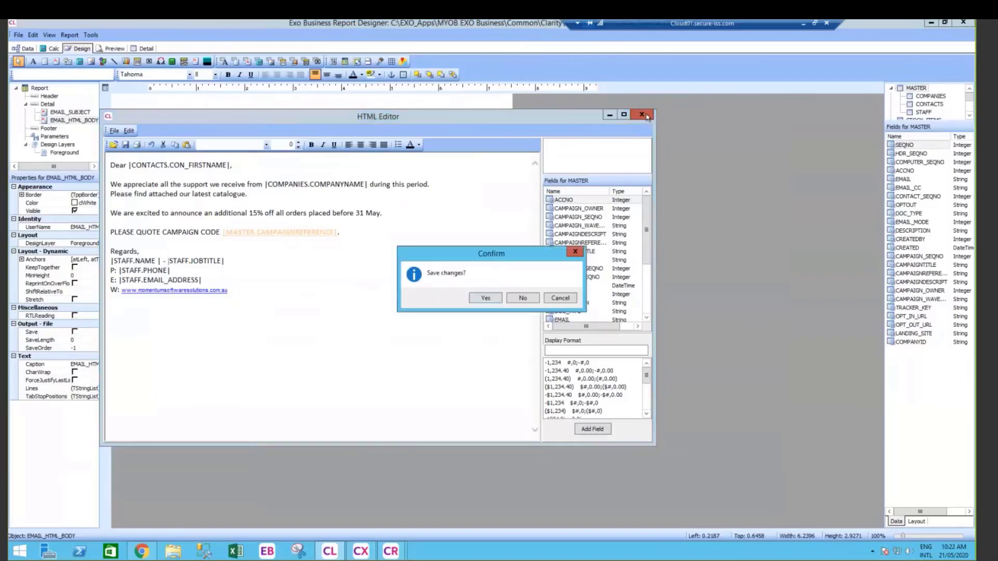
pyautogui.click(521, 299)
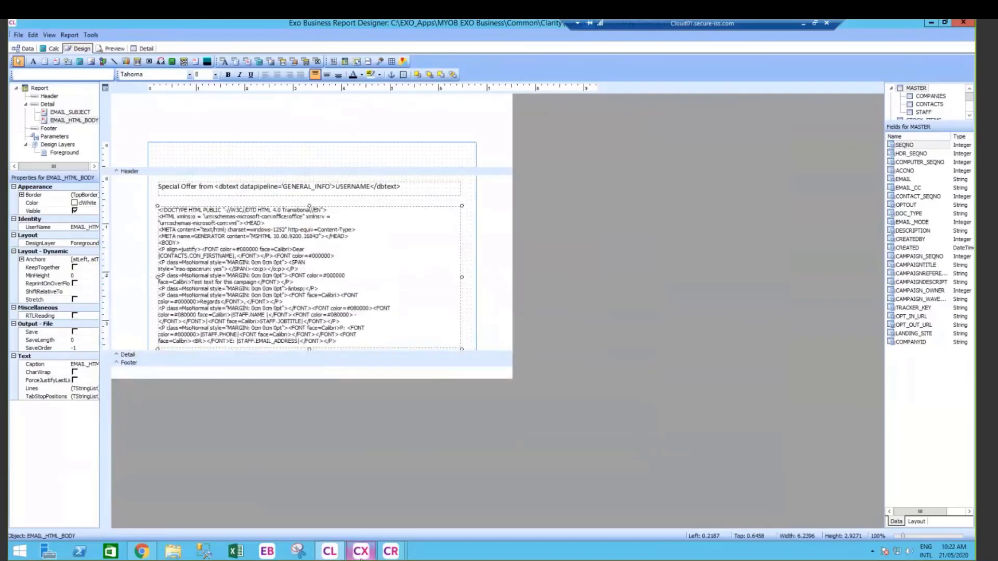
# Return to the campaign in MYOB Exo CRM and open the "1st Email" wave's mailshot without refreshing the contact list
pyautogui.moveTo(381, 555)
pyautogui.click(439, 484)
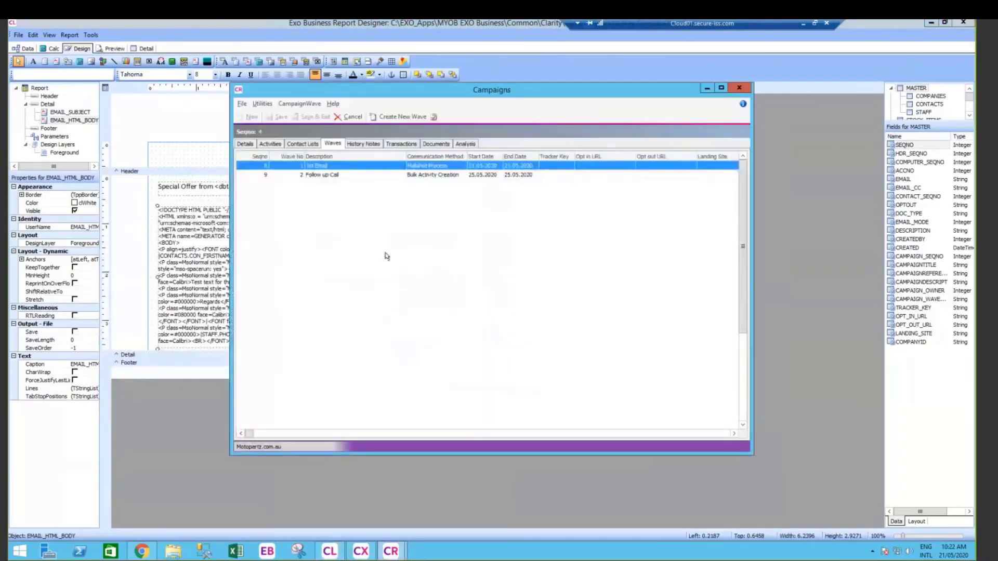
pyautogui.doubleClick(367, 166)
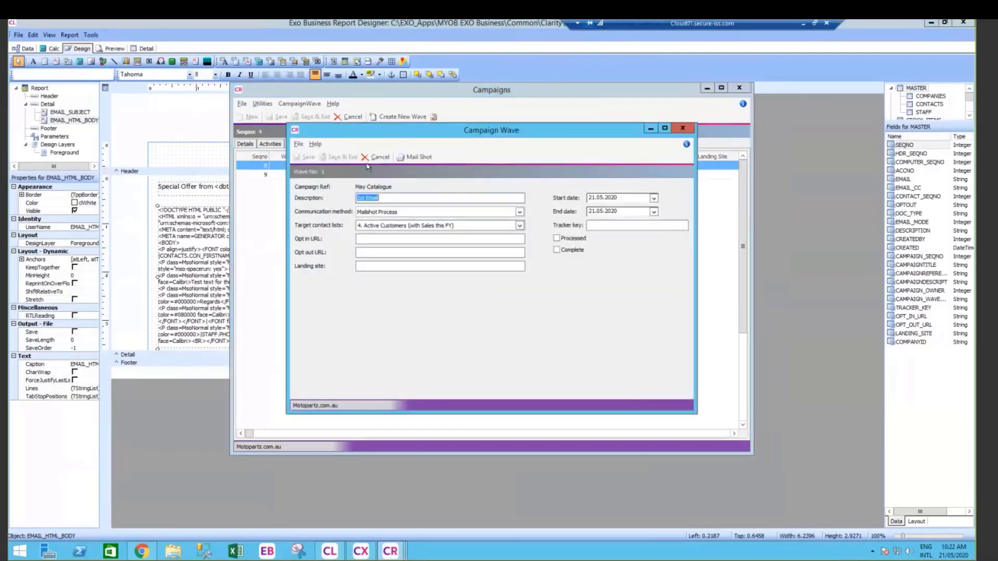
pyautogui.click(420, 158)
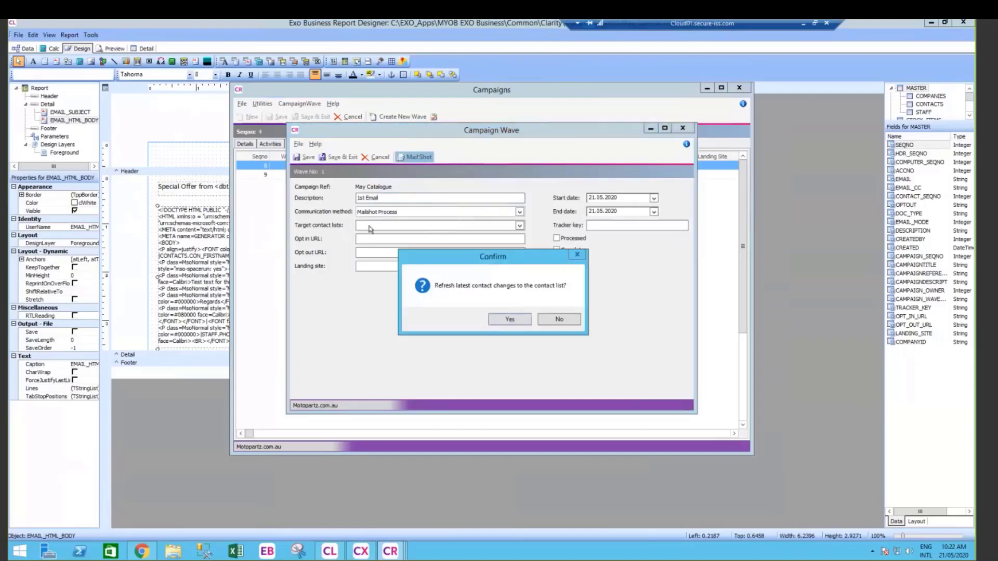
pyautogui.click(552, 320)
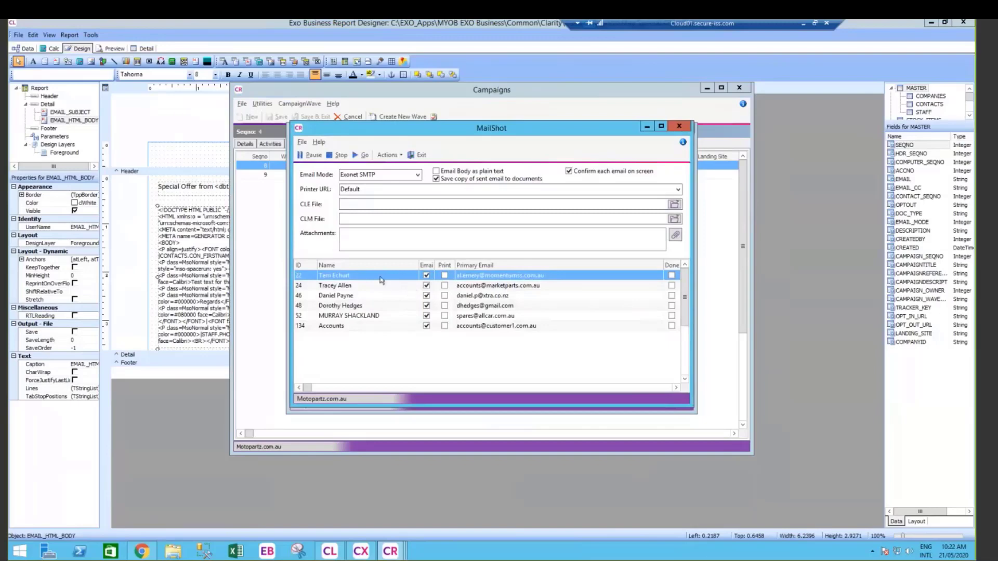
# Use May Special Offer.CLE as the mailshot's merge letter and attach "MYOB EXO Add On Solutions Catalogue" from the Common folder
pyautogui.click(674, 204)
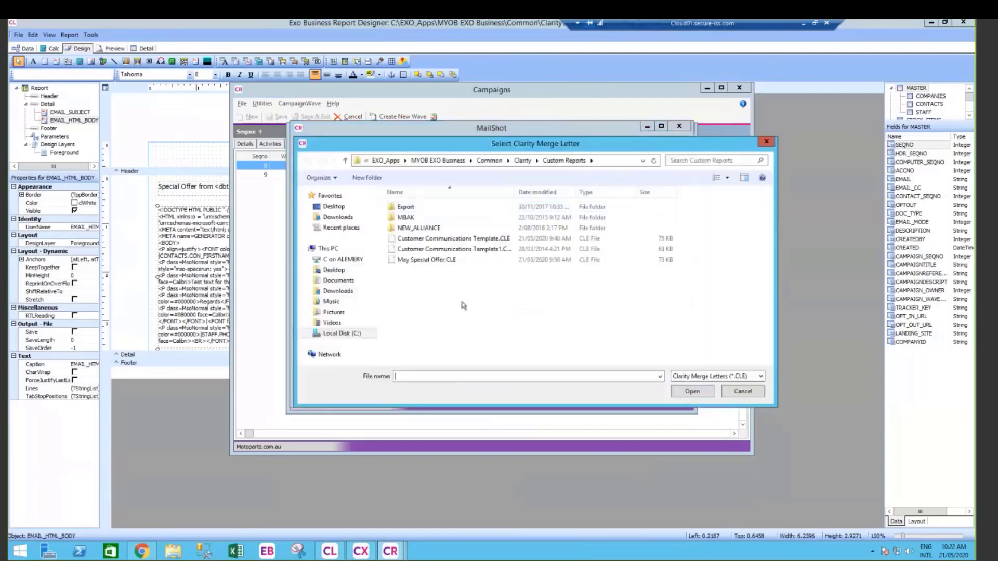
pyautogui.doubleClick(427, 262)
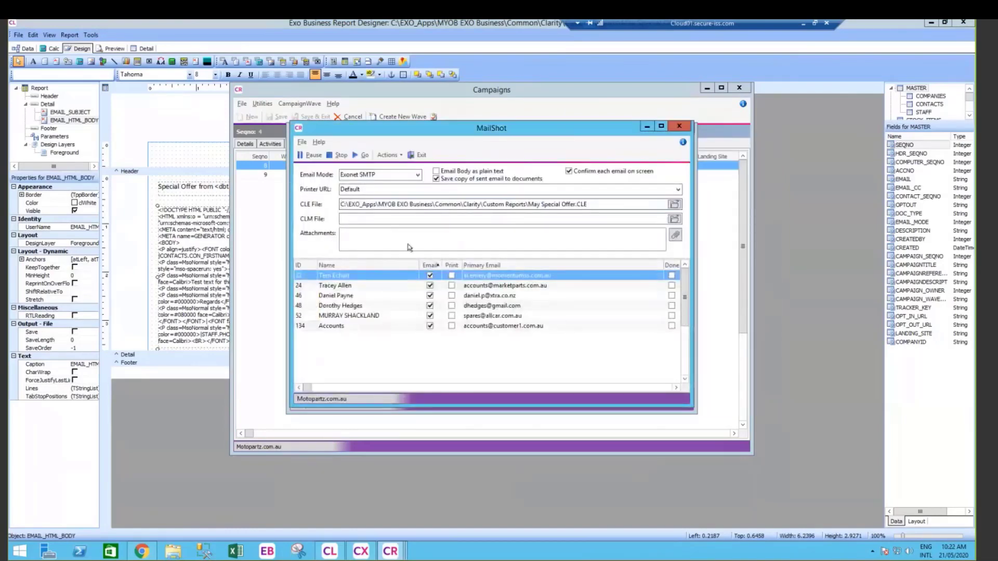
pyautogui.click(675, 237)
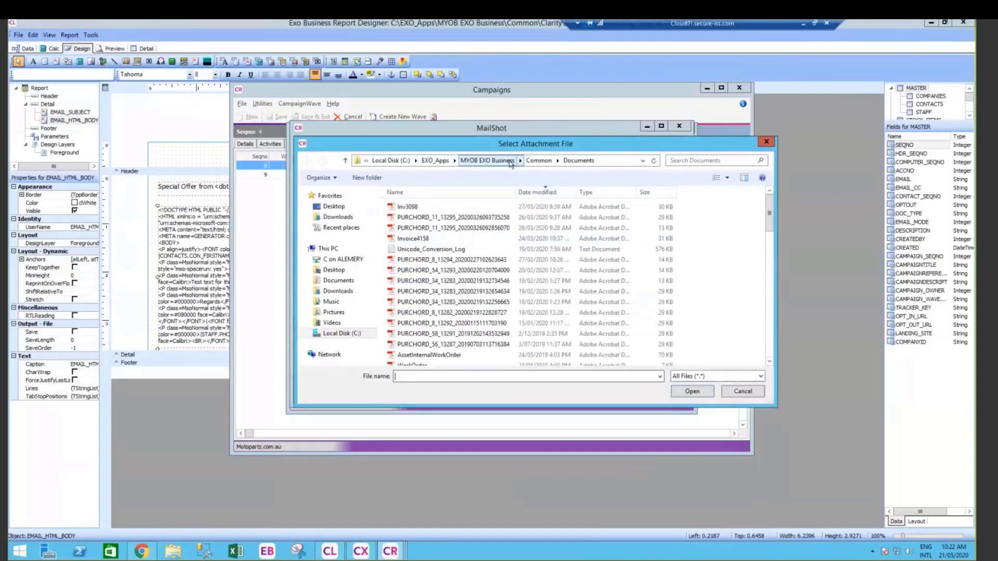
pyautogui.click(538, 160)
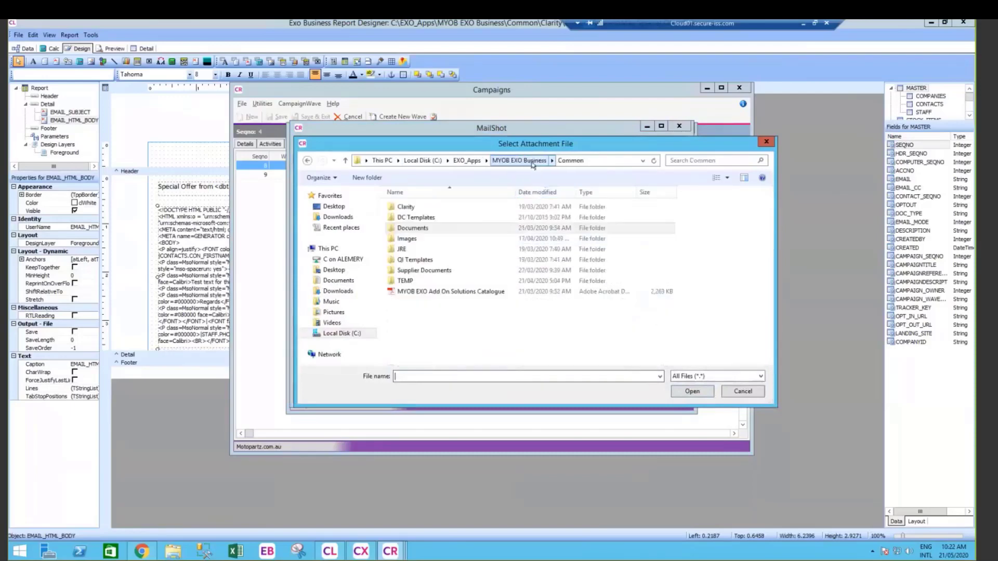
pyautogui.doubleClick(446, 292)
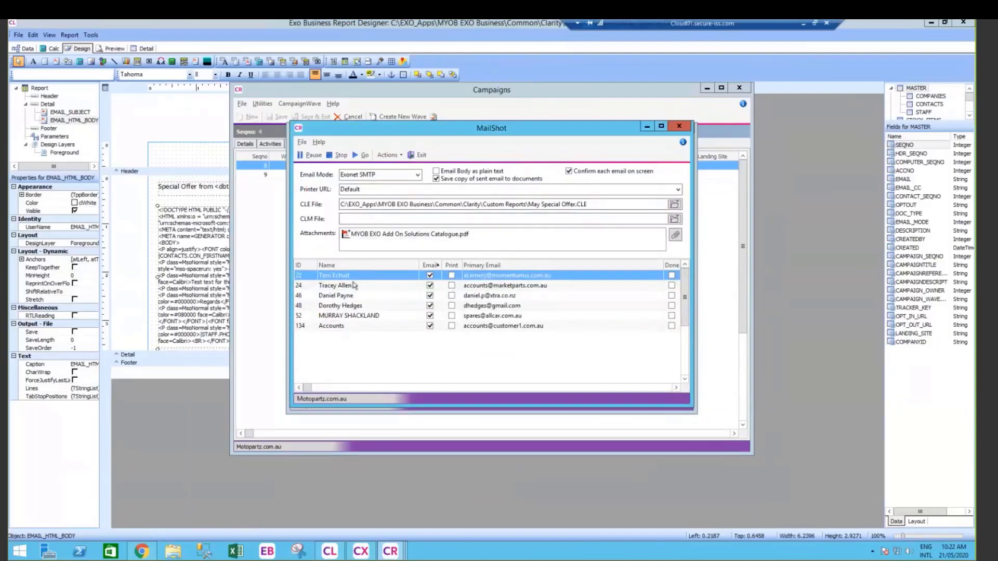
# Exclude every mailshot recipient from emailing except the contact with the momentumss.com.au address
pyautogui.click(430, 326)
pyautogui.click(430, 316)
pyautogui.click(430, 326)
pyautogui.click(430, 326)
pyautogui.click(429, 326)
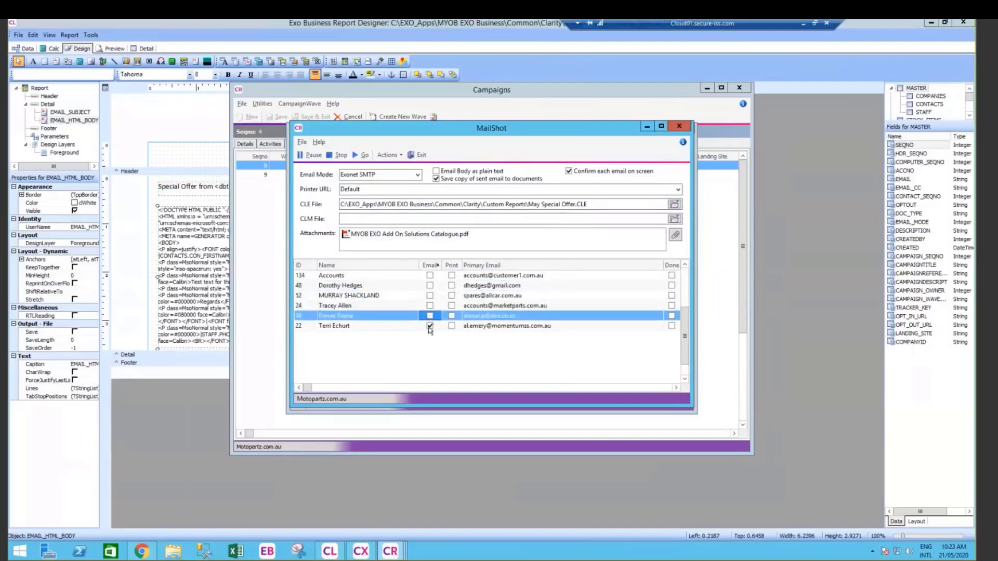
pyautogui.click(430, 326)
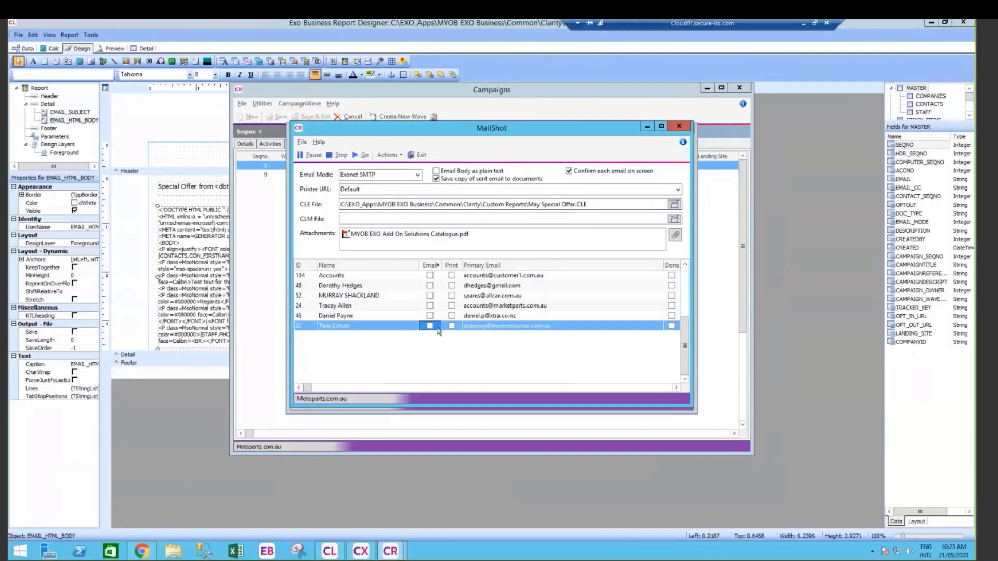
pyautogui.click(429, 326)
# Turn off on-screen confirmation of each email and run the mailshot
pyautogui.click(570, 172)
pyautogui.click(361, 156)
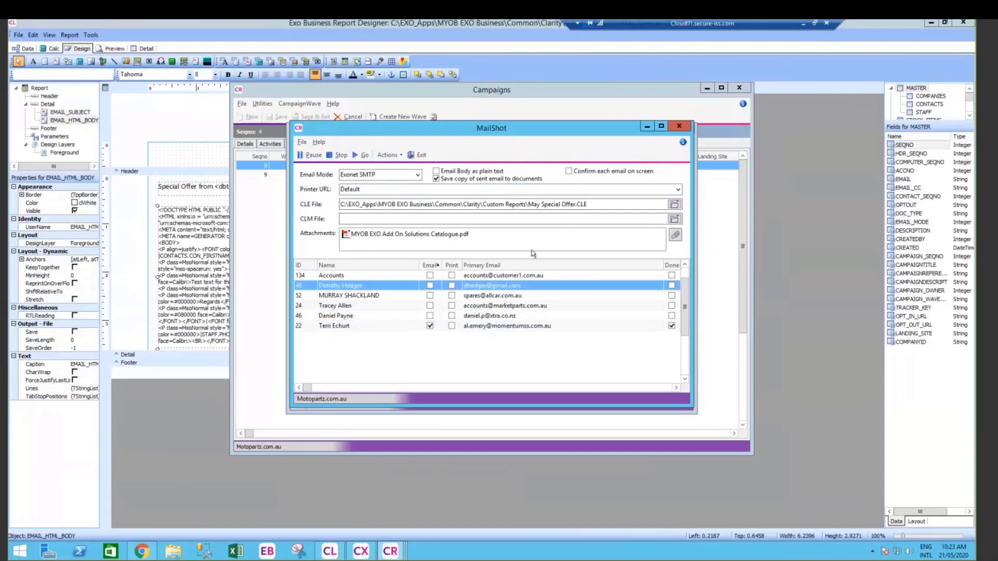
# Open the emailed contact's record from the mailshot, examine the saved email copies in its documents, and close the record
pyautogui.click(337, 326)
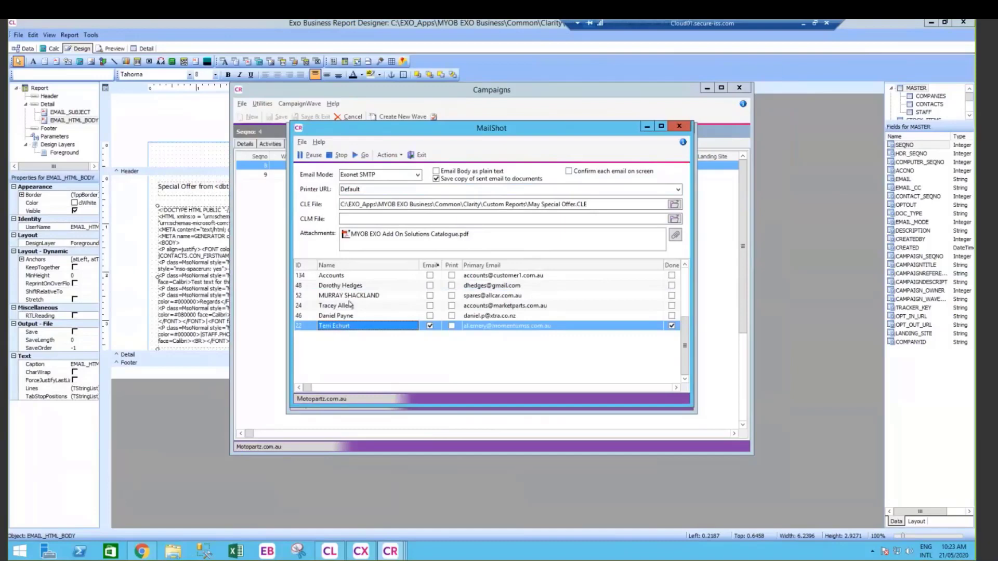
pyautogui.click(349, 306)
pyautogui.click(344, 326)
pyautogui.doubleClick(346, 326)
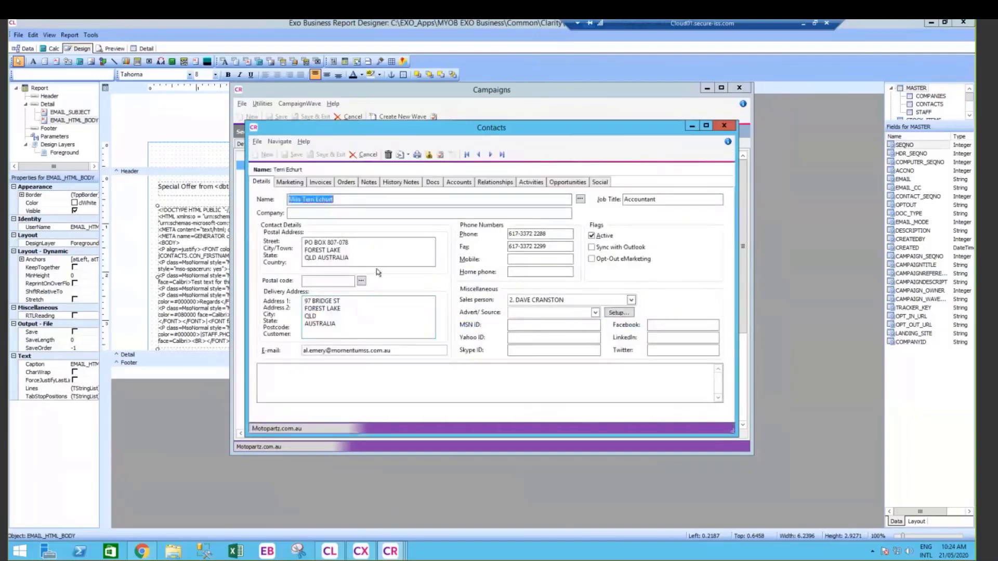
pyautogui.click(435, 182)
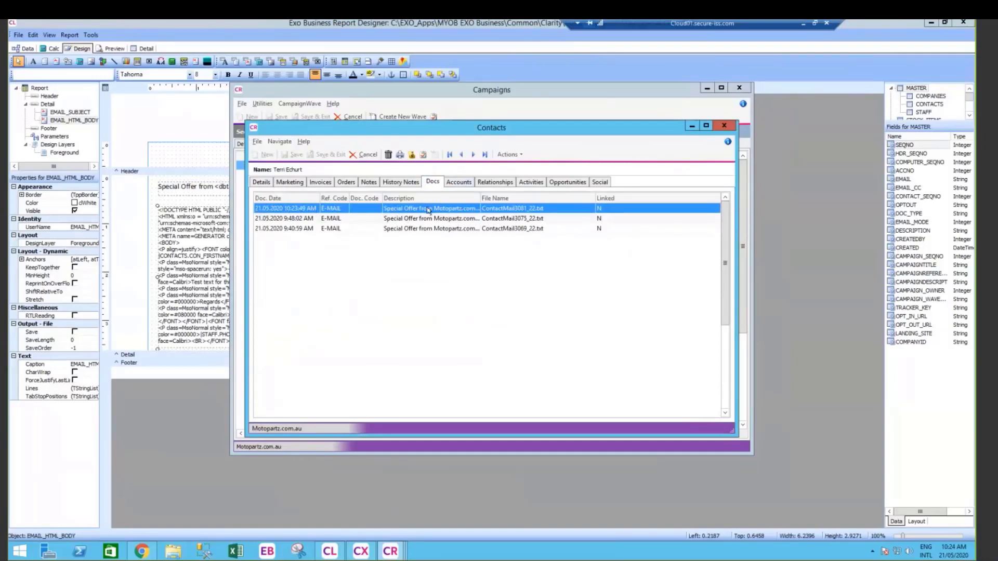
pyautogui.click(366, 155)
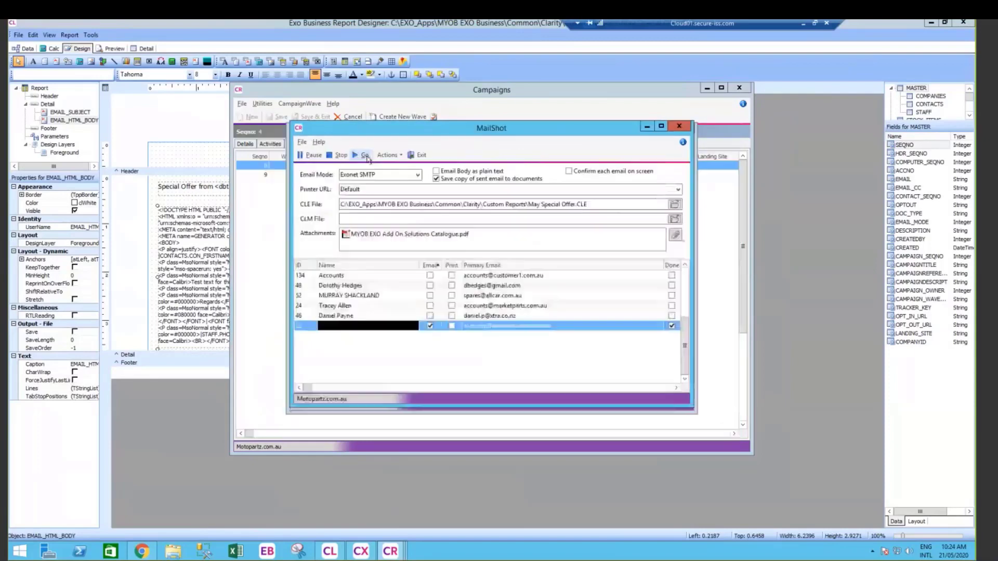
# Close the mailshot and wave, switch to Outlook, and view the received "Special Offer from Motopartz.com.au" email
pyautogui.click(682, 126)
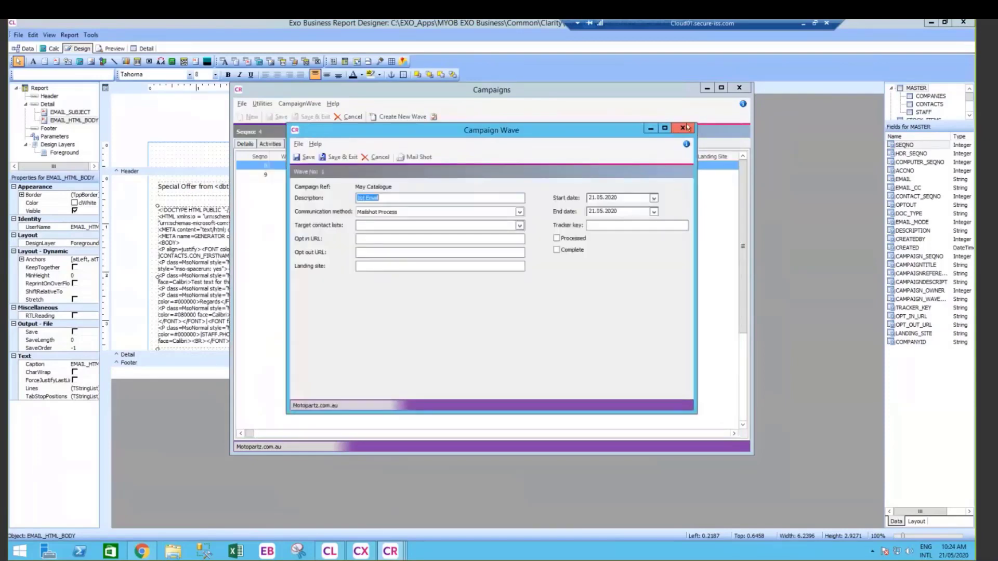
pyautogui.click(685, 127)
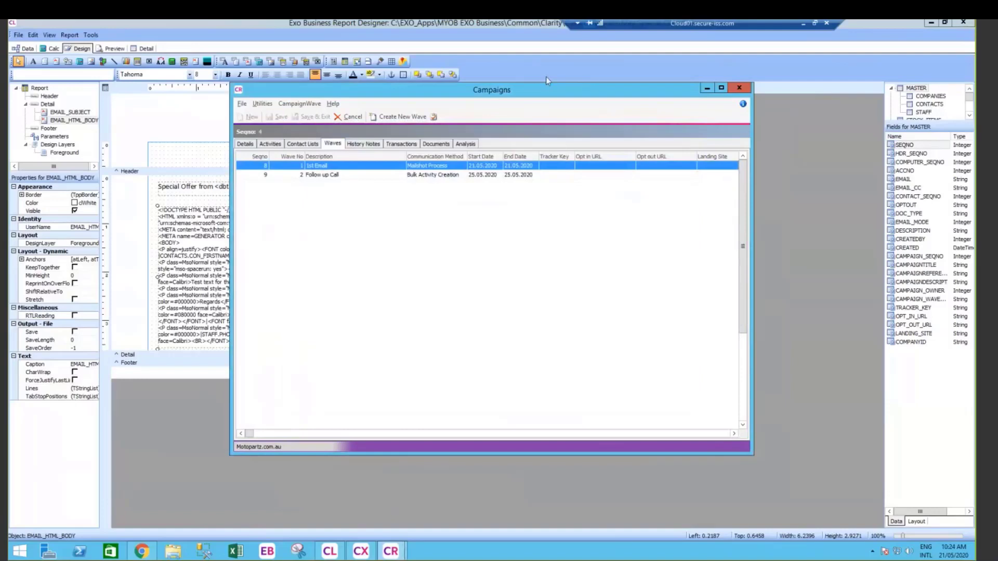
pyautogui.hotkey('alt', 'Tab')
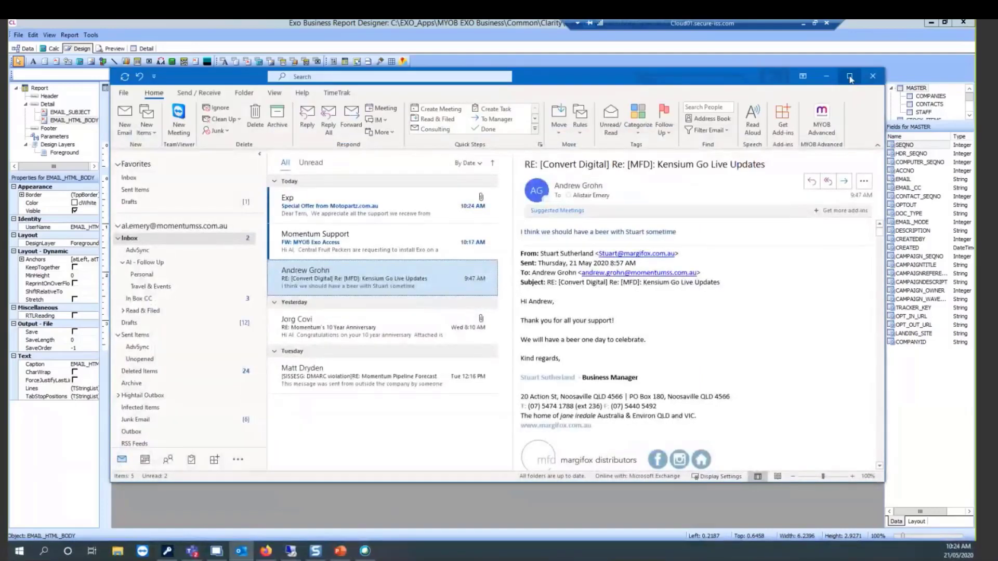
pyautogui.click(319, 210)
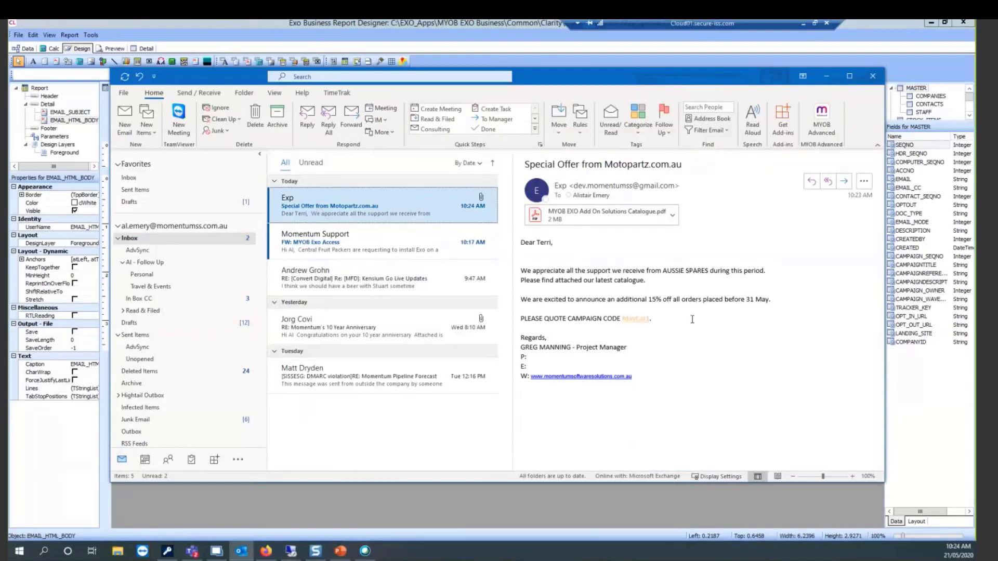
# Select the PDF catalogue attached to the received email, and switch back to the CRM
pyautogui.click(678, 218)
pyautogui.click(789, 225)
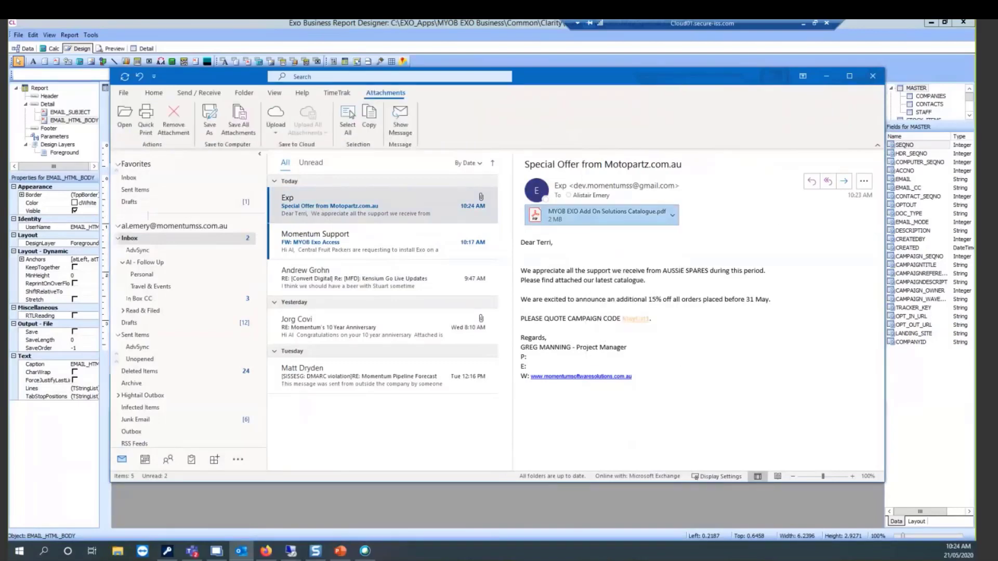
pyautogui.click(826, 76)
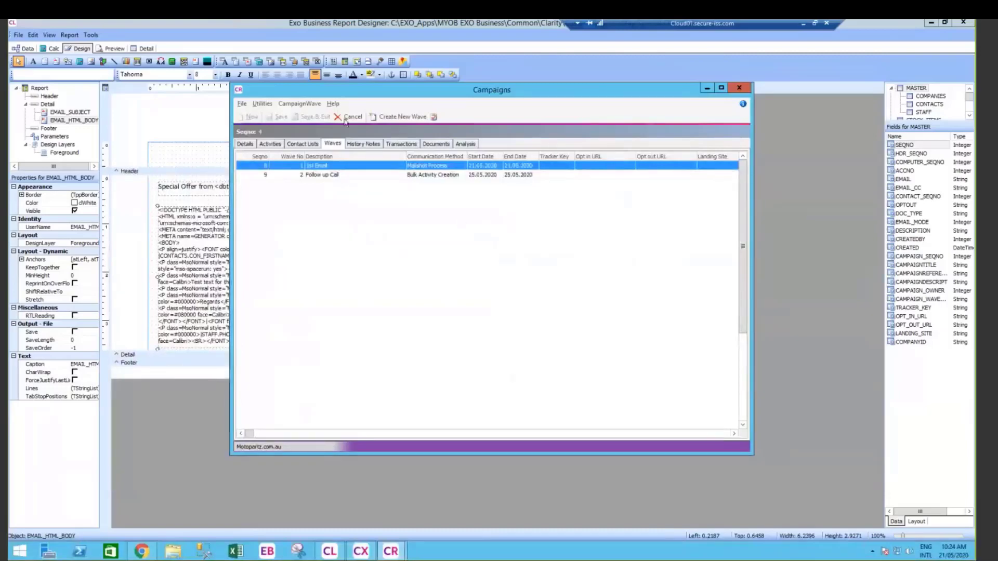
# Examine the May Catalogue campaign's transactions, analysis and details, and close the campaign
pyautogui.click(398, 145)
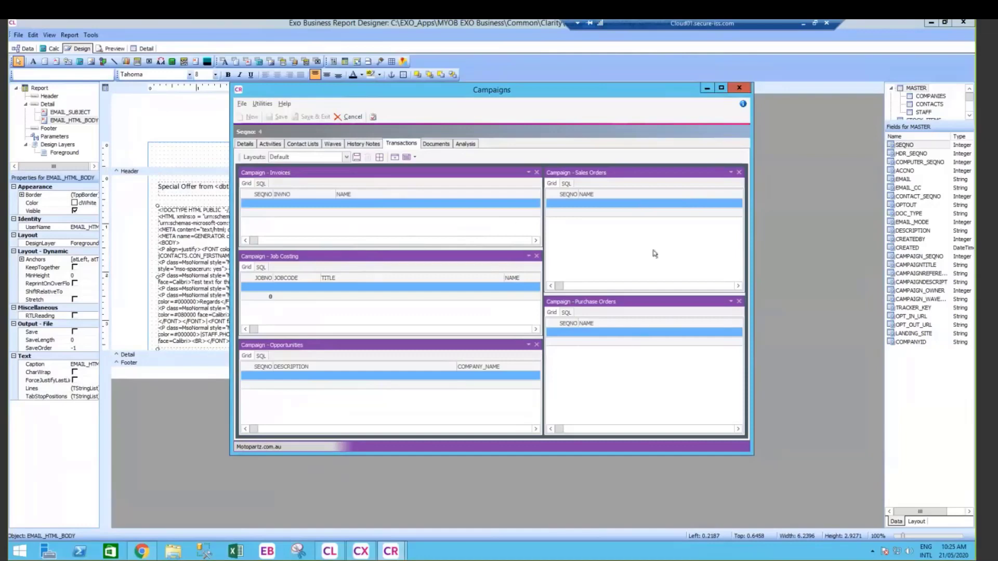
pyautogui.click(471, 144)
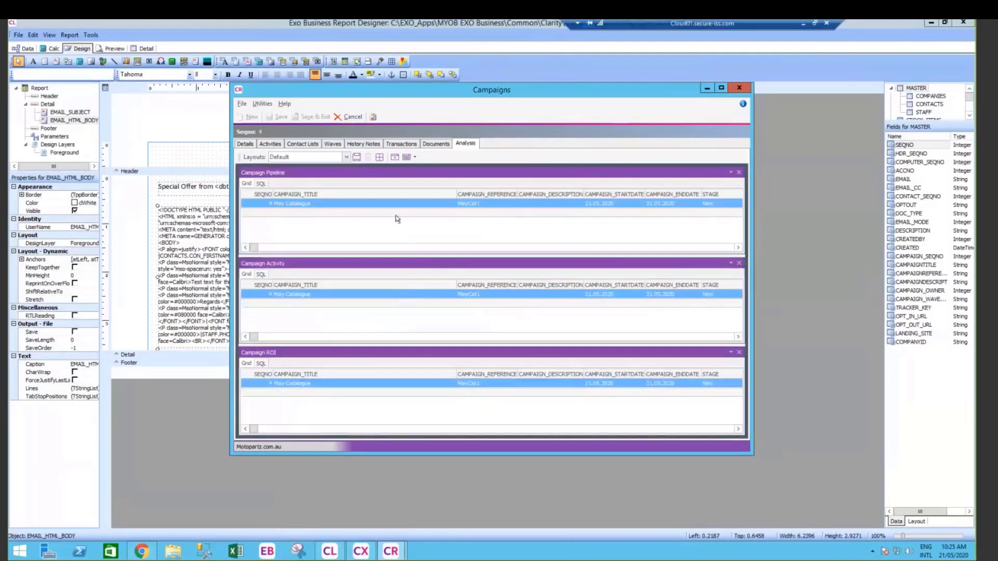
pyautogui.click(244, 144)
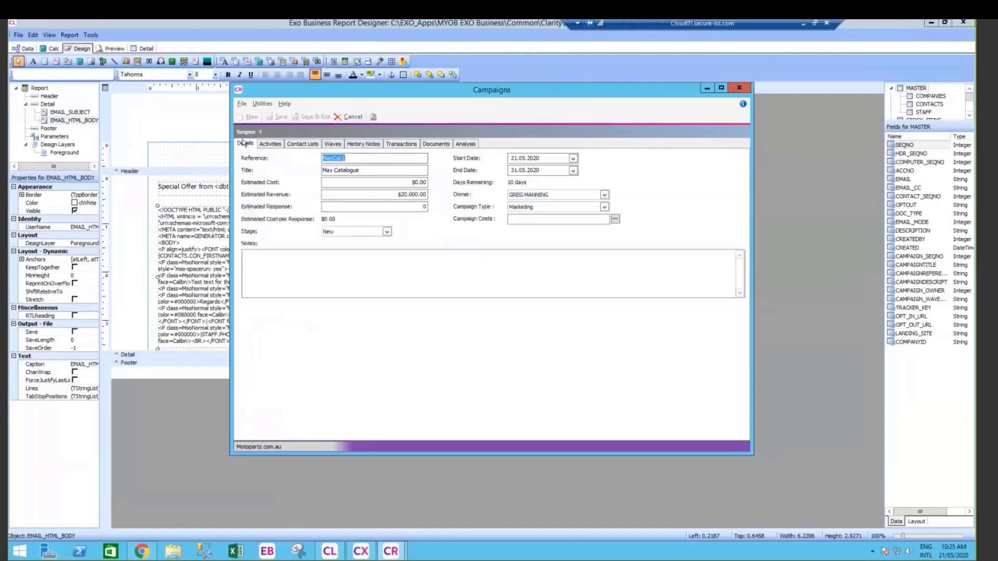
pyautogui.click(353, 117)
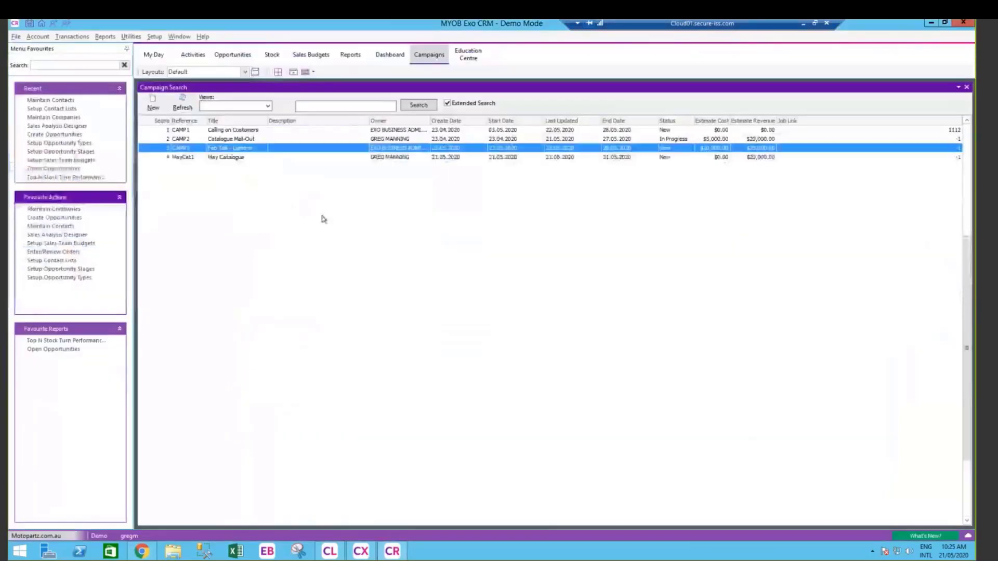
# Open Enter/Review Orders from the Opportunities work flow and start a new sales order
pyautogui.click(226, 51)
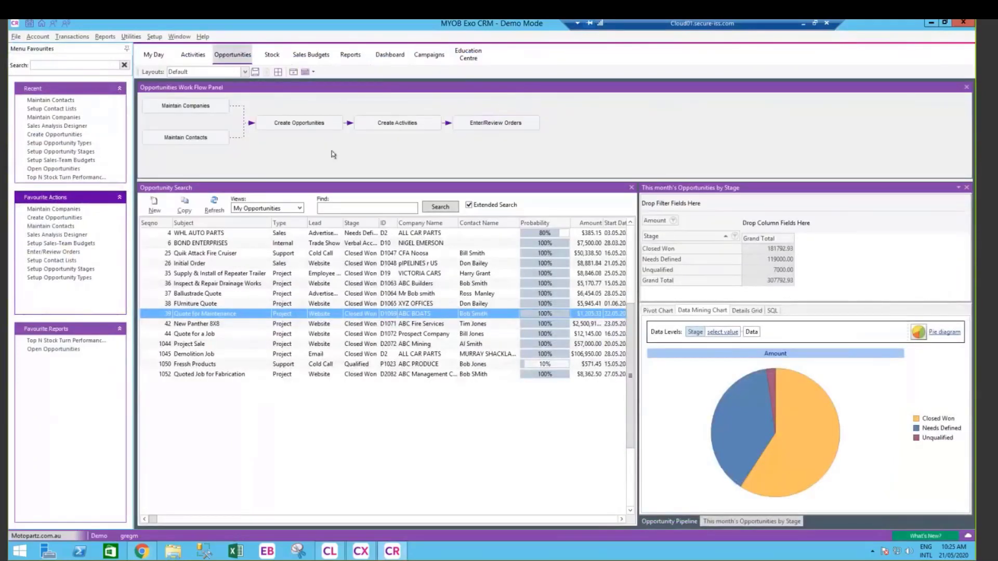
pyautogui.click(507, 128)
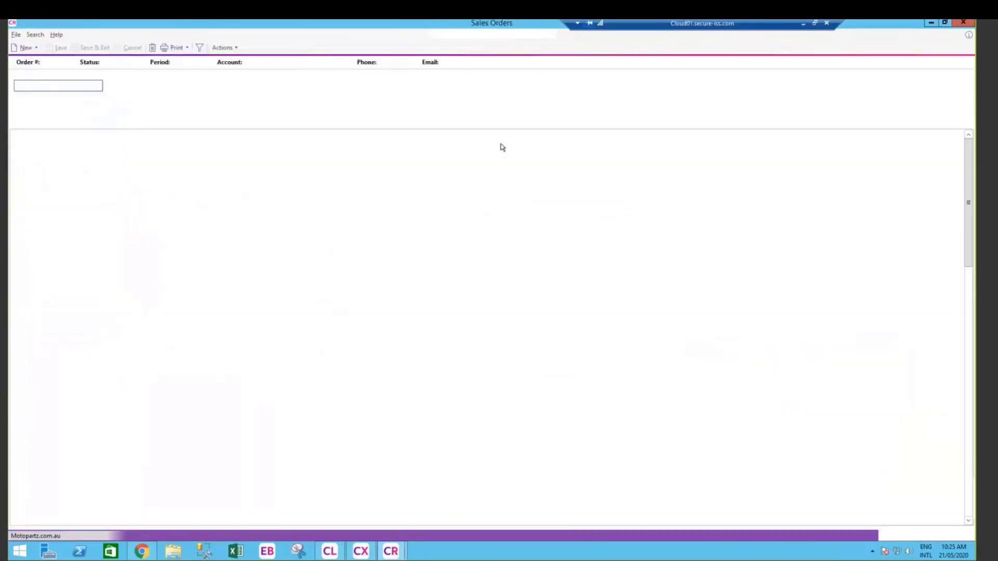
pyautogui.click(26, 49)
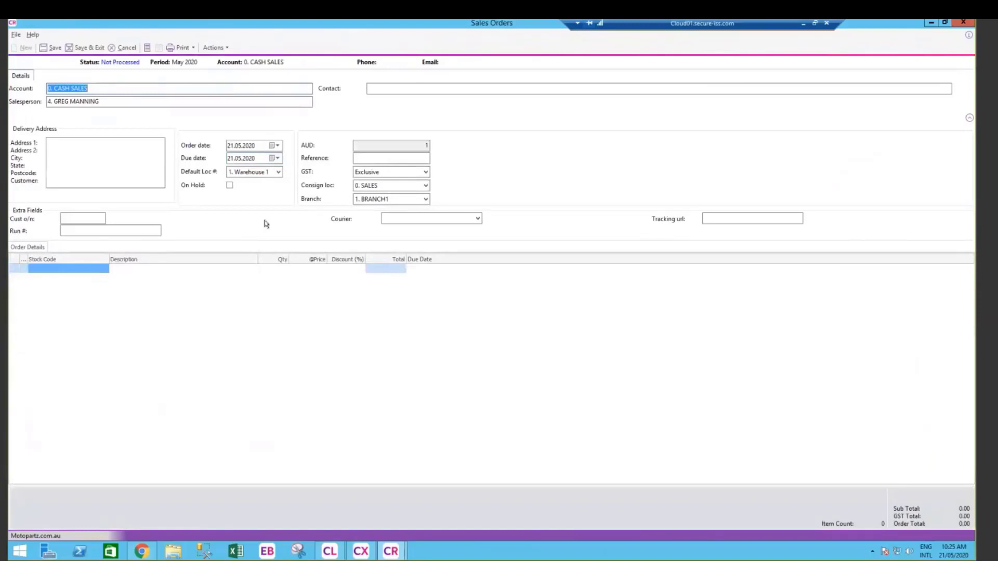
# Switch to MYOB Exo Configurator and search the general profile settings for "camp"
pyautogui.click(354, 548)
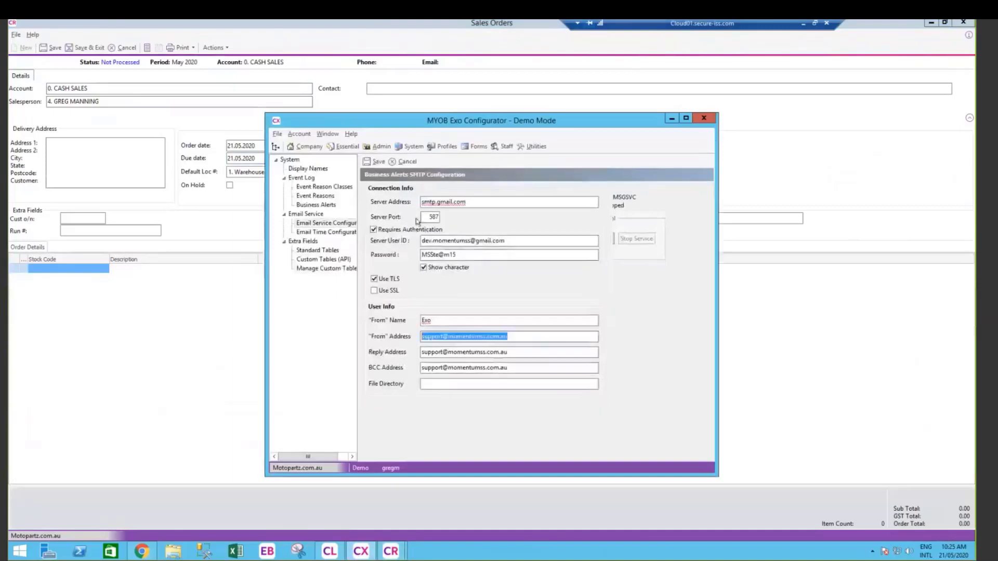
pyautogui.click(447, 146)
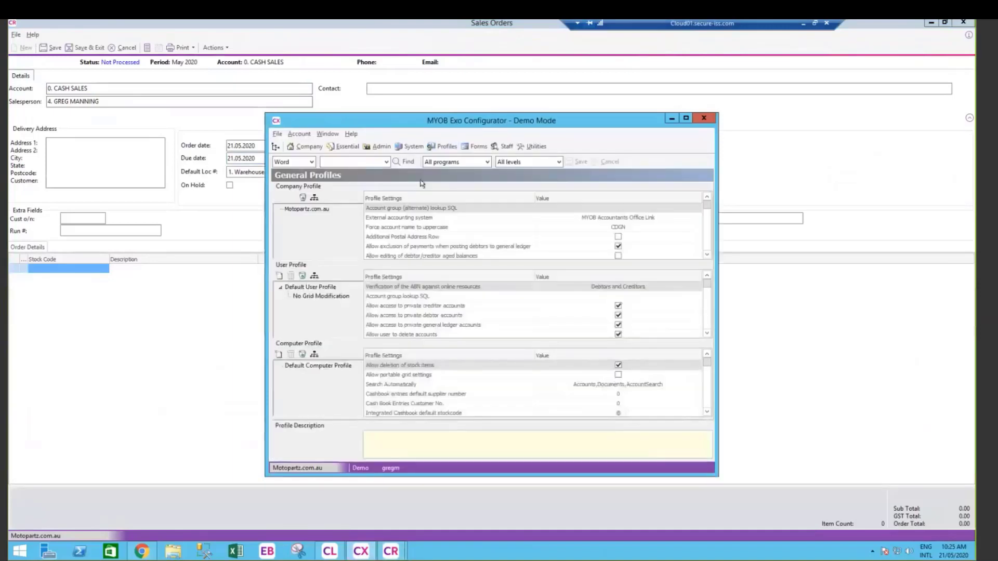
pyautogui.click(348, 161)
pyautogui.write('camp')
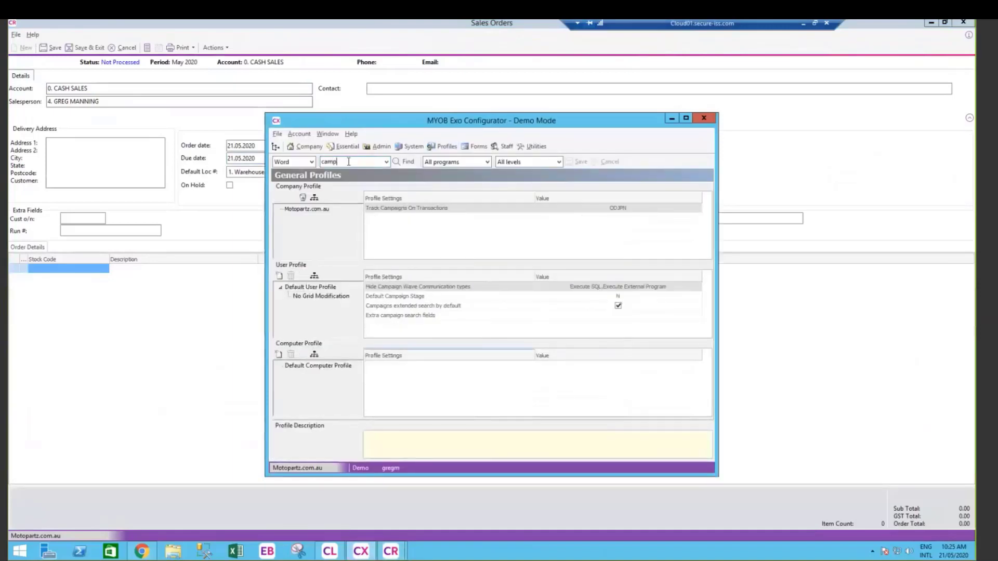
# Set the Track Campaigns On Transactions profile to ODJPNS to include sales orders, save it, and minimise the Configurator
pyautogui.click(593, 208)
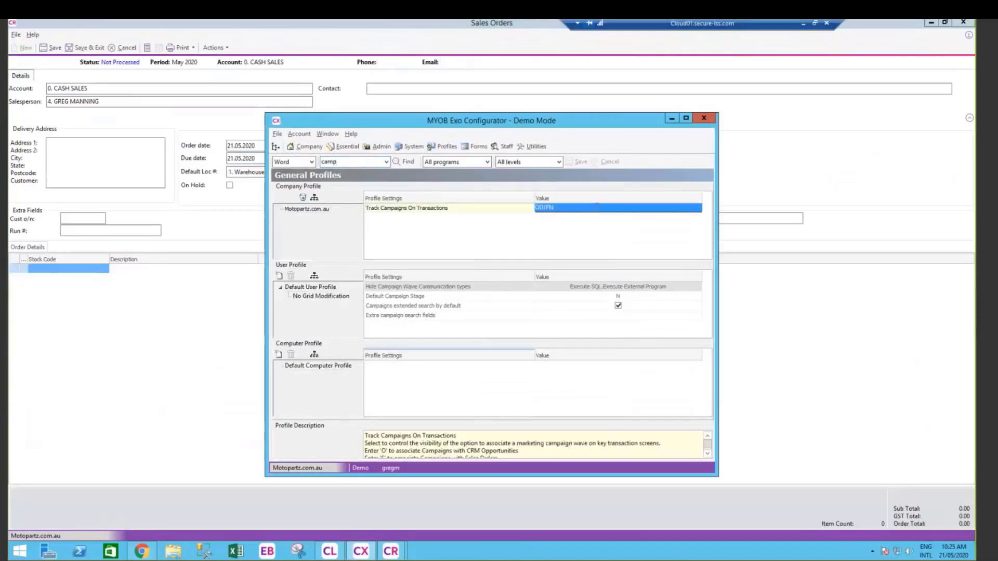
pyautogui.click(573, 207)
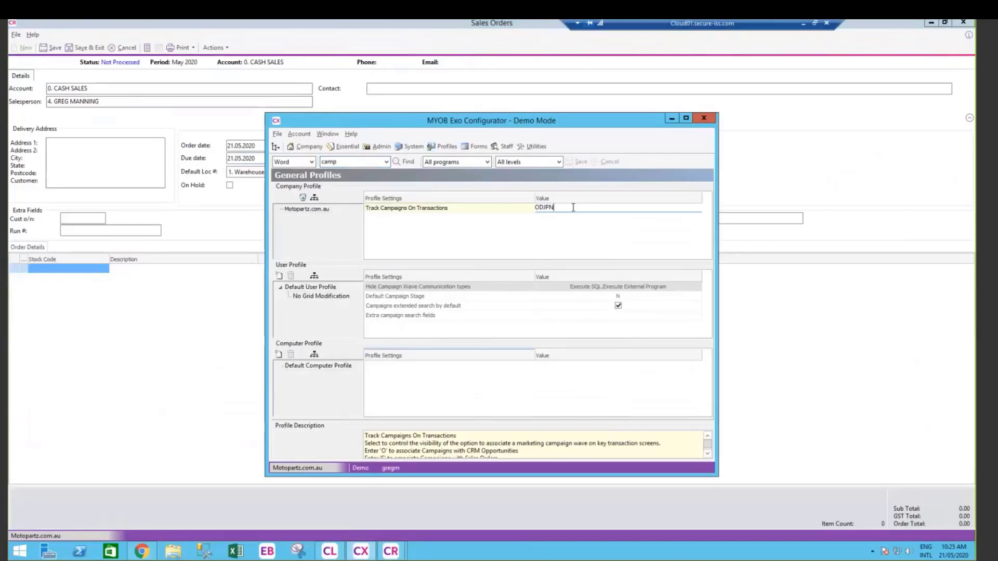
pyautogui.click(706, 455)
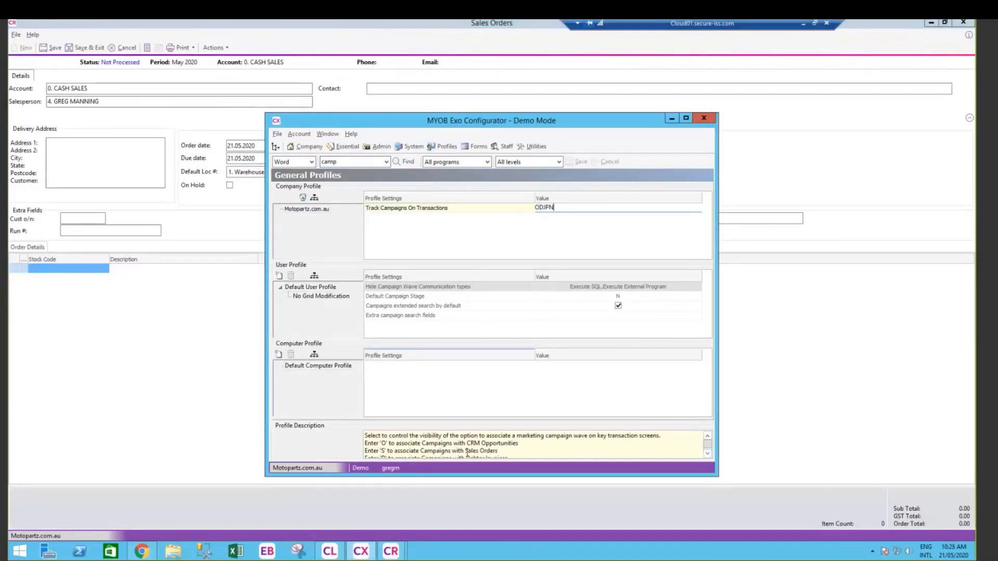
pyautogui.write('S')
pyautogui.click(578, 162)
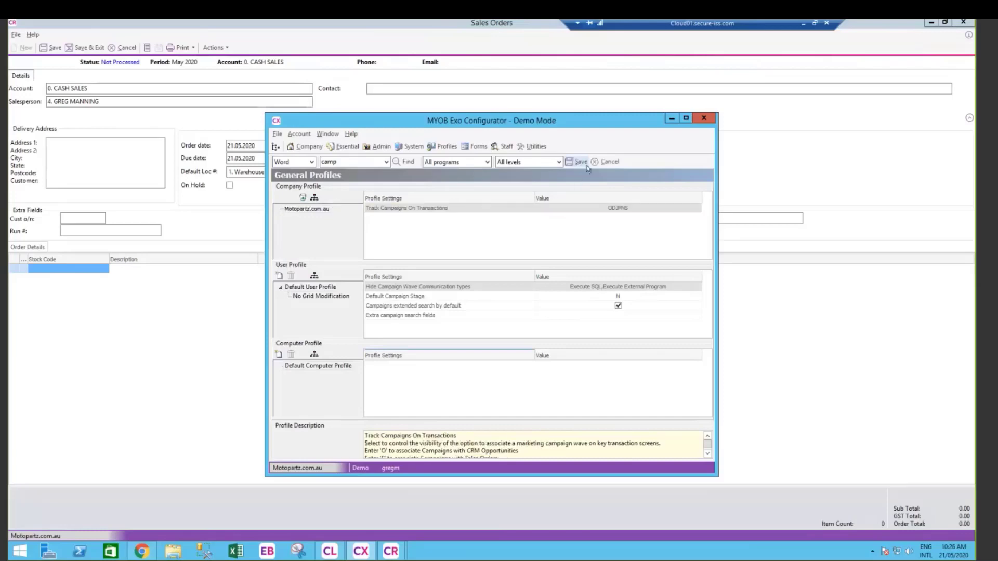
pyautogui.click(671, 119)
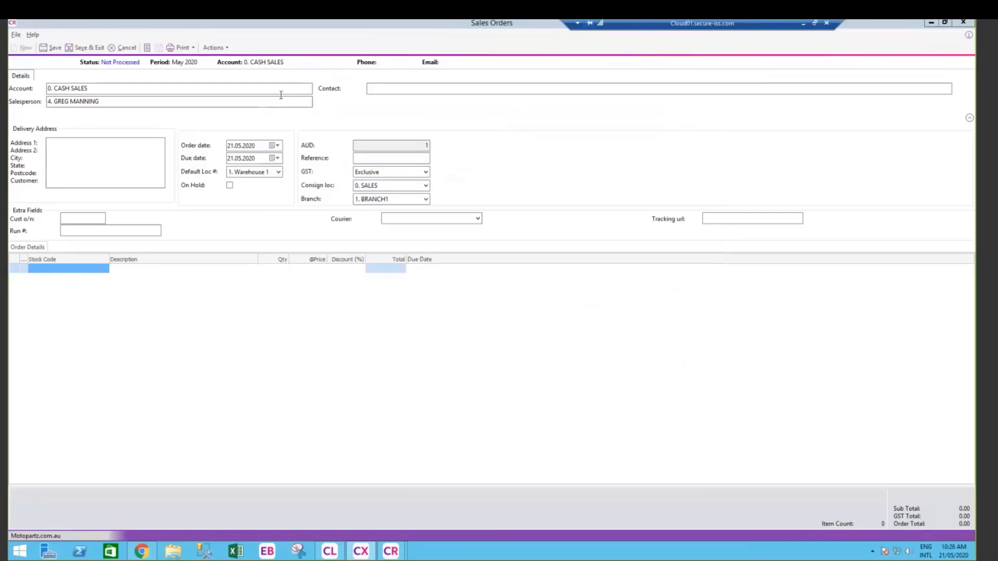
# Discard the unsaved sales order and close the Sales Orders window
pyautogui.click(125, 47)
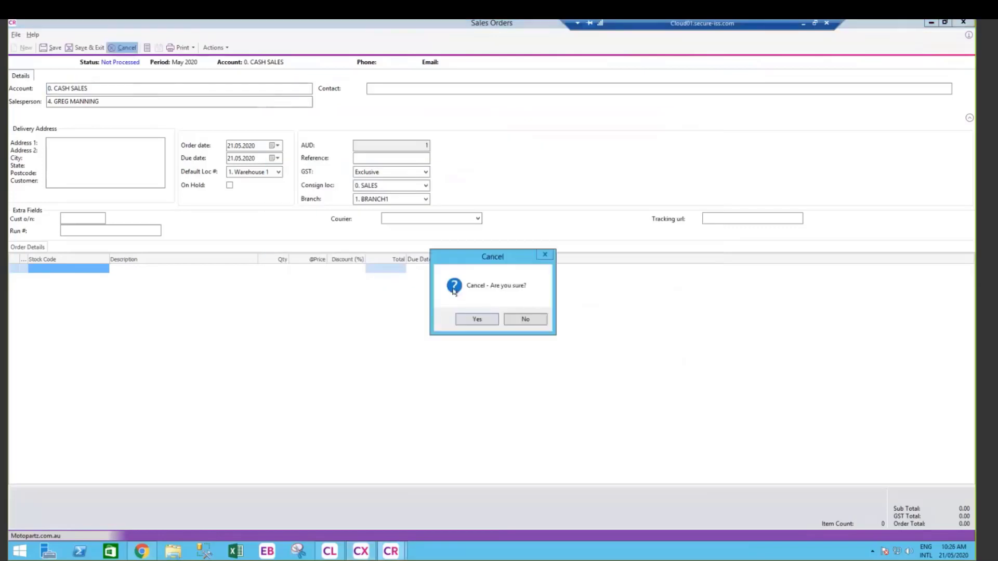
pyautogui.click(476, 319)
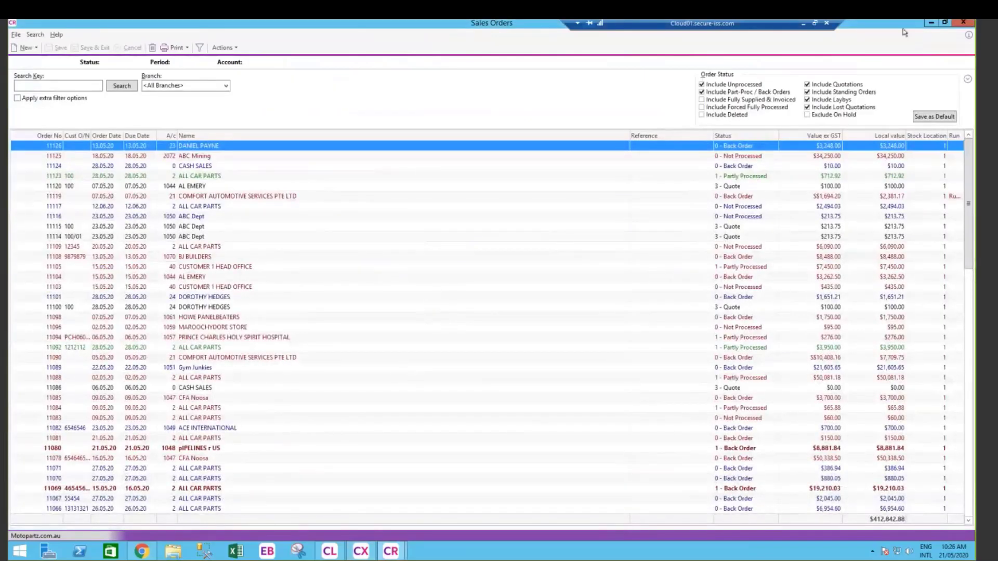
pyautogui.click(967, 24)
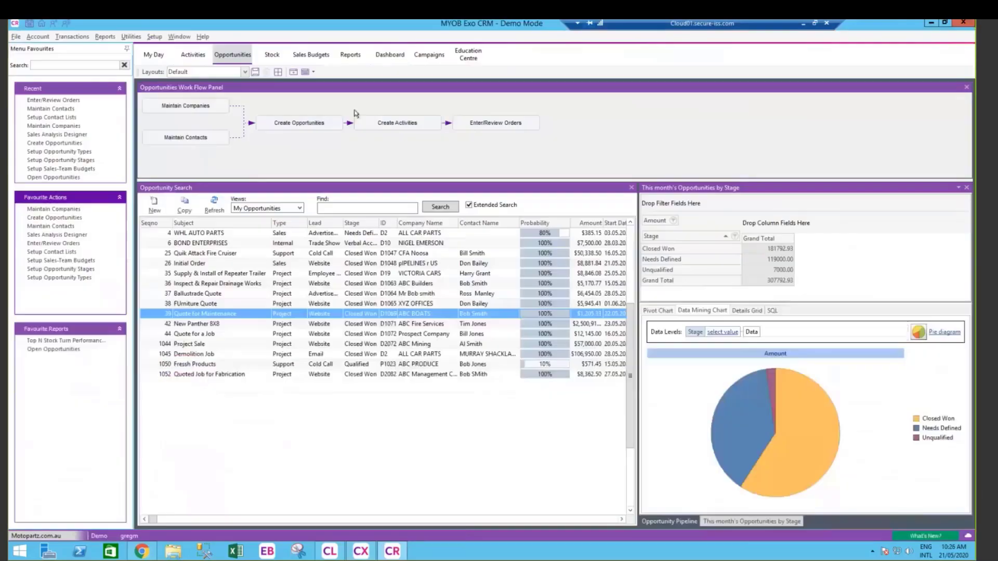
# Reload the CRM session and start a new sales order from the Opportunities work flow
pyautogui.click(16, 36)
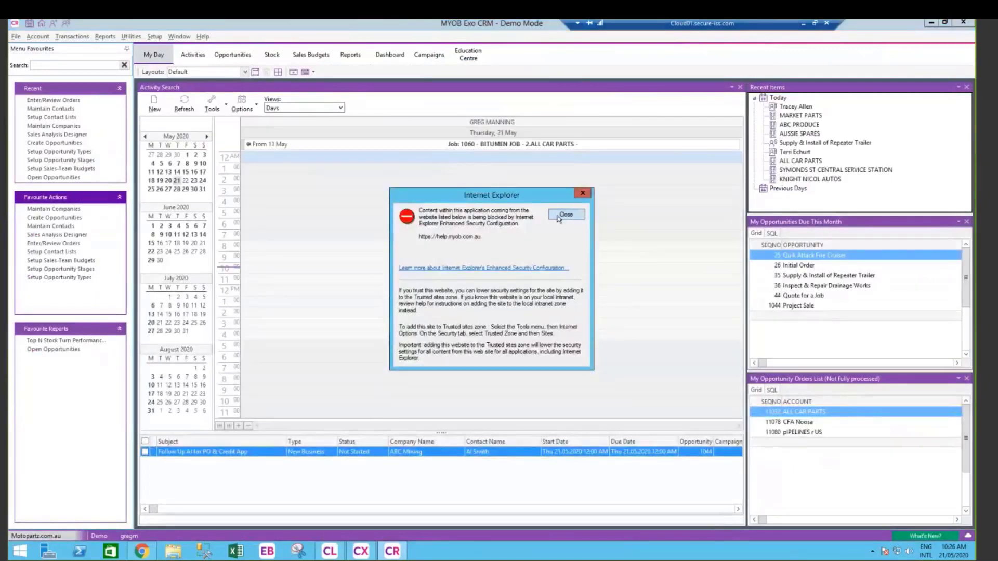
pyautogui.click(560, 216)
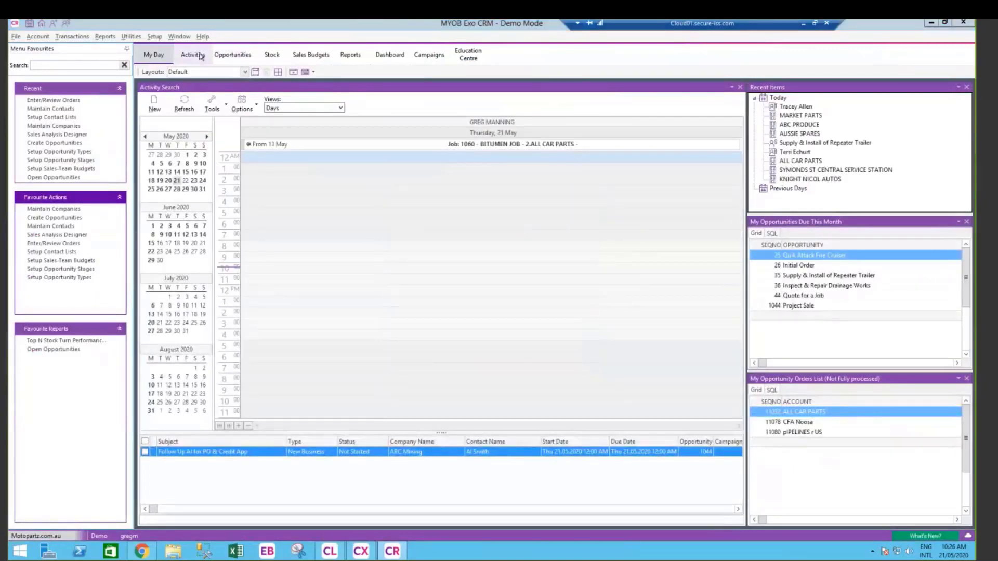
pyautogui.click(232, 54)
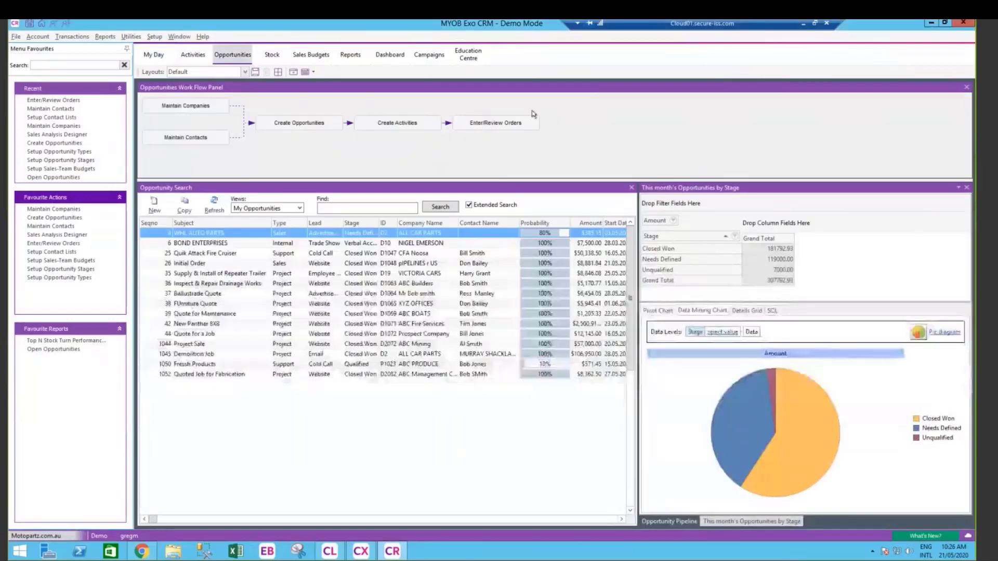
pyautogui.click(518, 123)
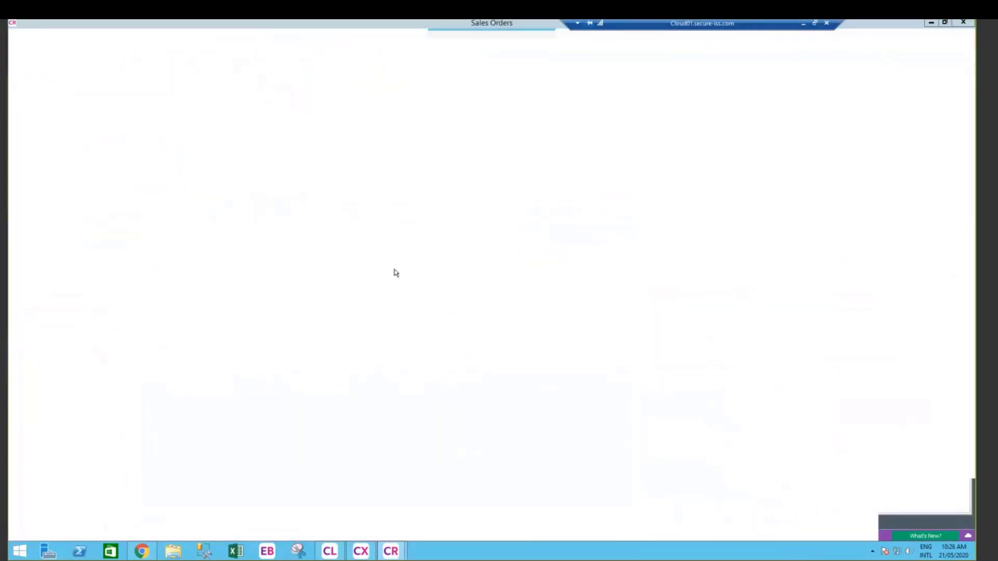
pyautogui.doubleClick(209, 147)
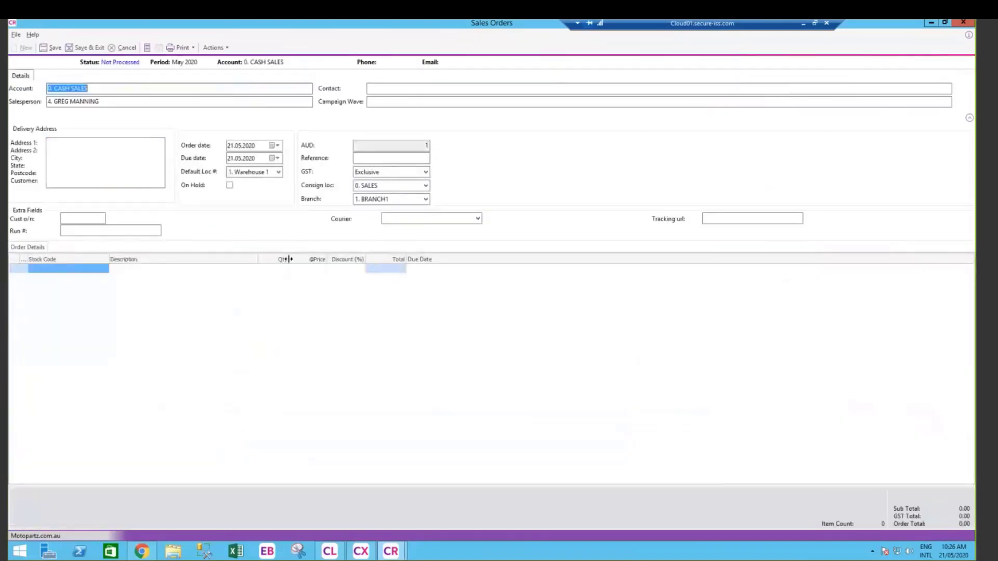
# Link the sales order to the May Catalogue campaign's 1st Email wave and enter a customer order number
pyautogui.click(384, 101)
pyautogui.write('MAY')
pyautogui.press('Tab')
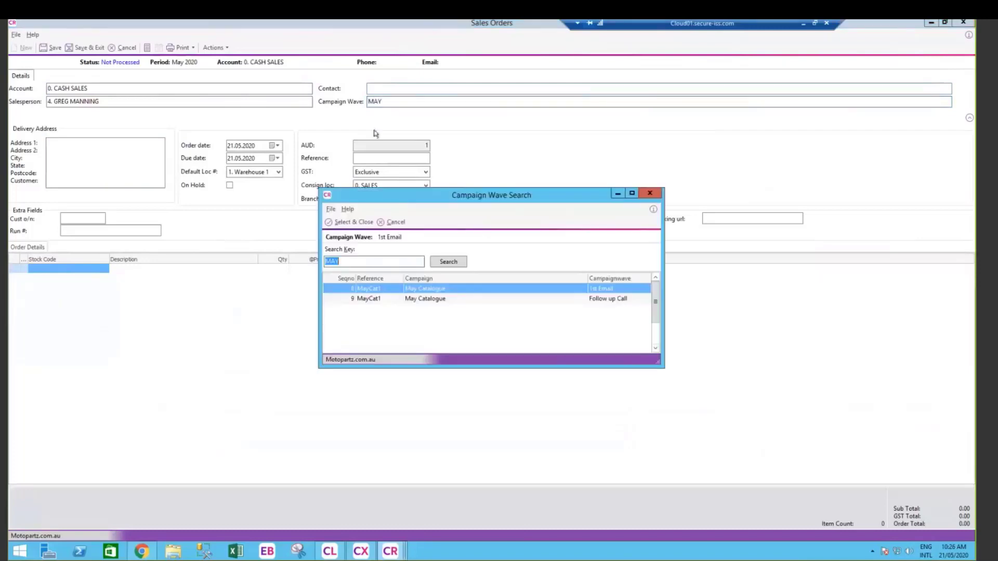
pyautogui.doubleClick(416, 289)
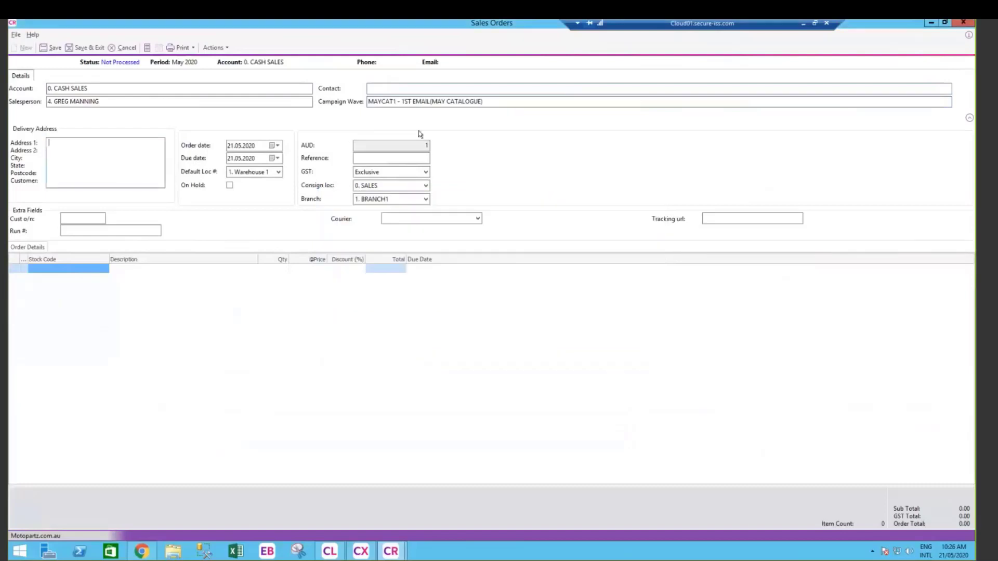
pyautogui.click(82, 217)
pyautogui.write('132123')
# Search the stock for "AIR" and add items AIRFIL01, AIRFIL05 and AIRPRE01 to the order
pyautogui.click(73, 267)
pyautogui.write('AIR')
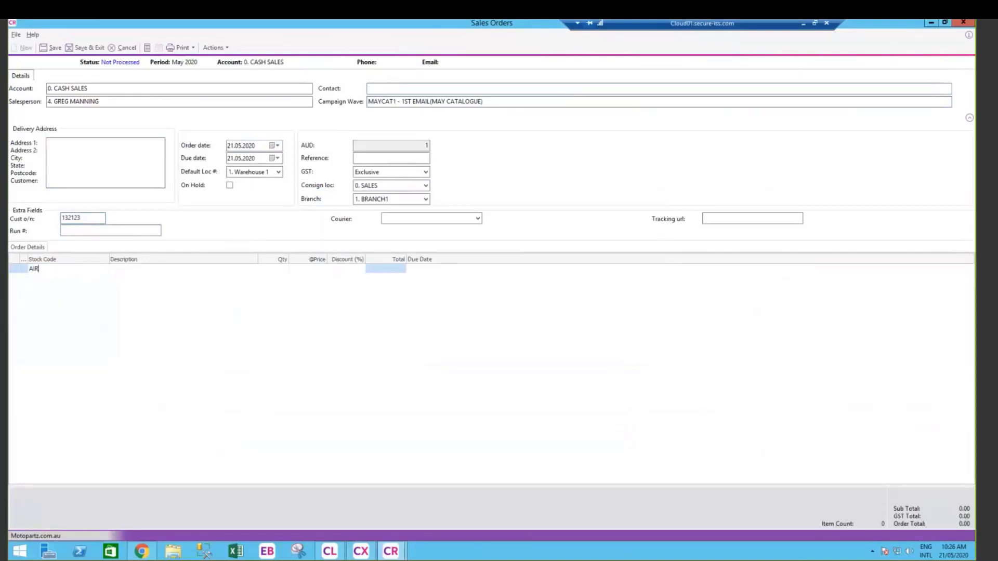
pyautogui.press('Return')
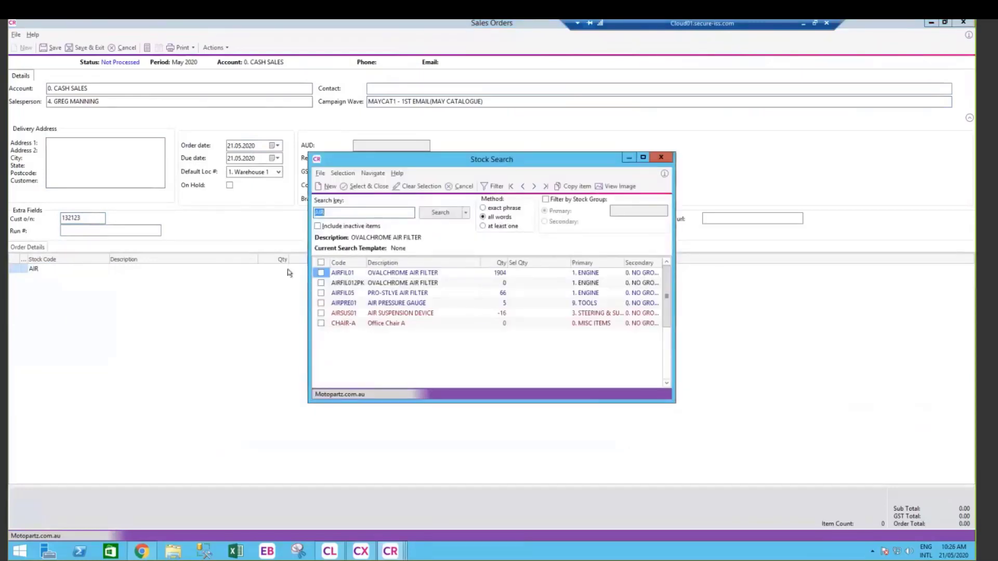
pyautogui.click(320, 272)
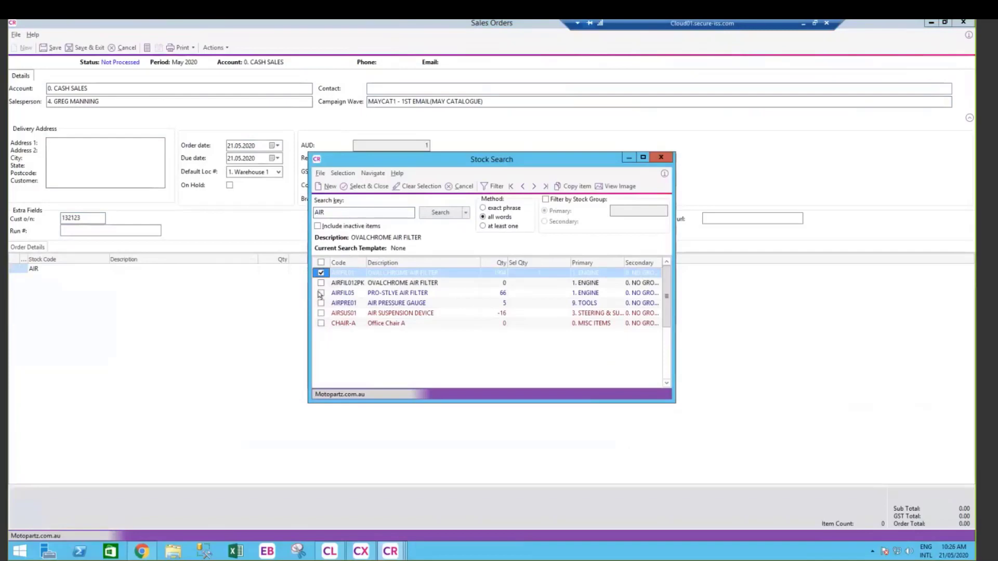
pyautogui.click(321, 292)
pyautogui.click(321, 303)
pyautogui.click(386, 187)
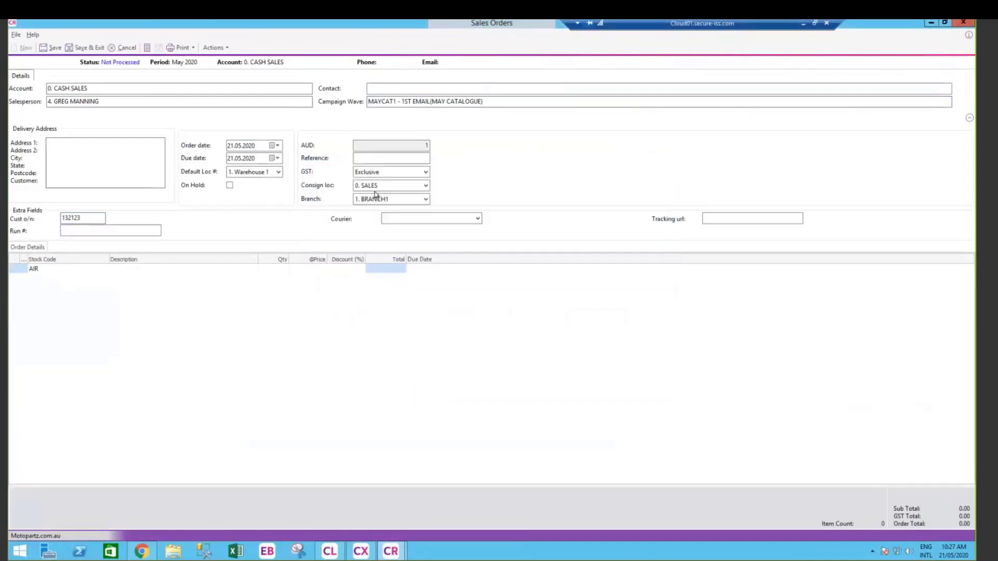
# Accept the air pressure gauge's carton and box narrative, and decline placing the short unit on back order
pyautogui.click(501, 321)
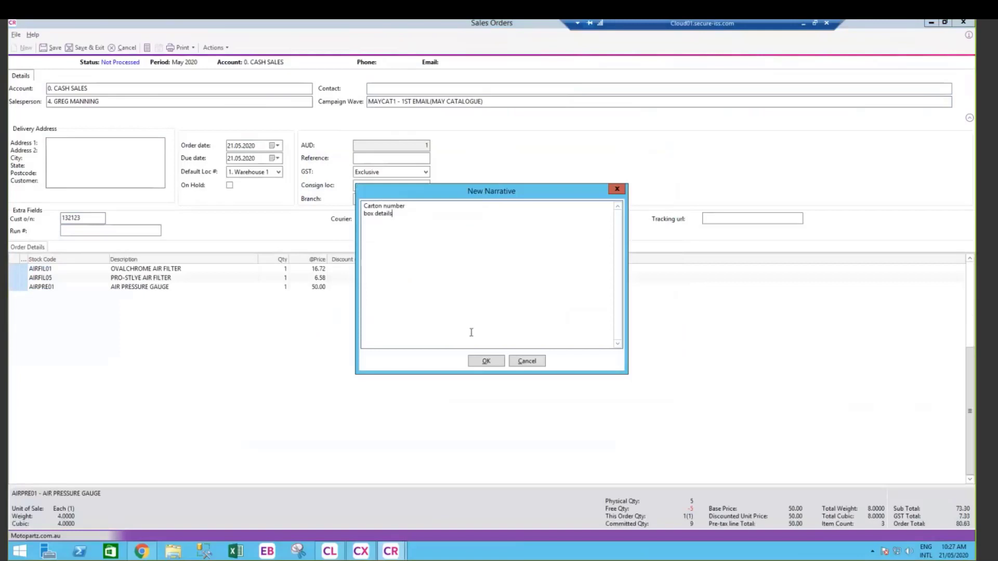
pyautogui.click(486, 361)
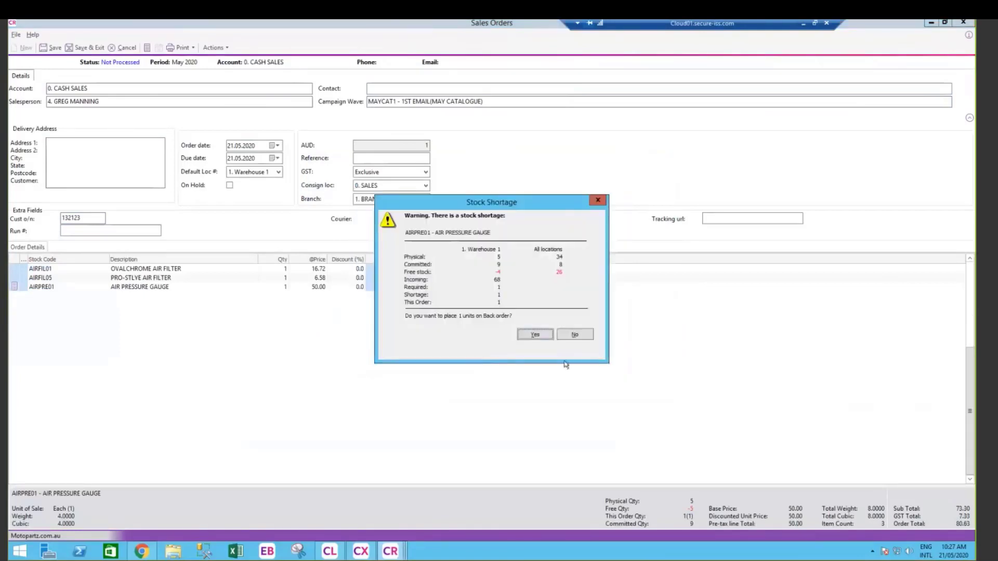
pyautogui.click(581, 337)
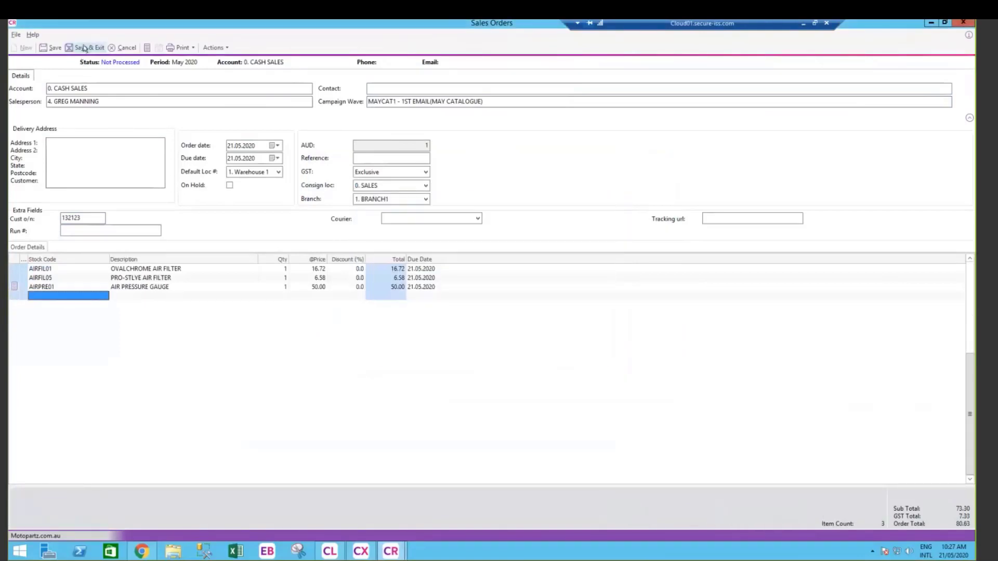
# Search the accounts for "AUS" and change the sales order's account to ALL CAR PARTS
pyautogui.click(99, 89)
pyautogui.moveTo(70, 88); pyautogui.dragTo(27, 95)
pyautogui.write('AUS')
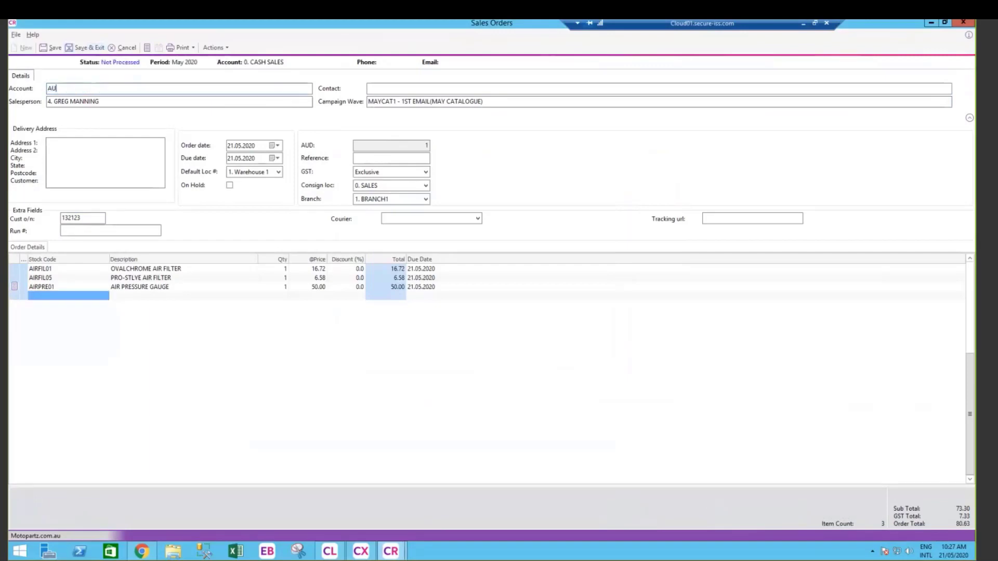
pyautogui.press('Return')
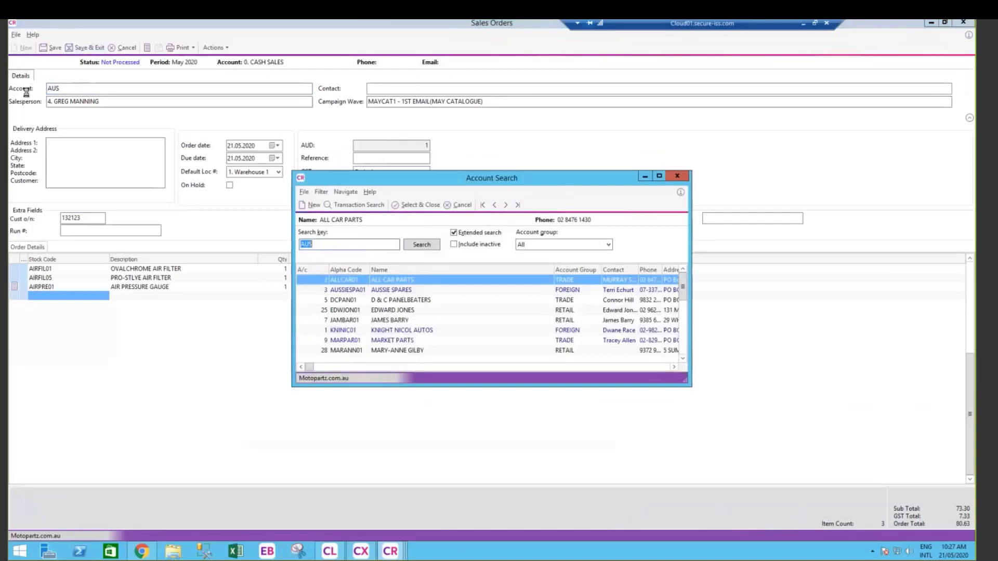
pyautogui.press('Return')
pyautogui.press('Return')
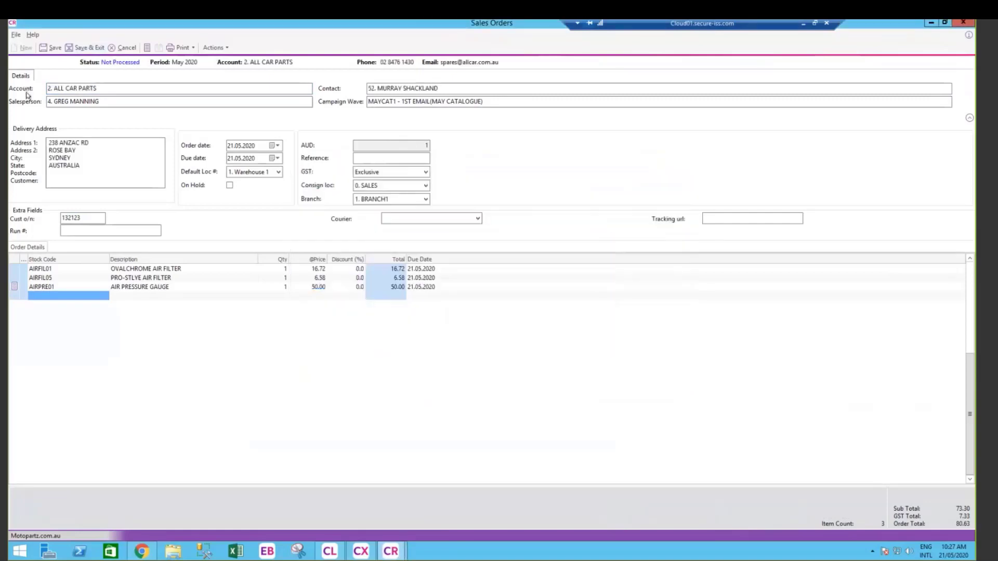
# Save and exit the sales order, confirm the save, and close the sales orders window
pyautogui.click(85, 47)
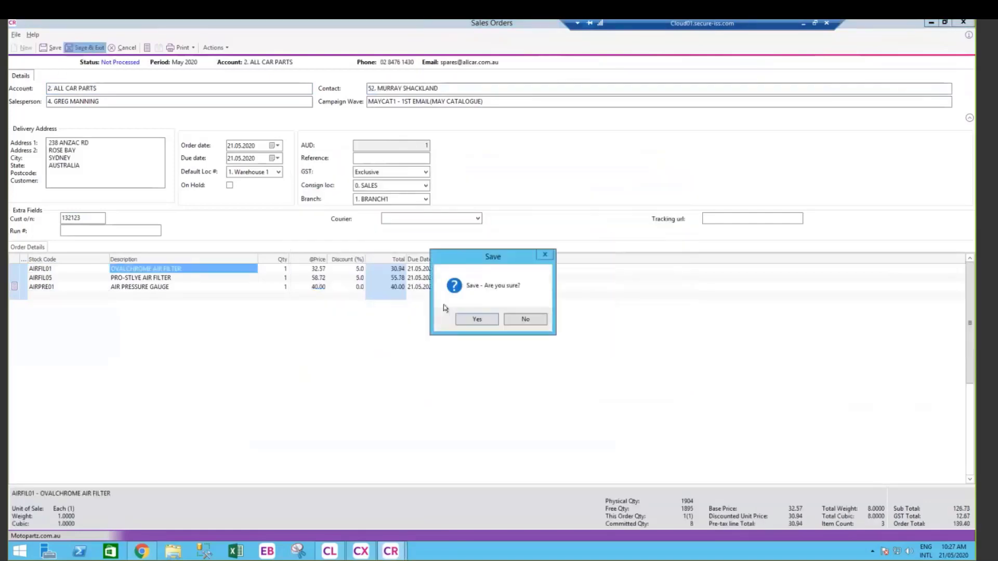
pyautogui.click(478, 319)
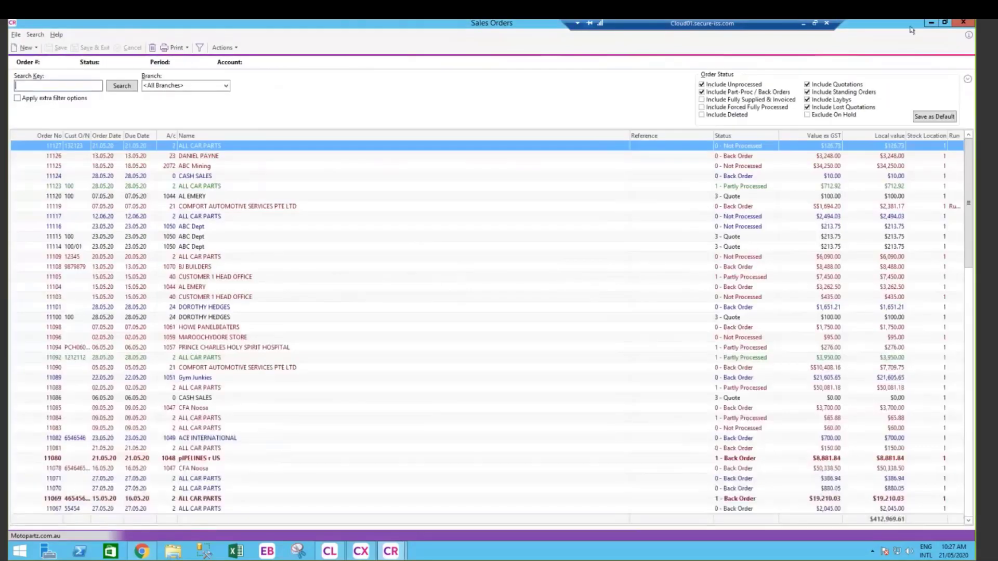
pyautogui.click(961, 23)
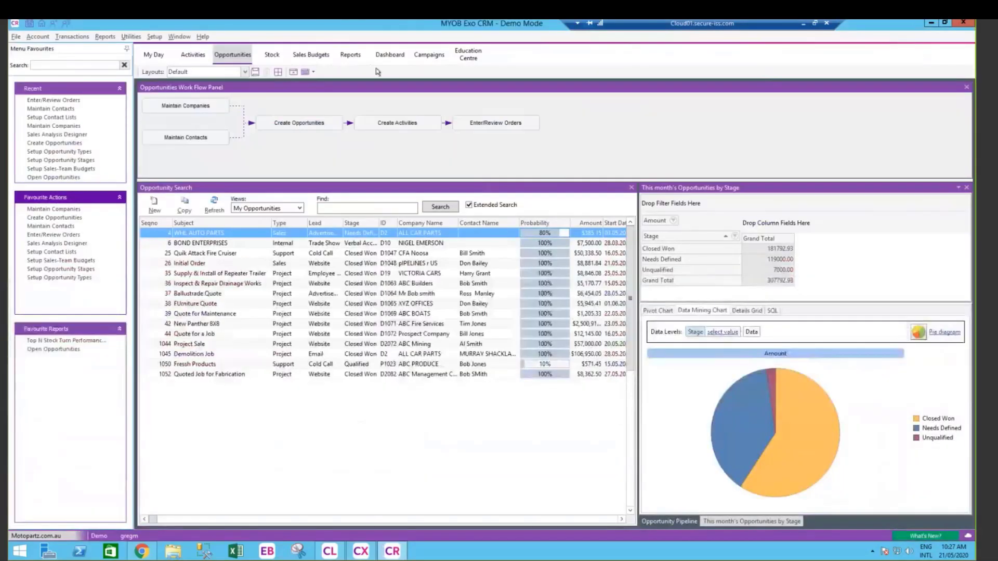
# Open the May Catalogue campaign and check its transactions for the linked ALL CAR PARTS sales order
pyautogui.click(429, 55)
pyautogui.doubleClick(240, 157)
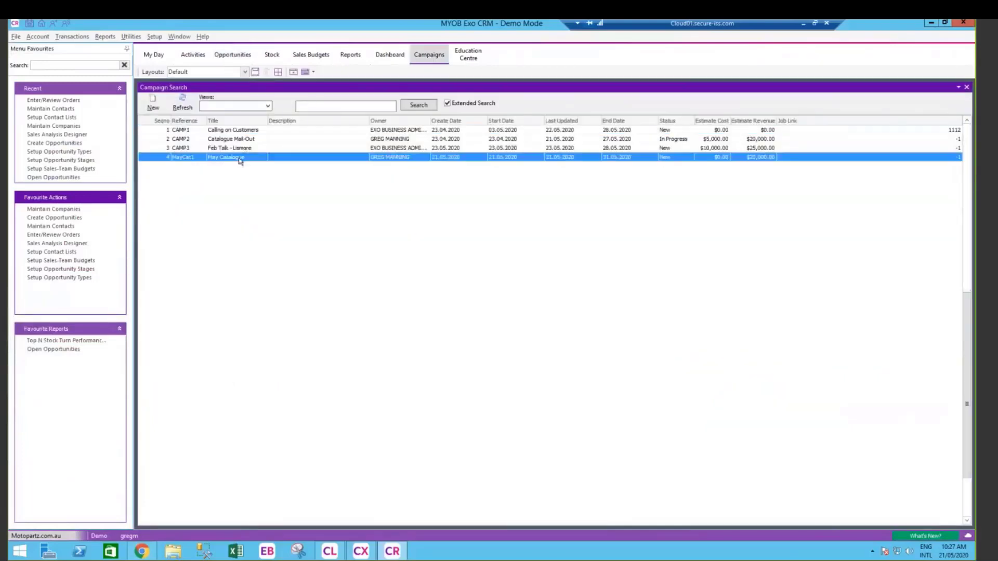
pyautogui.click(465, 143)
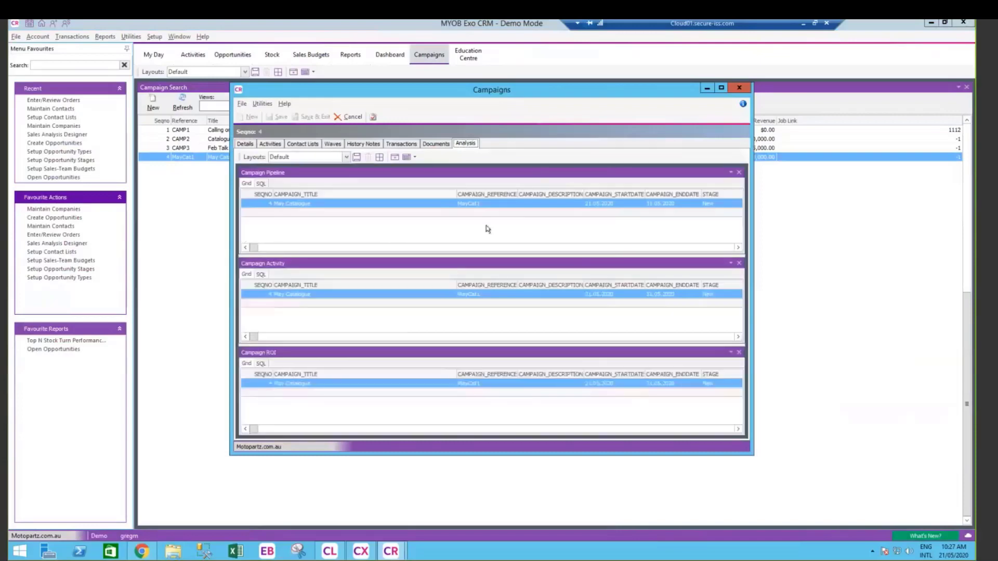
pyautogui.click(436, 144)
pyautogui.click(401, 143)
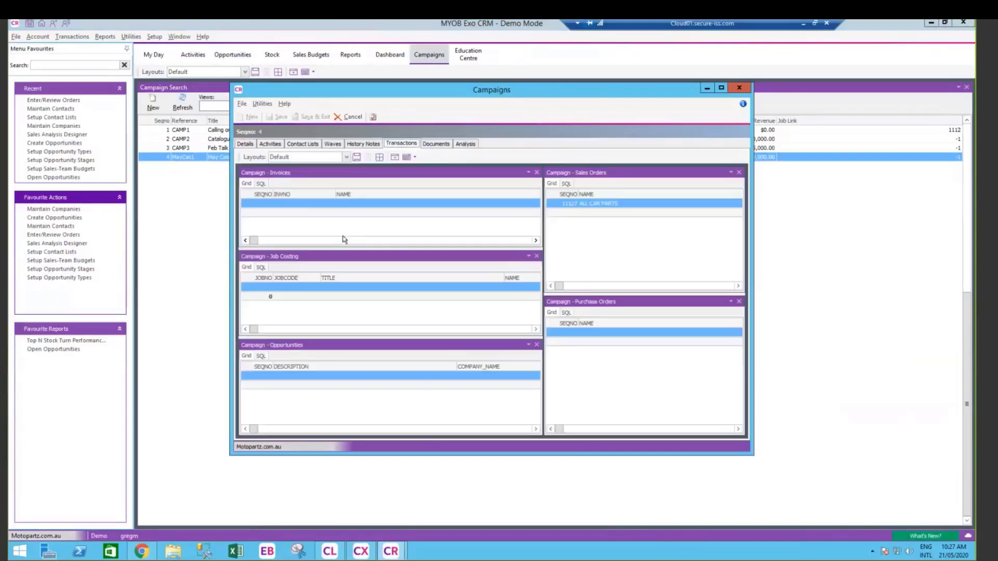
pyautogui.click(599, 204)
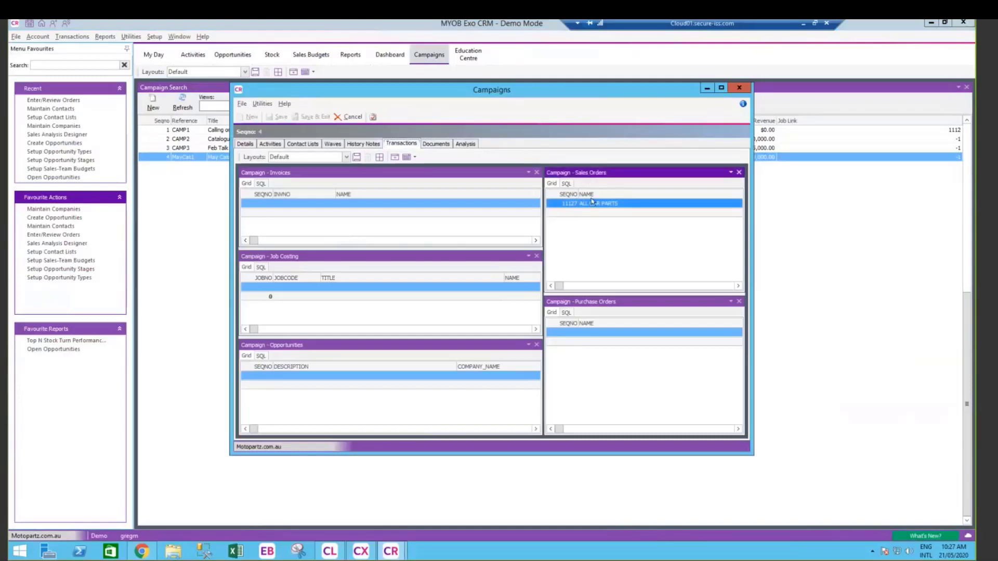
# Examine the estimated and actual return figures in the campaign's ROI analysis, and close the campaign
pyautogui.click(465, 144)
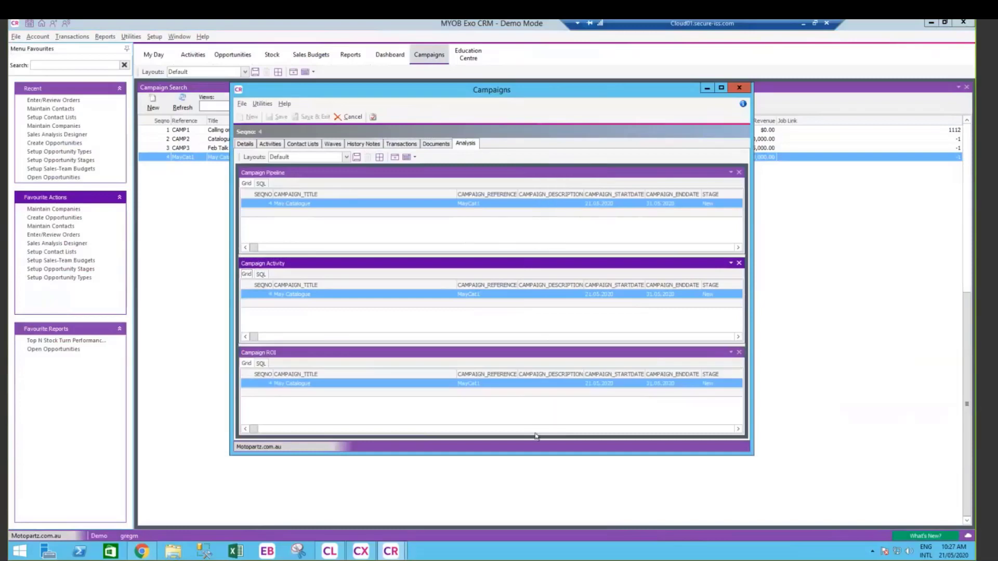
pyautogui.click(717, 430)
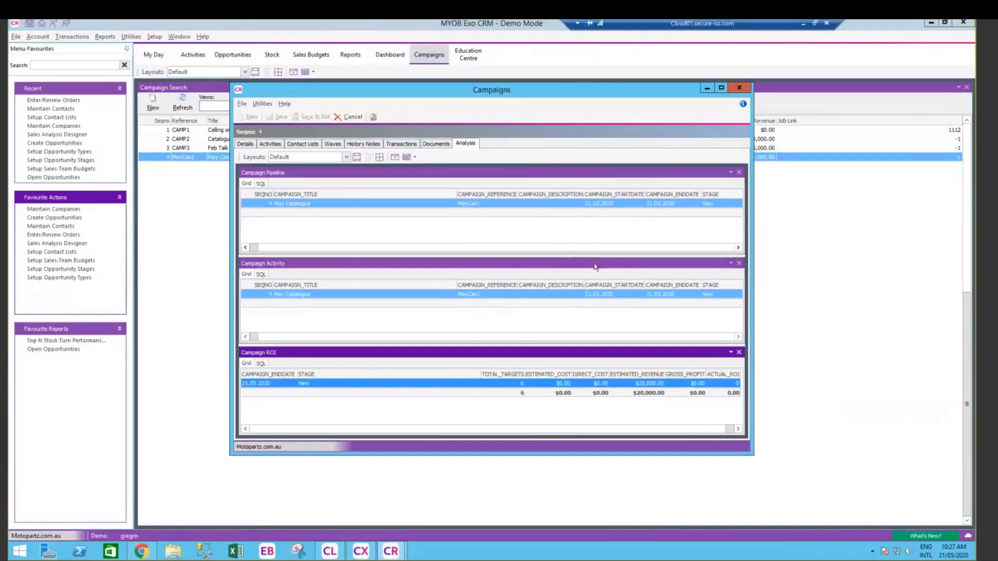
pyautogui.click(740, 87)
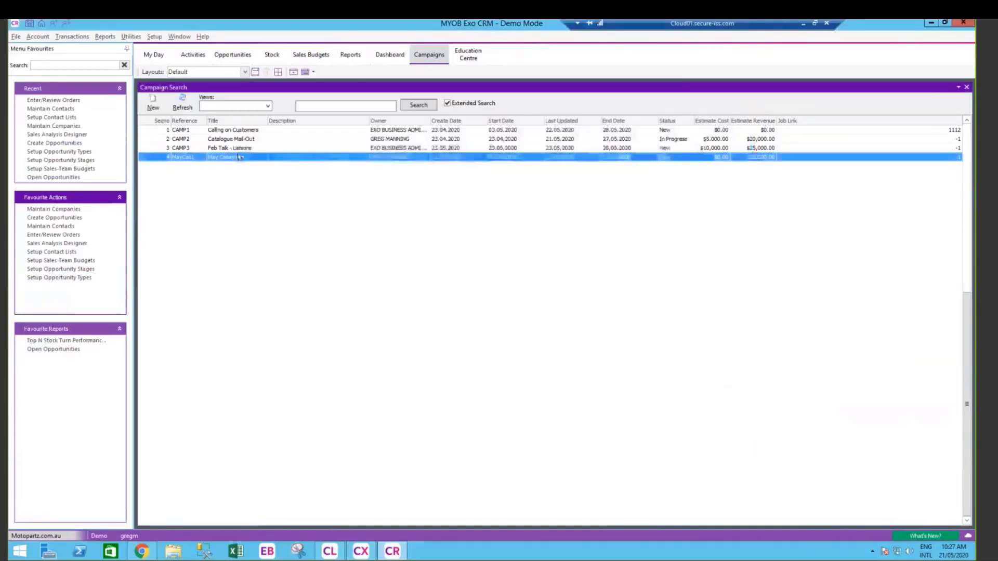
# Browse the opportunities list and open the WHL AUTO PARTS opportunity
pyautogui.click(236, 57)
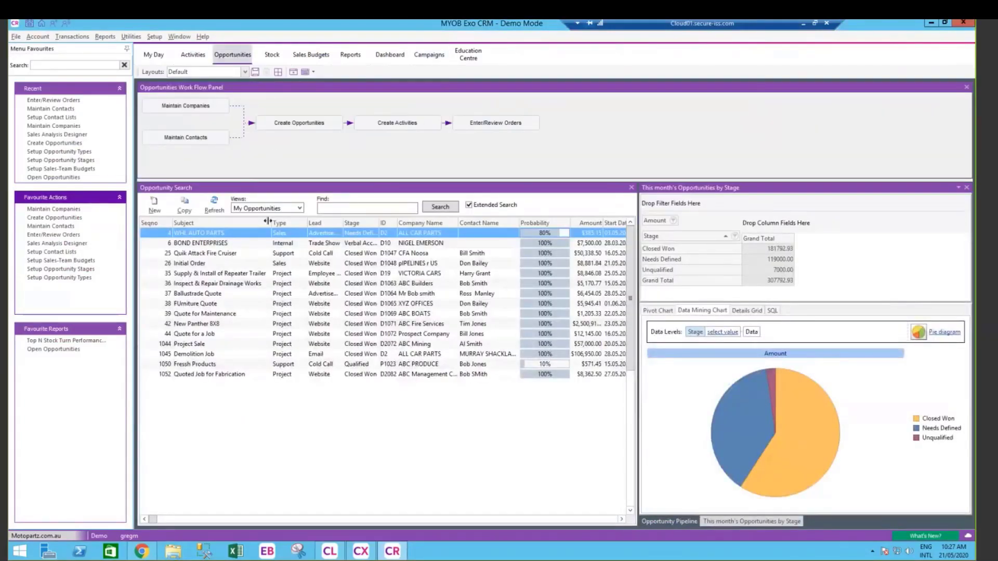
pyautogui.click(186, 345)
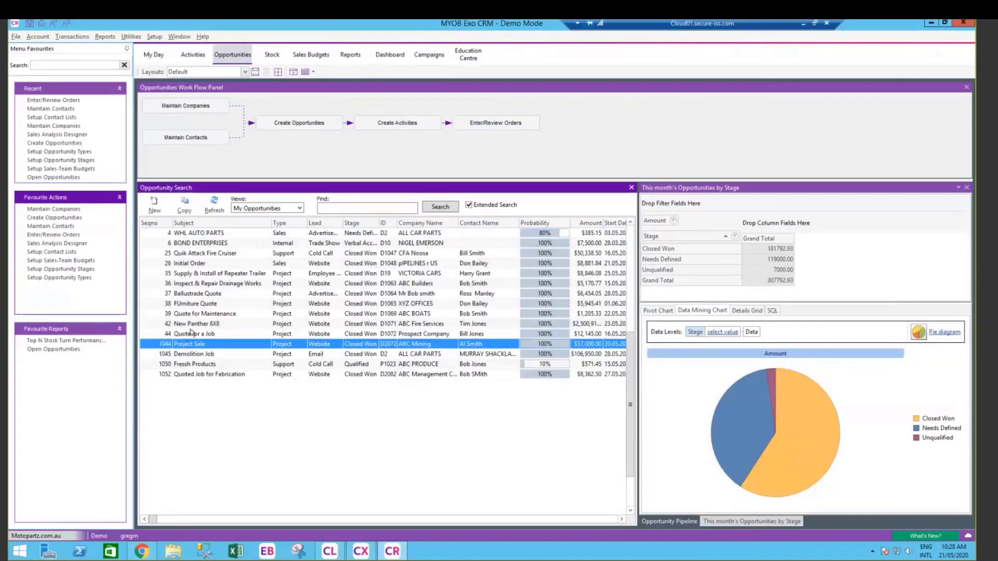
pyautogui.click(193, 333)
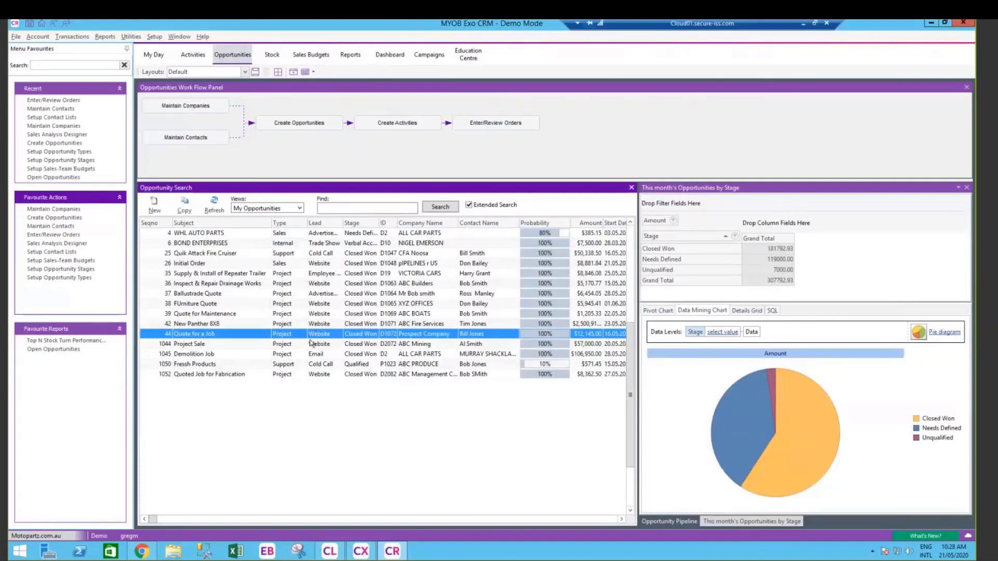
pyautogui.click(221, 346)
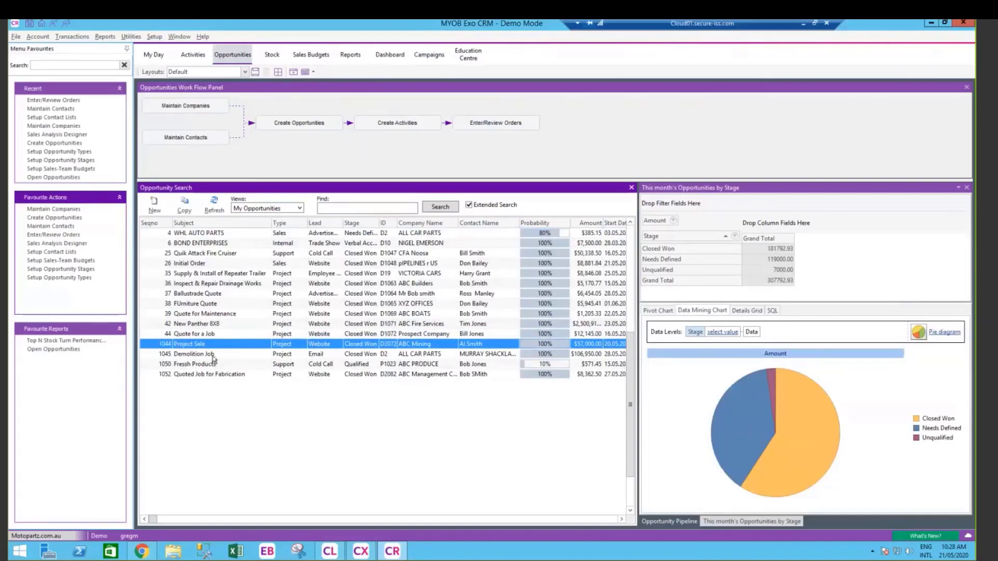
pyautogui.click(213, 355)
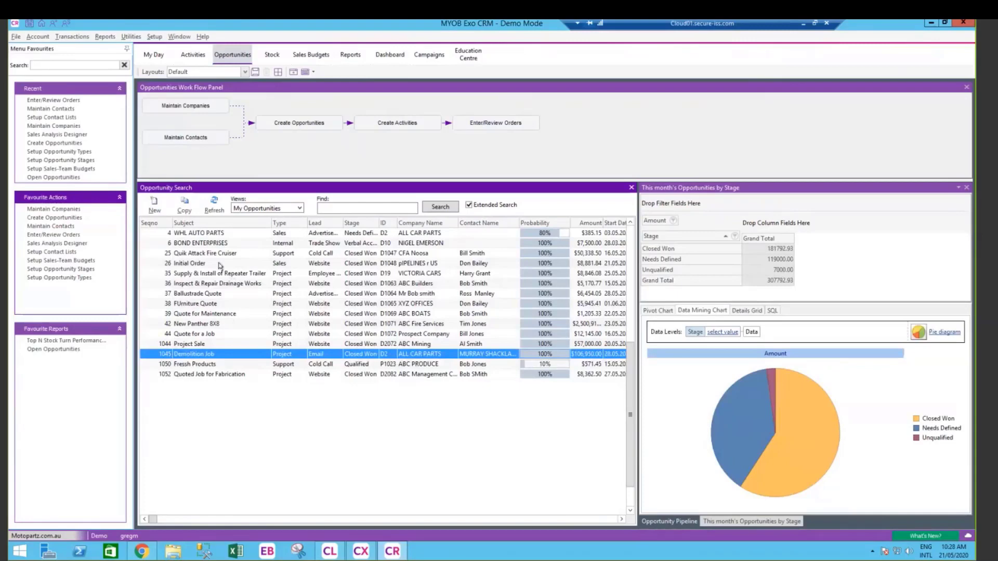
pyautogui.click(210, 234)
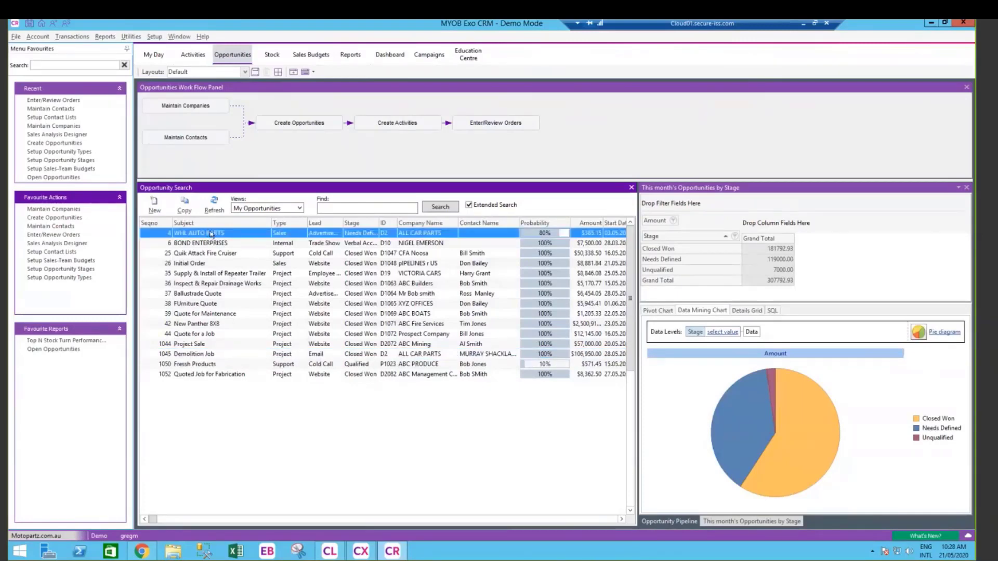
pyautogui.doubleClick(213, 234)
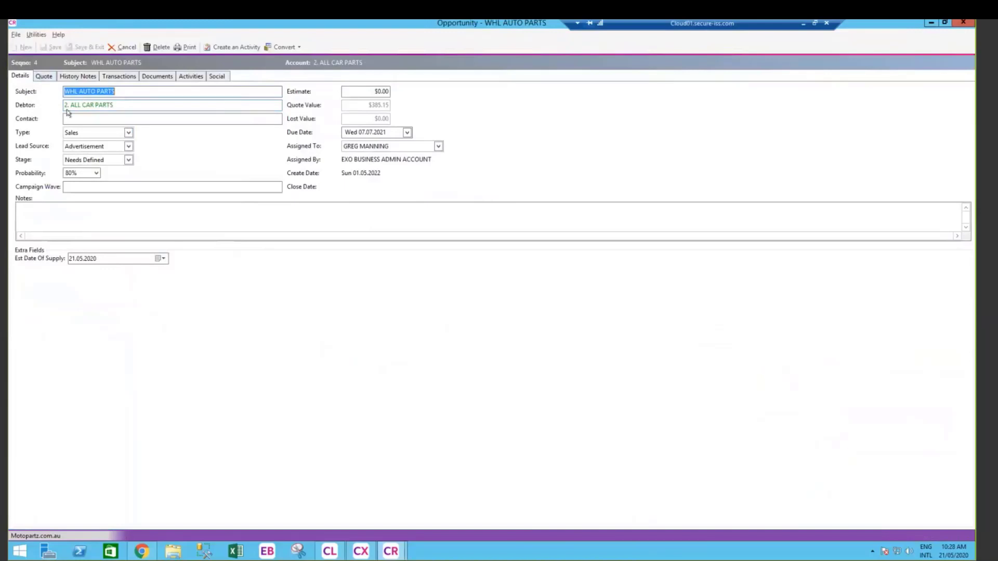
# Review the available type, lead source and stage options for the opportunity without changing them
pyautogui.click(129, 133)
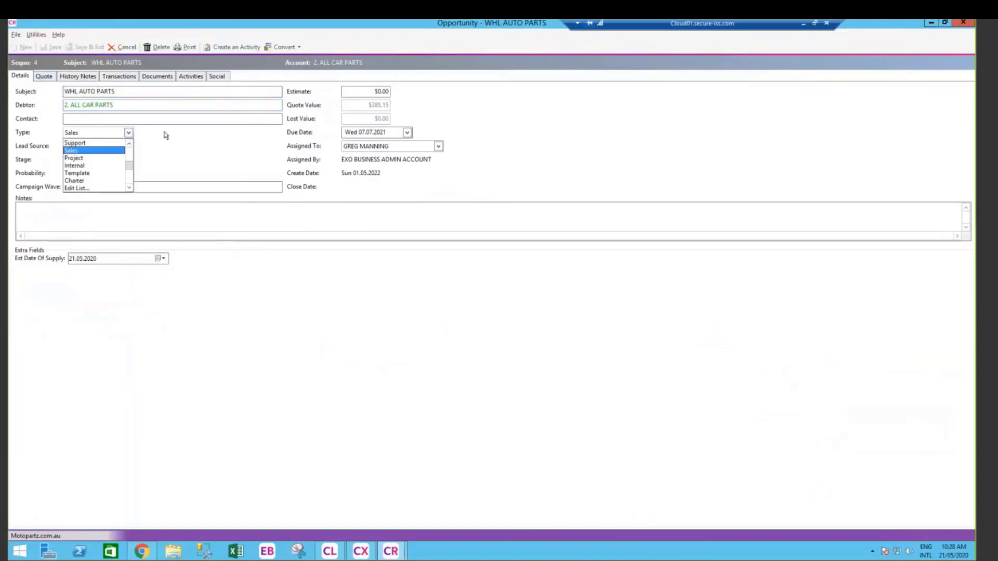
pyautogui.click(152, 165)
pyautogui.click(128, 146)
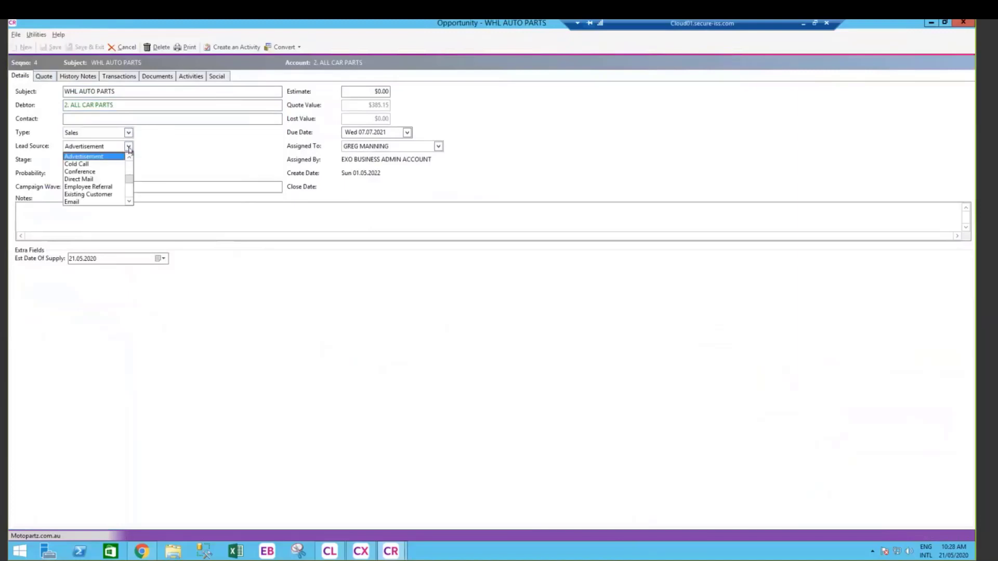
pyautogui.click(180, 146)
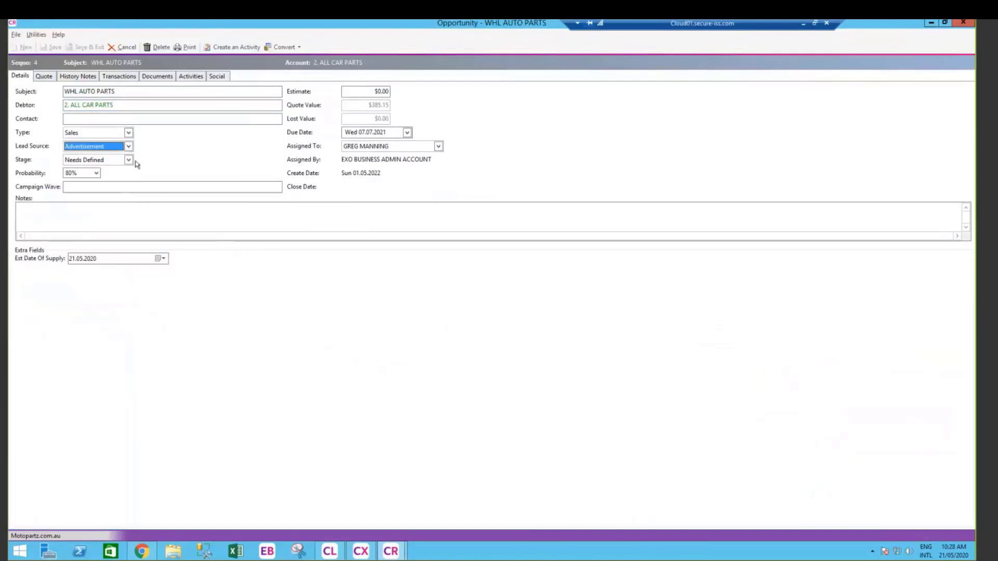
pyautogui.click(130, 160)
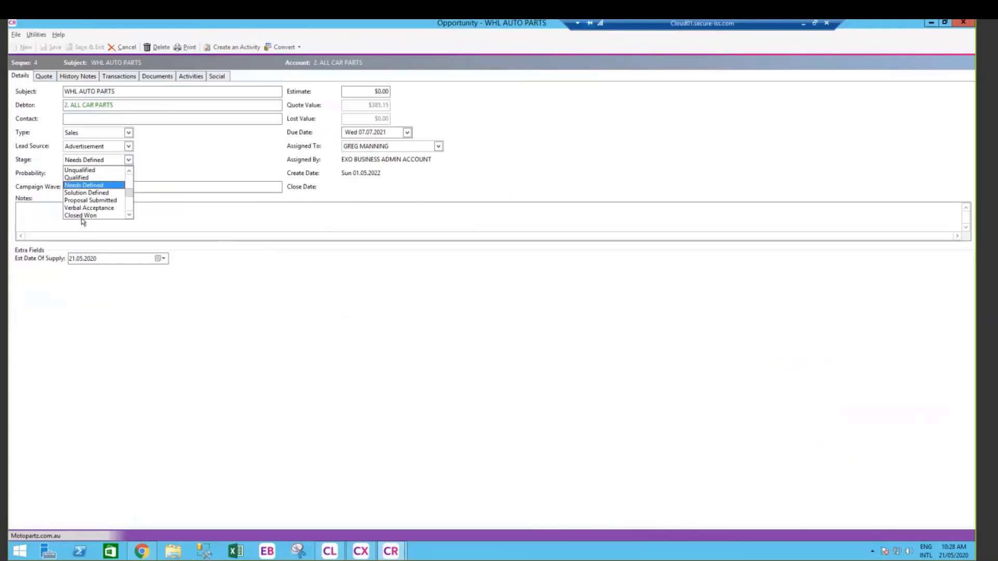
pyautogui.click(206, 148)
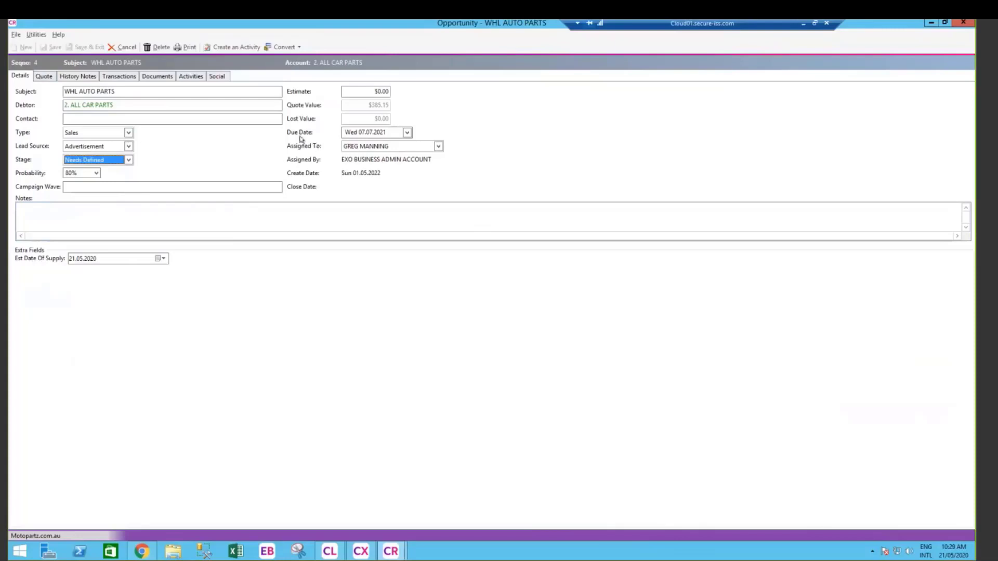
# Set the opportunity's due date to 30.06.2020
pyautogui.click(399, 132)
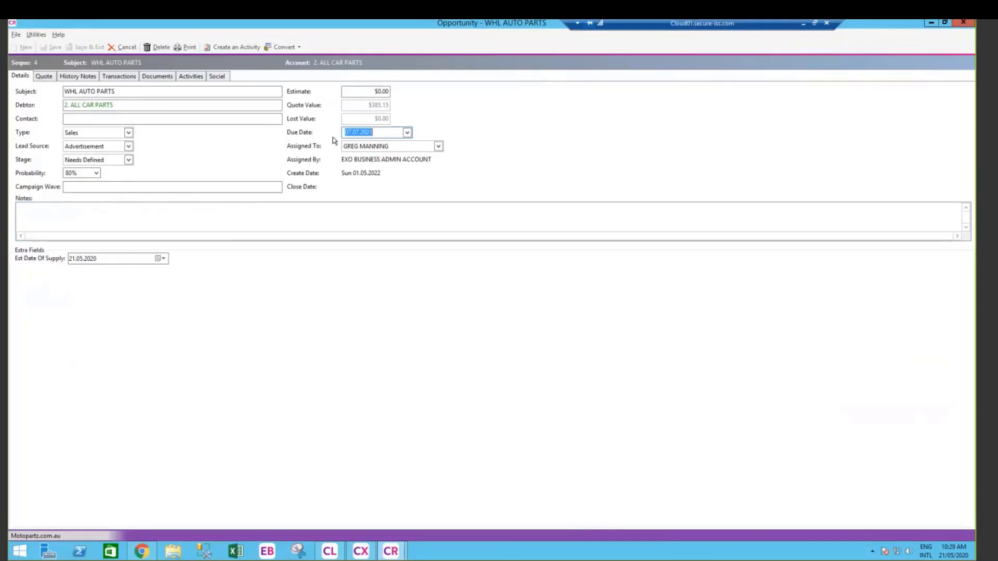
pyautogui.write('30.06.202')
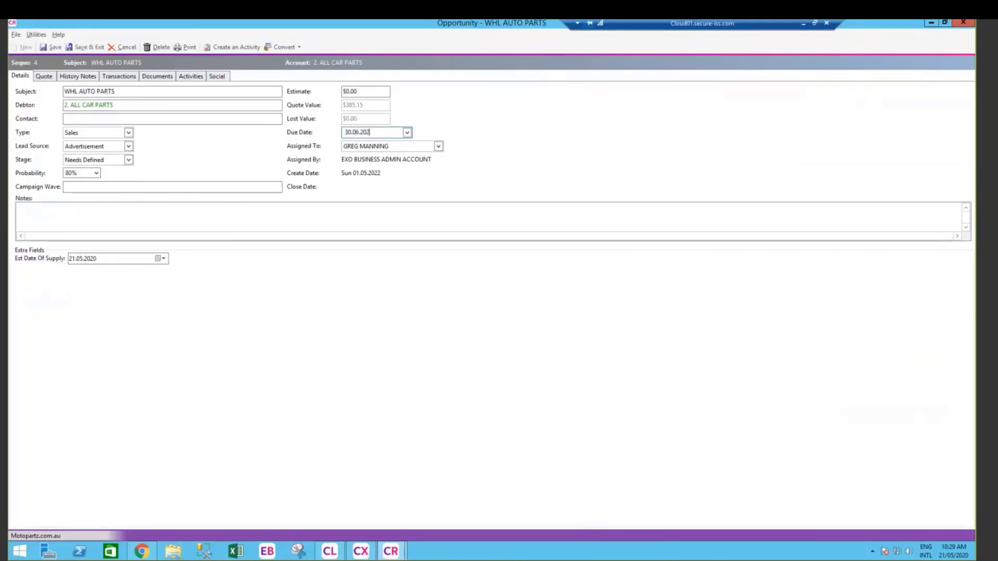
pyautogui.write('0')
pyautogui.press('Tab')
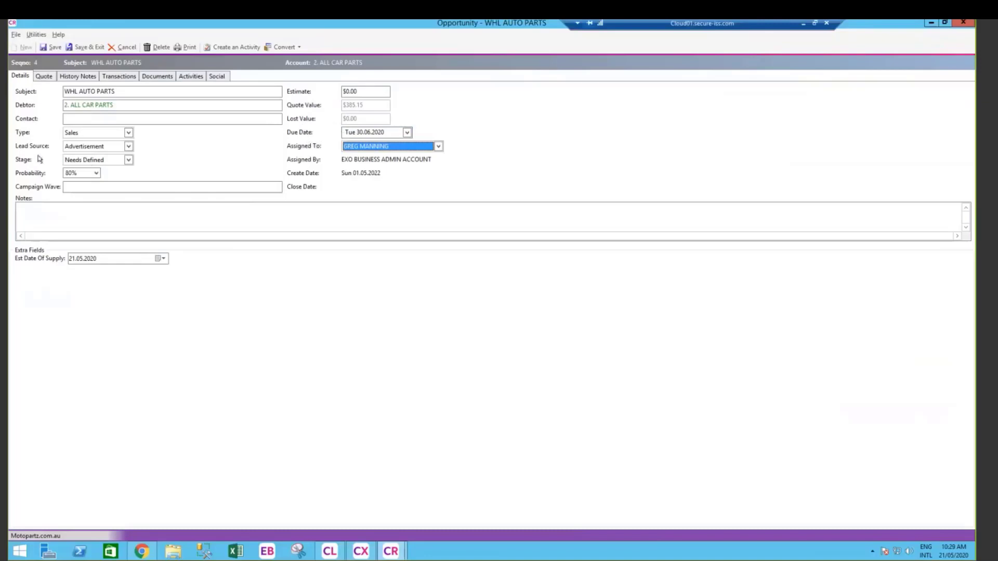
# Review the opportunity's quote lines and preview the printed quotation, closing the preview when done
pyautogui.click(45, 77)
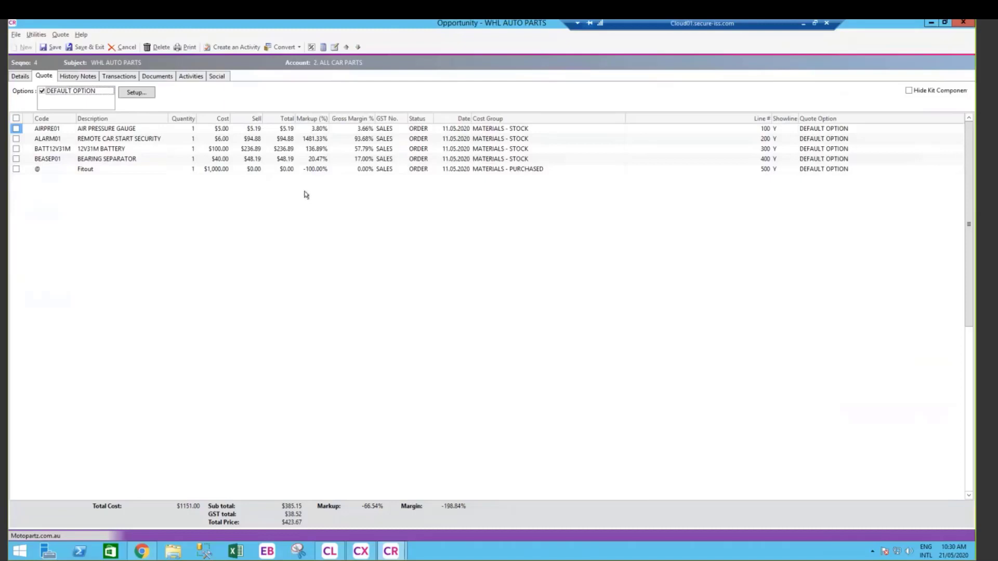
pyautogui.doubleClick(134, 170)
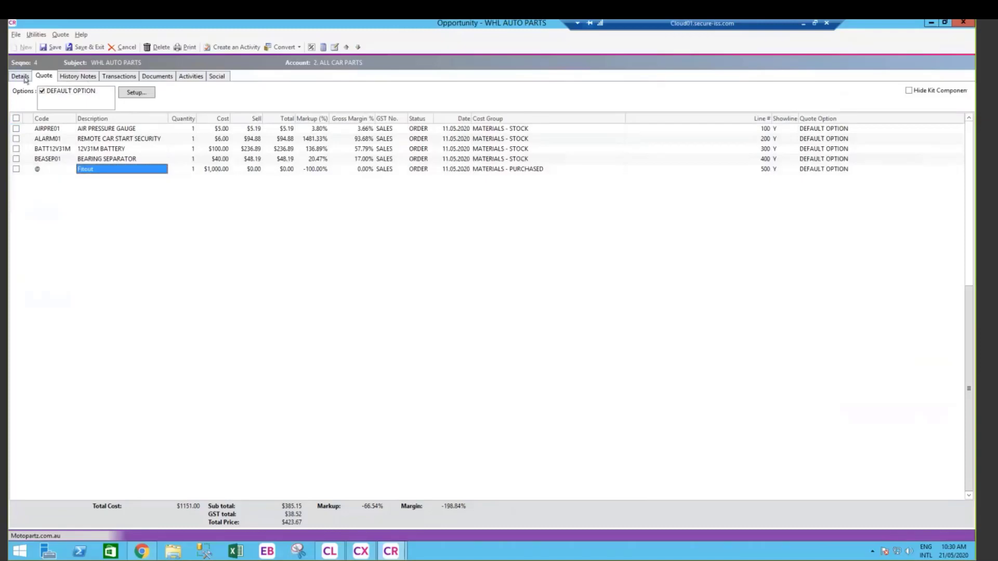
pyautogui.click(188, 47)
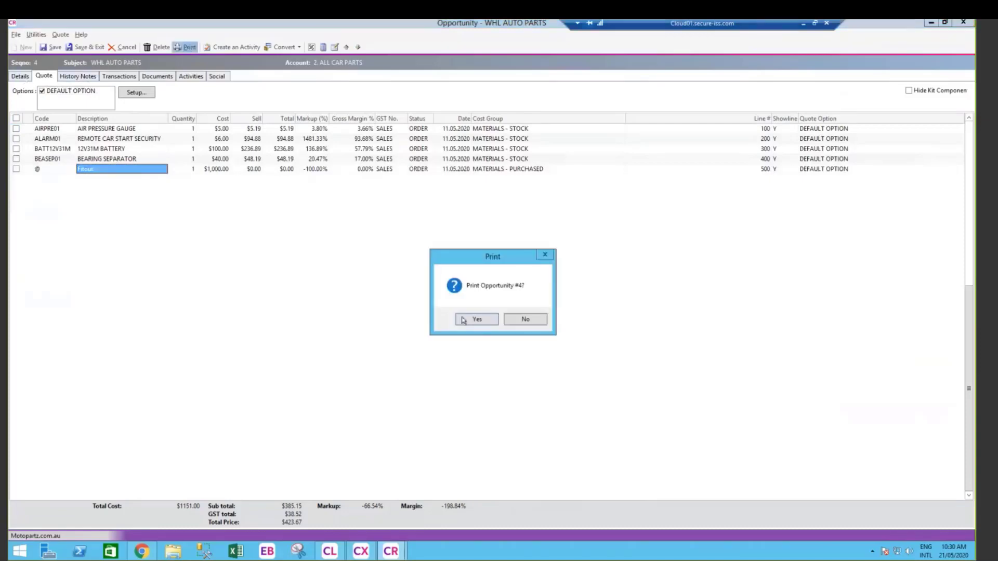
pyautogui.click(477, 318)
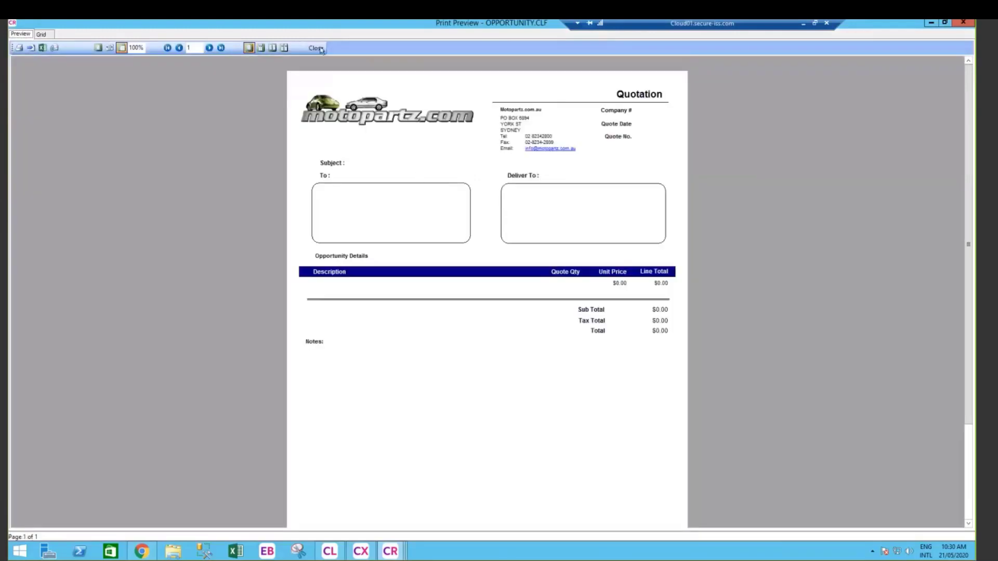
pyautogui.click(318, 48)
# Save the opportunity and view its history notes
pyautogui.click(54, 49)
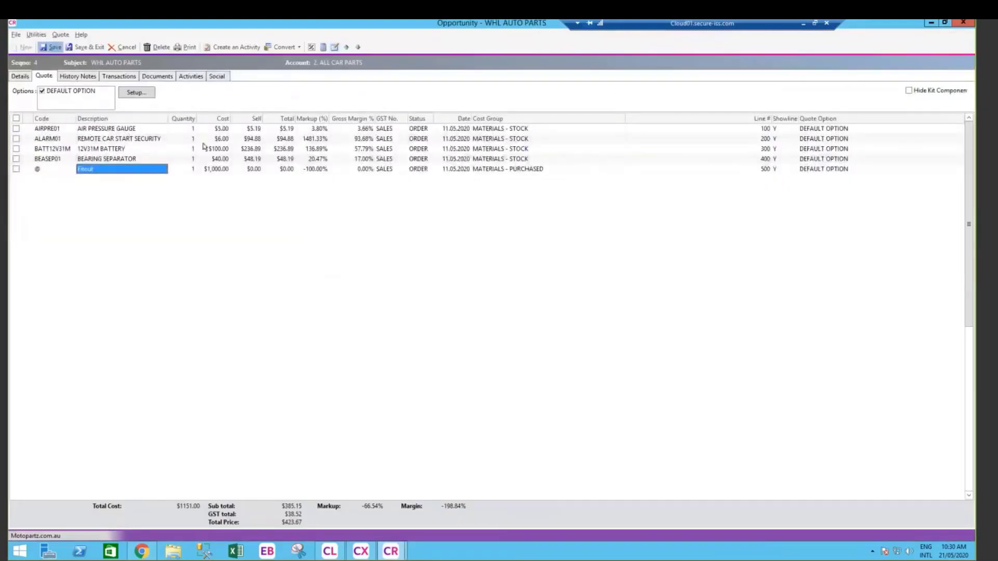
pyautogui.click(152, 169)
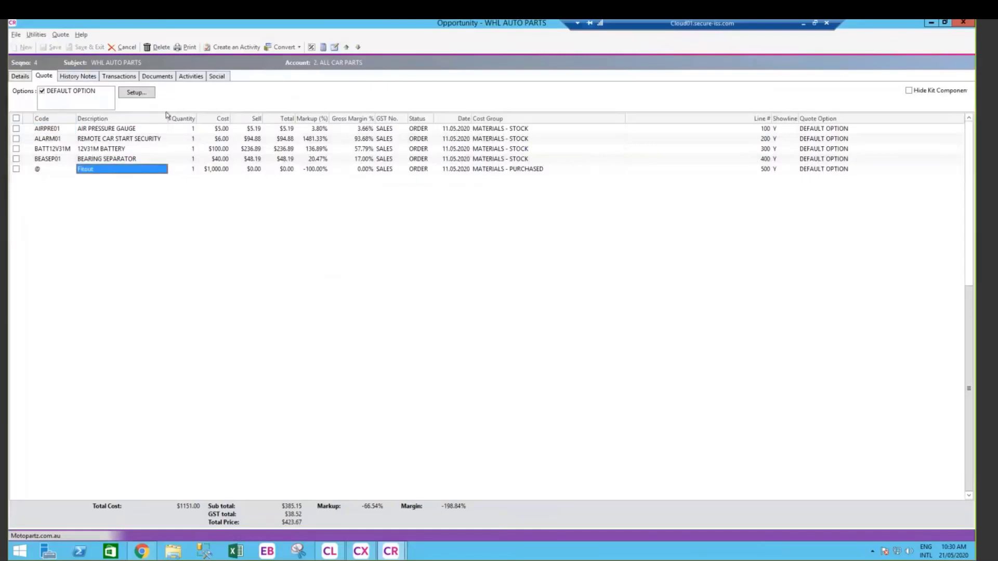
pyautogui.click(77, 77)
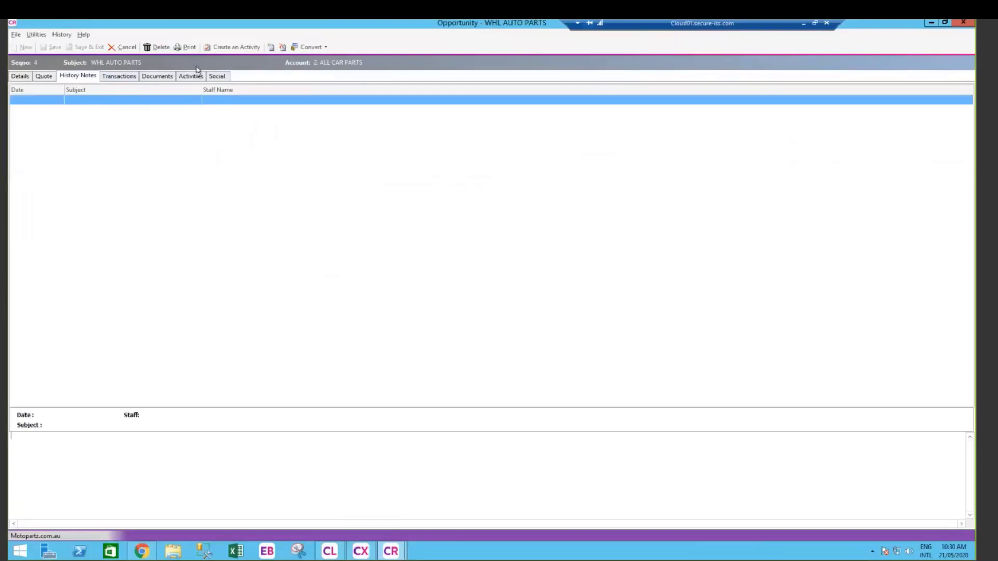
# Create a task activity for the opportunity with type New Business and subject "Follow up for PO"
pyautogui.click(228, 47)
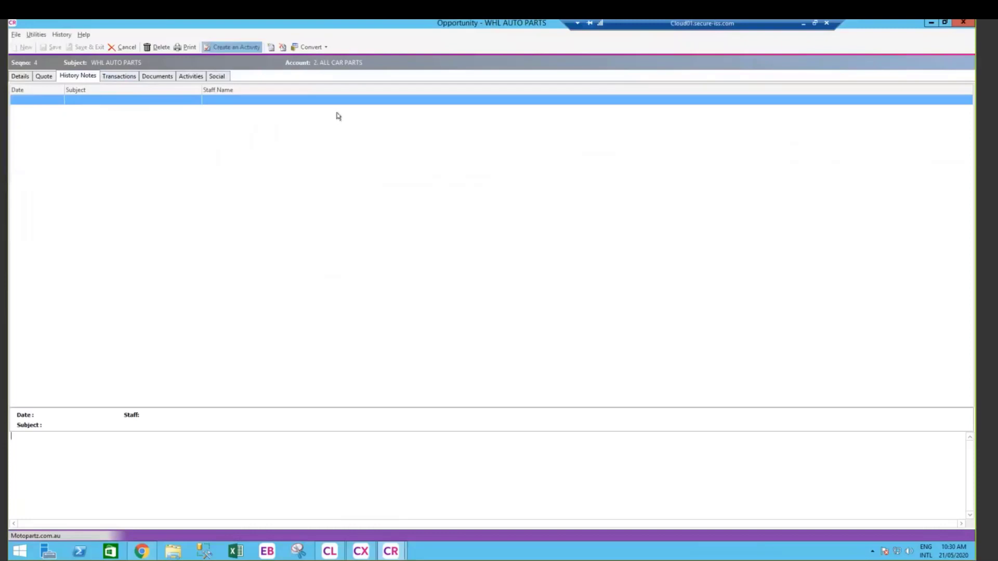
pyautogui.click(437, 167)
pyautogui.click(395, 185)
pyautogui.click(549, 167)
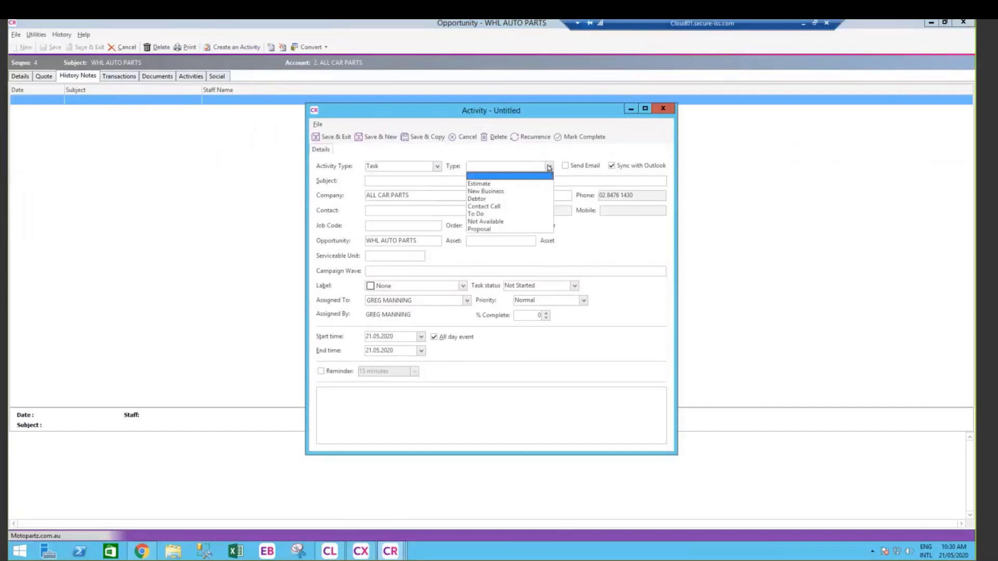
pyautogui.click(483, 191)
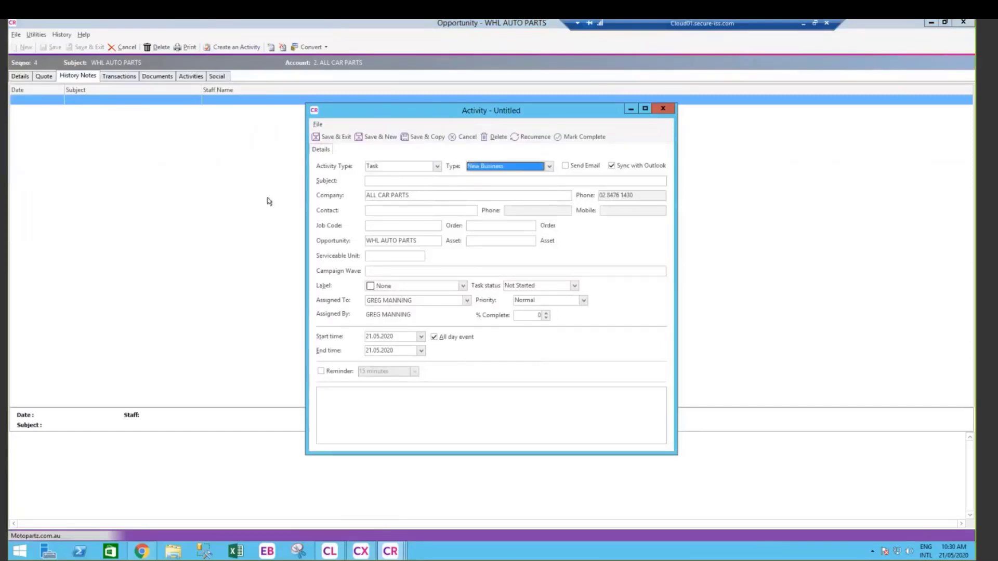
pyautogui.press('Tab')
pyautogui.write('Follow up for PO')
pyautogui.press('Tab')
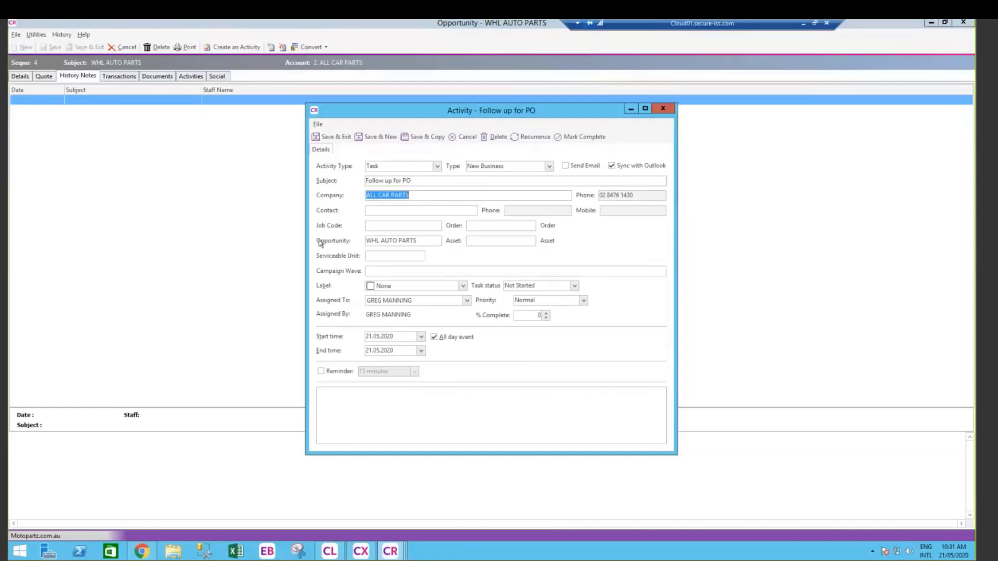
# Schedule the follow-up task for 25.05.2020 and turn on its reminder
pyautogui.click(421, 337)
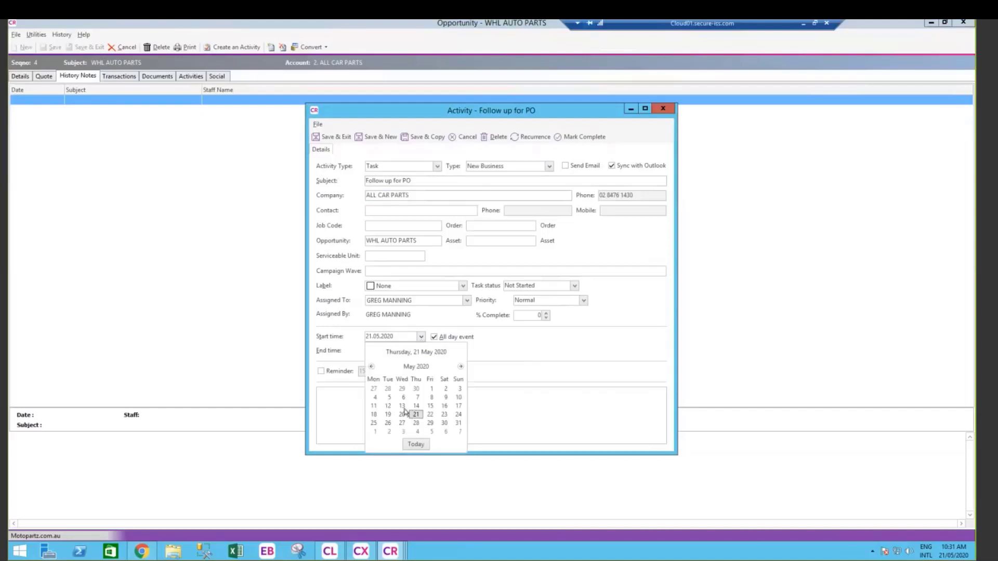
pyautogui.click(374, 422)
pyautogui.press('Tab')
pyautogui.click(321, 372)
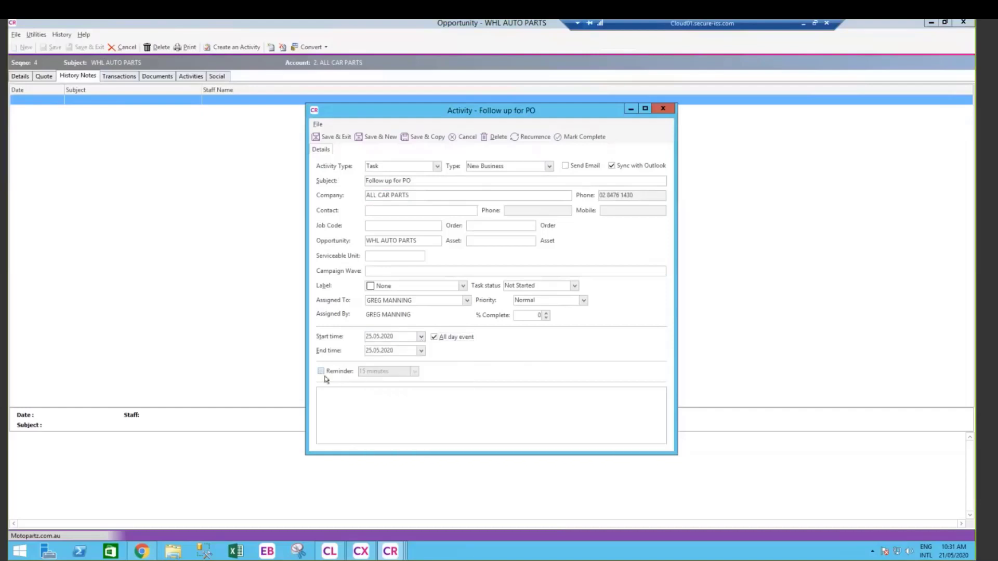
# Make the task a timed event from 09:00 AM to 09:15 AM instead of all day, and save it
pyautogui.click(435, 336)
pyautogui.click(436, 337)
pyautogui.write('09')
pyautogui.press('Tab')
pyautogui.press('Tab')
pyautogui.write('09:15')
pyautogui.click(331, 137)
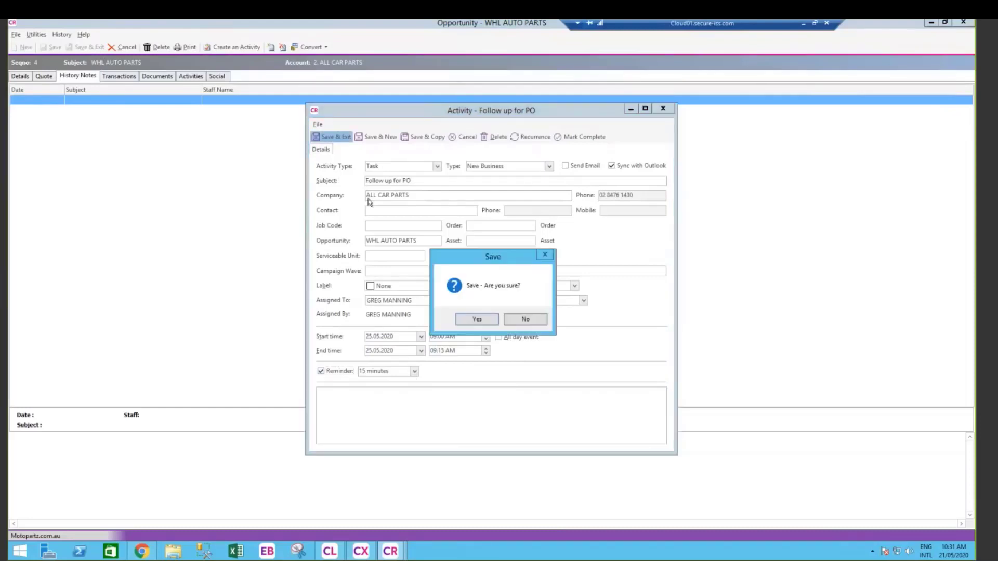
pyautogui.click(475, 319)
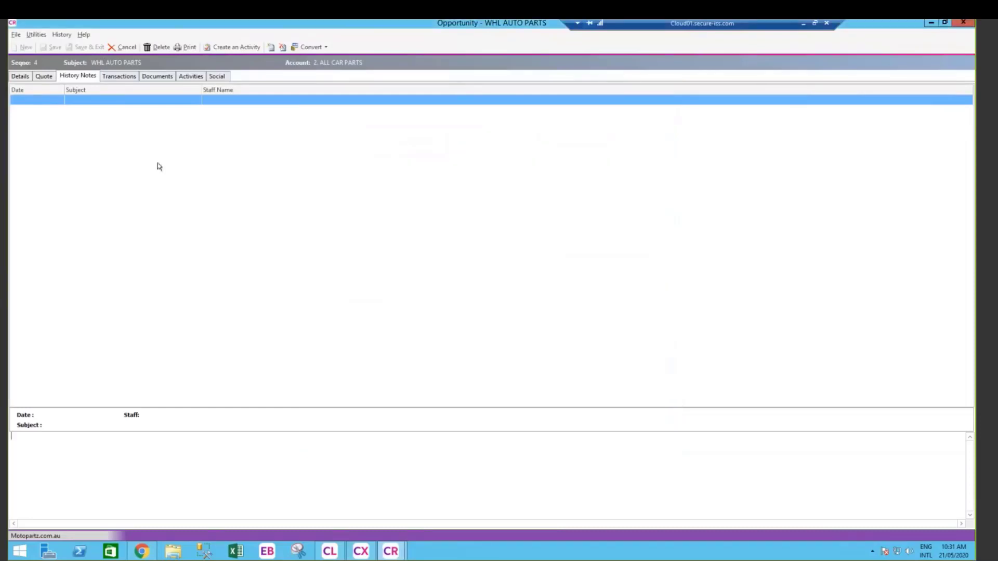
# Review the opportunity's activities, documents and details, and view its conversion options without converting it
pyautogui.click(189, 76)
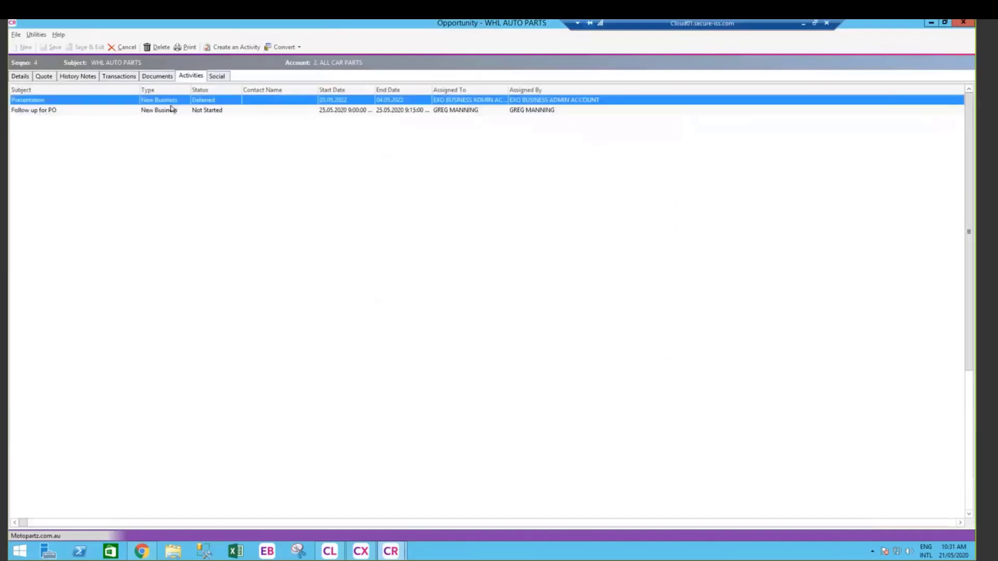
pyautogui.click(133, 112)
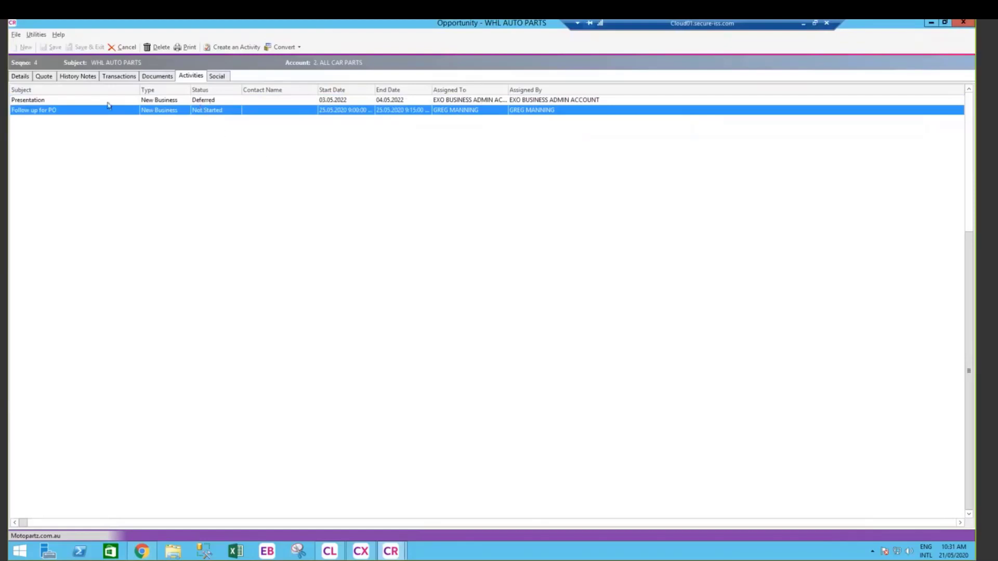
pyautogui.click(171, 78)
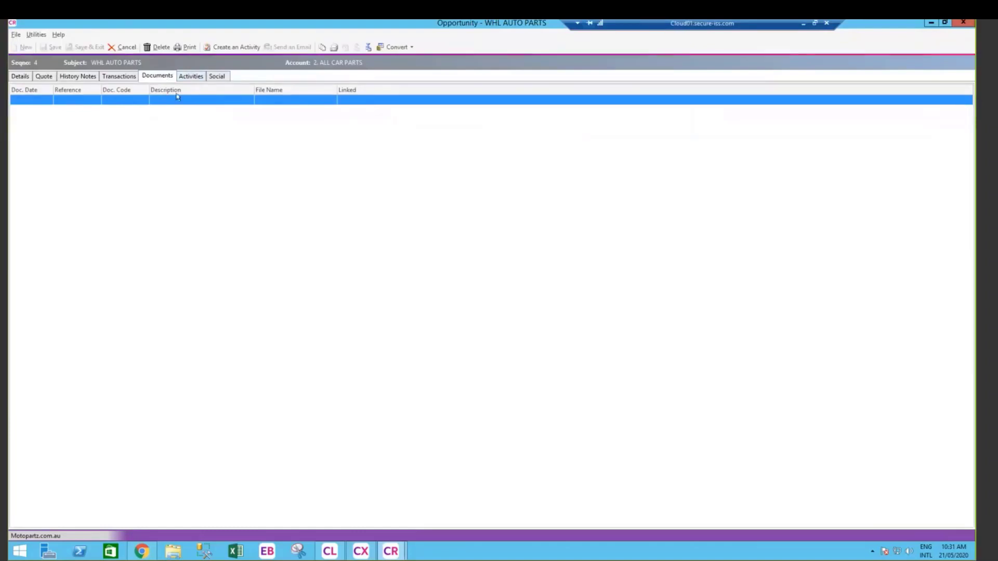
pyautogui.click(21, 78)
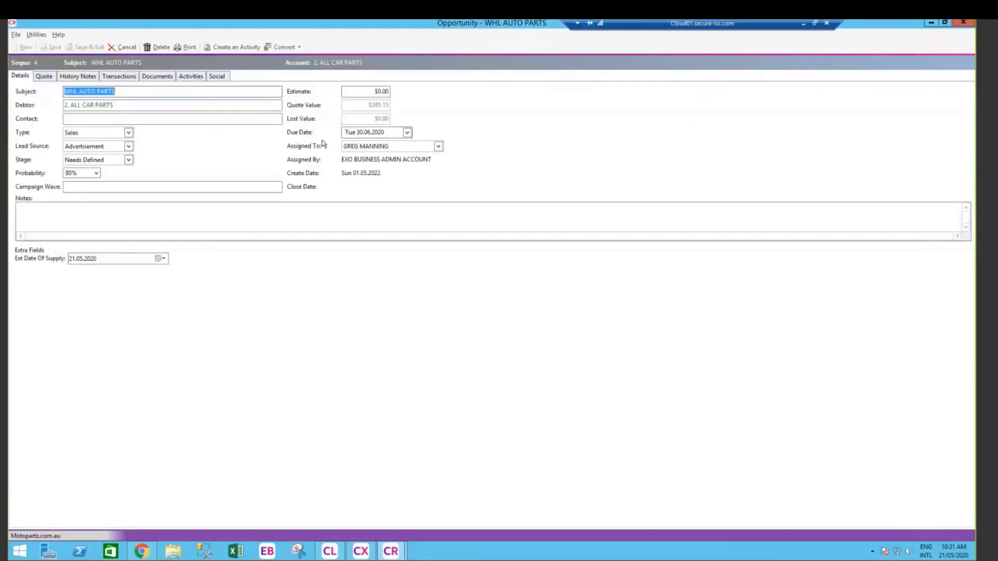
pyautogui.click(300, 47)
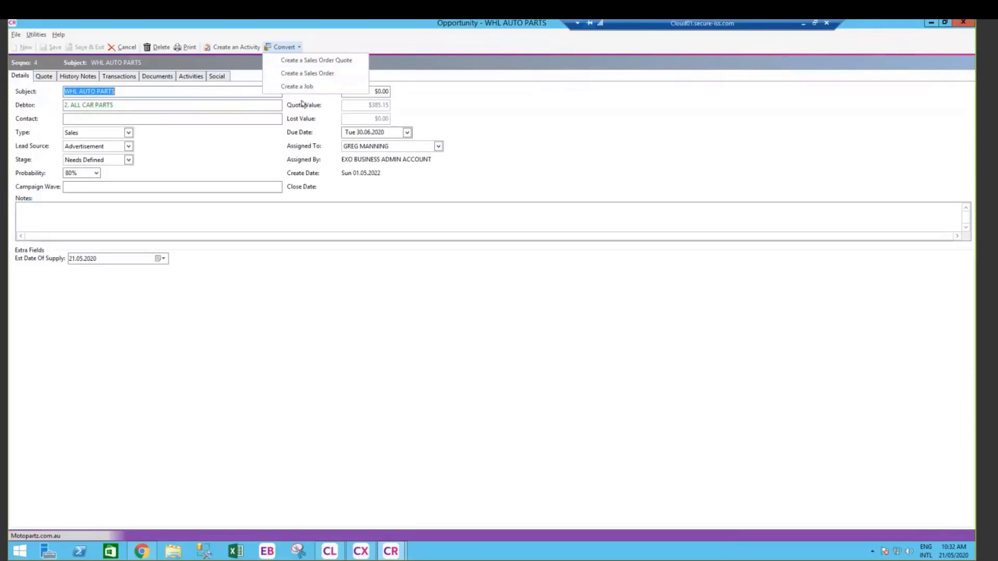
pyautogui.click(307, 122)
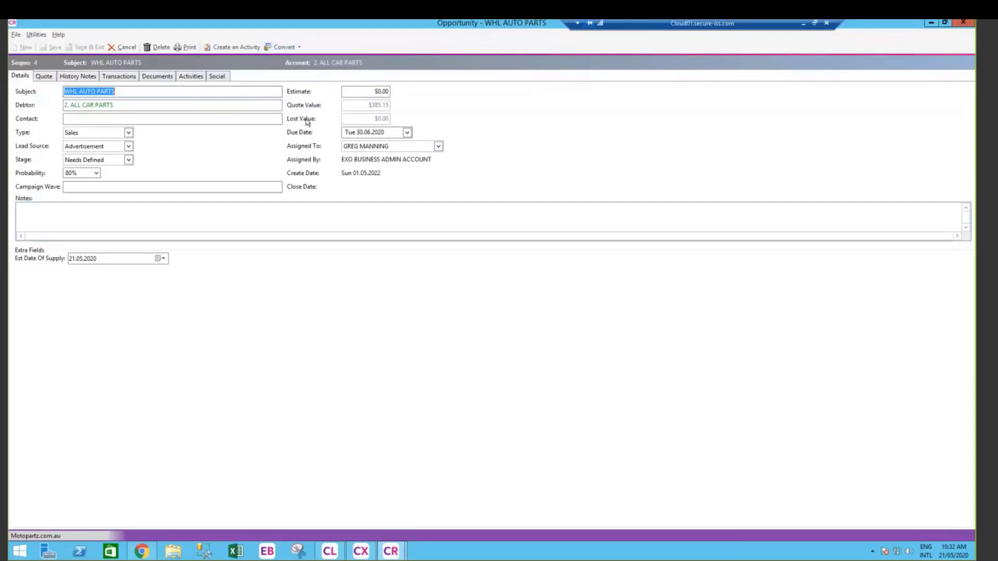
# Close the opportunity and minimize the remote desktop session to return to the PowerPoint agenda slide
pyautogui.click(125, 48)
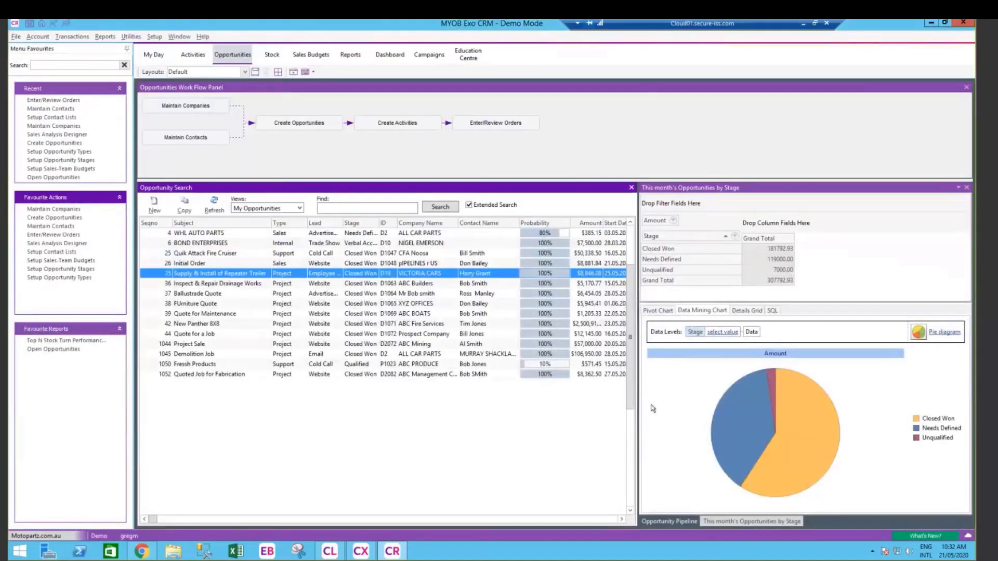
pyautogui.click(803, 24)
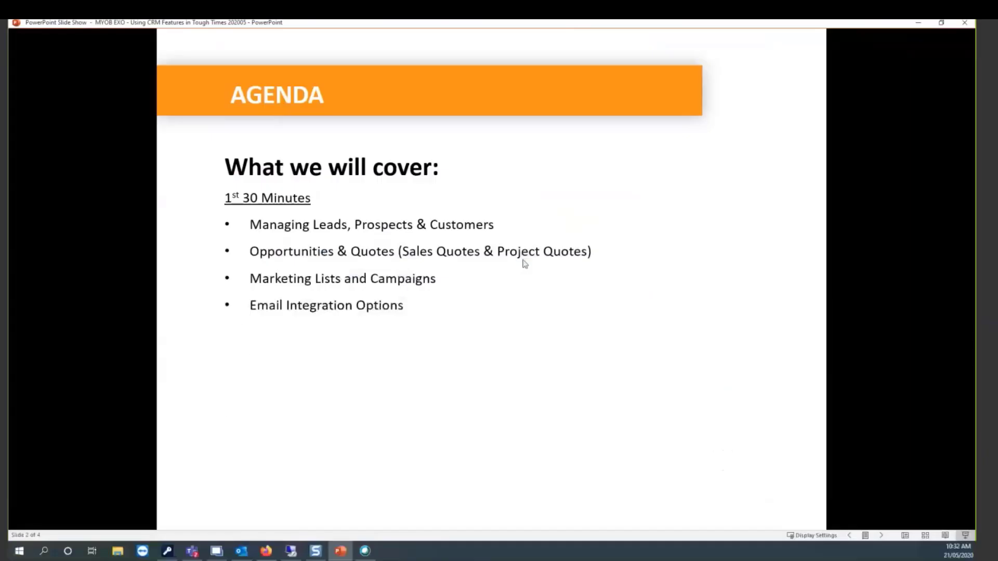